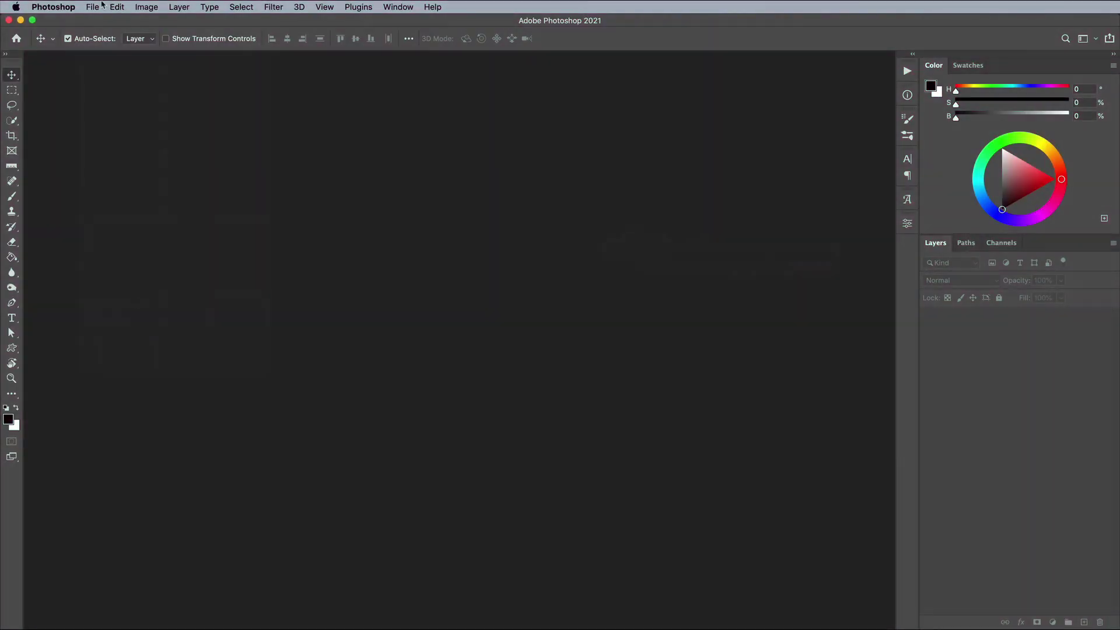
# Create a new 3000 × 2240 px document at 72 ppi.
pyautogui.click(93, 7)
pyautogui.click(102, 20)
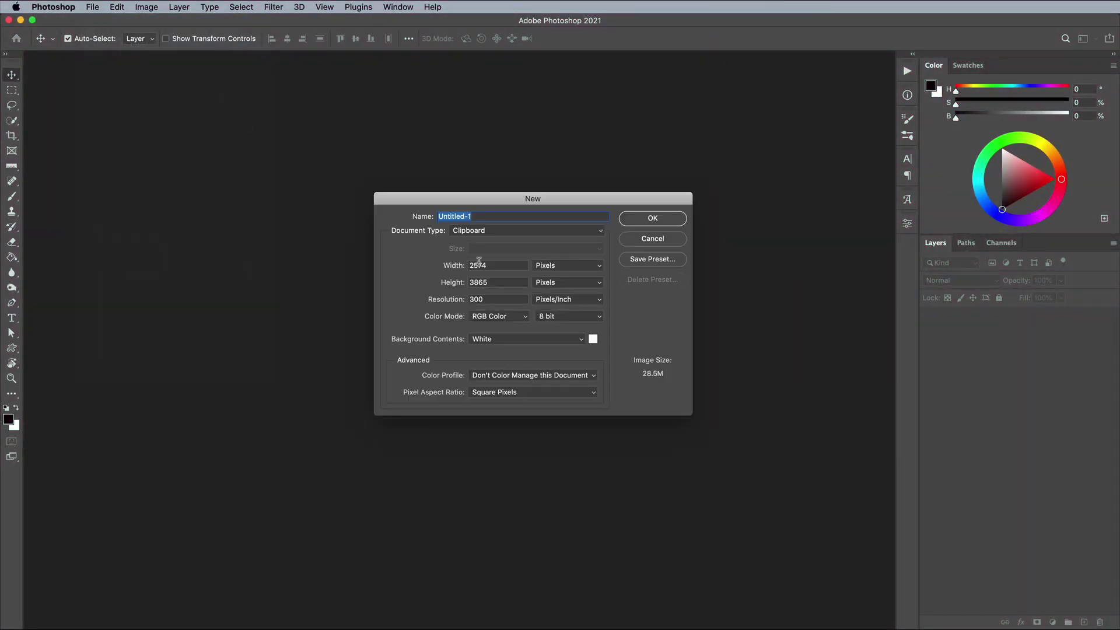
pyautogui.doubleClick(492, 265)
pyautogui.write('3000')
pyautogui.press('Tab')
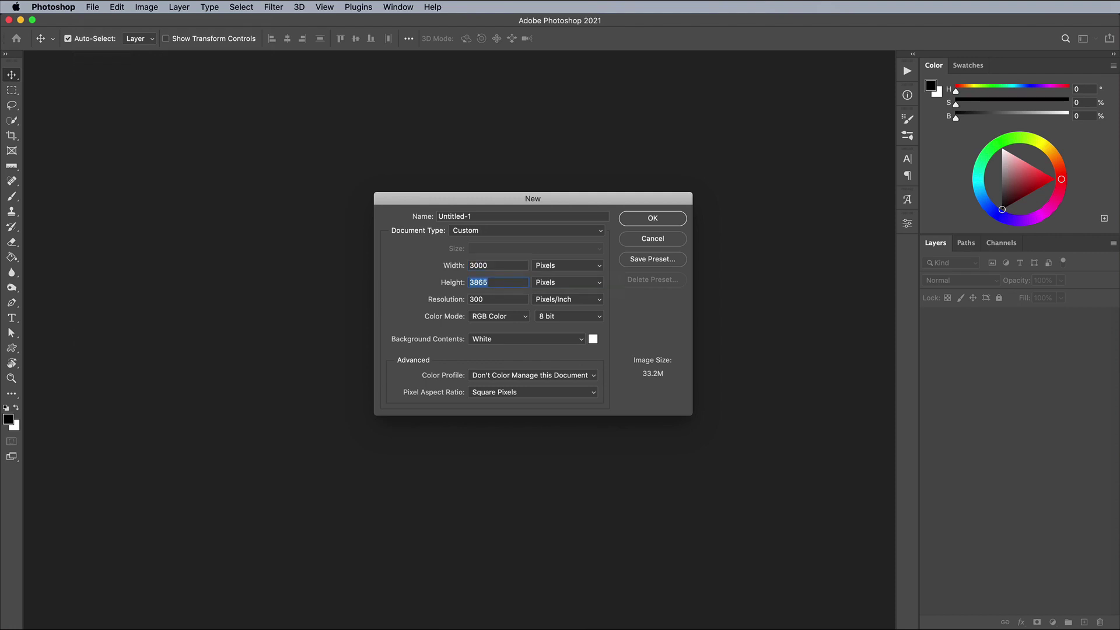
pyautogui.write('224')
pyautogui.press('BackSpace')
pyautogui.press('BackSpace')
pyautogui.write('240')
pyautogui.doubleClick(496, 297)
pyautogui.write('72')
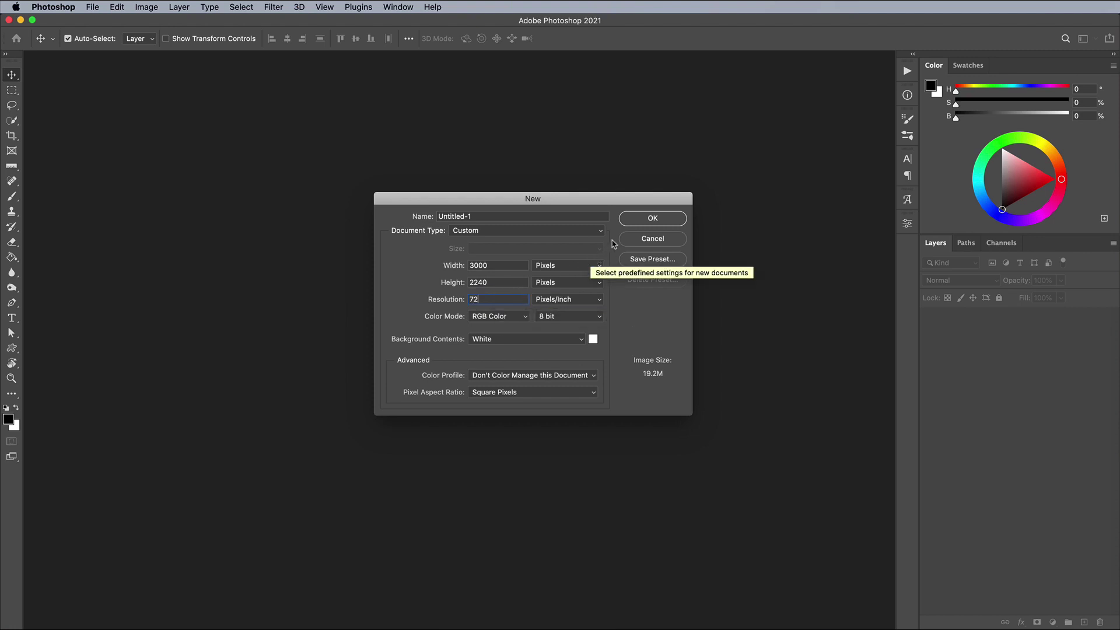
pyautogui.click(642, 220)
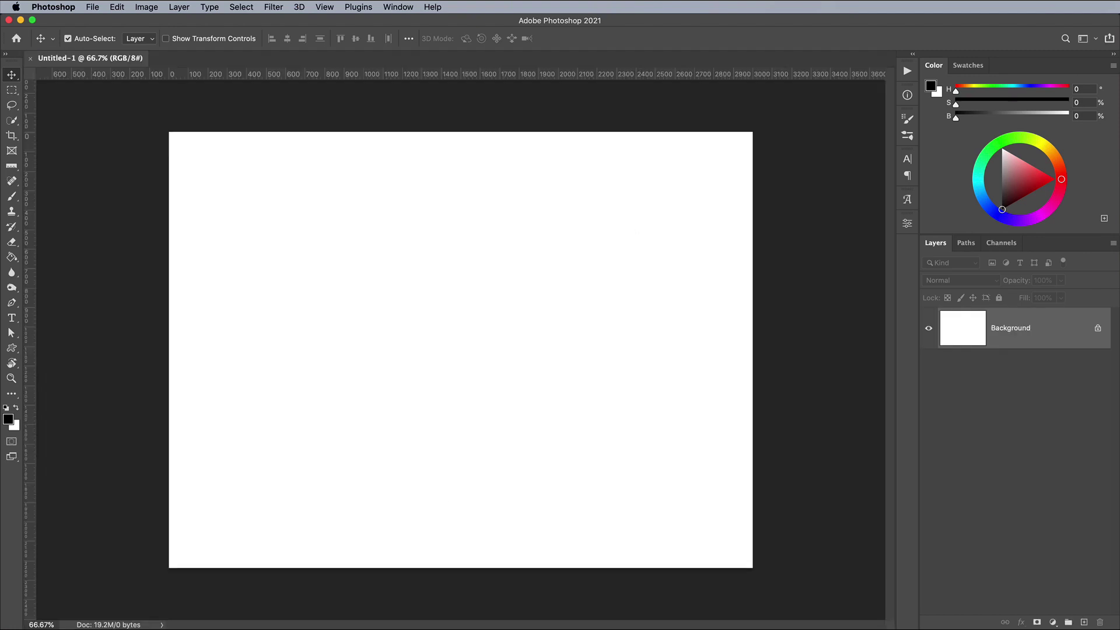
# Find Starry Backgrounds_0000_1.jpg in the NeonWave Sample Pack folder and bring up its options.
pyautogui.press('F11')
pyautogui.doubleClick(73, 70)
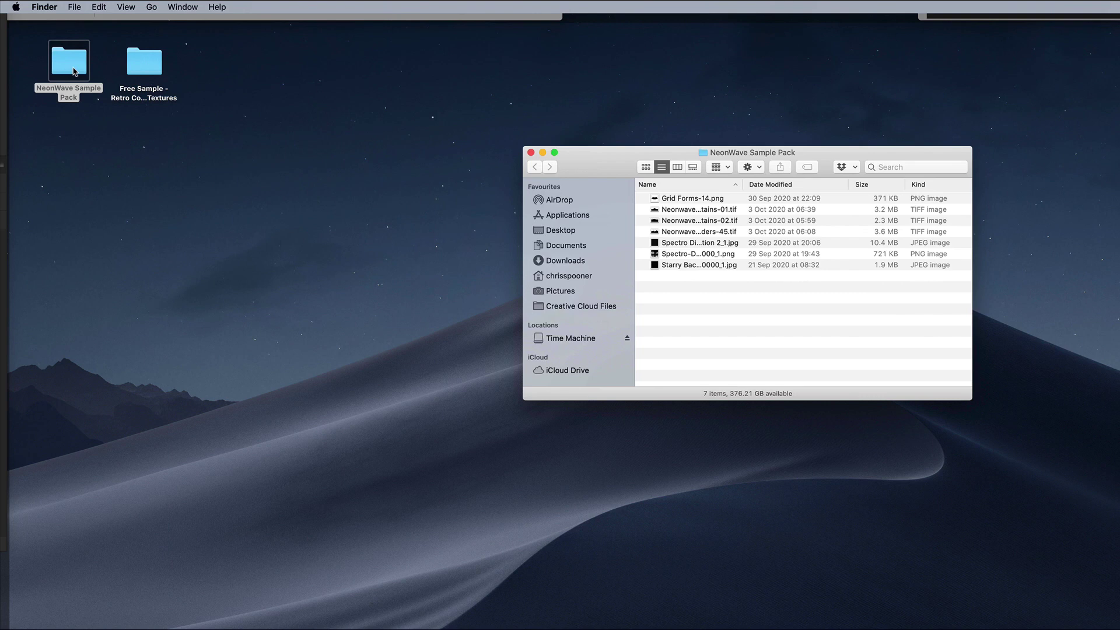
pyautogui.rightClick(700, 265)
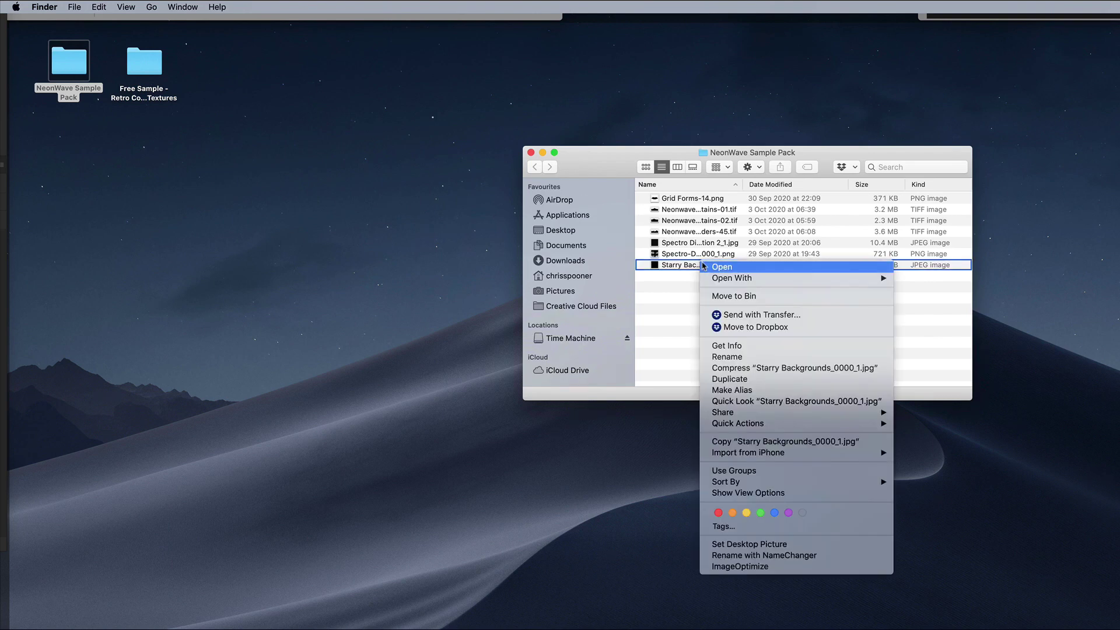
# Open the starfield, copy all of it, close it, and paste it into Untitled-1 as Layer 1.
pyautogui.moveTo(817, 282)
pyautogui.click(921, 309)
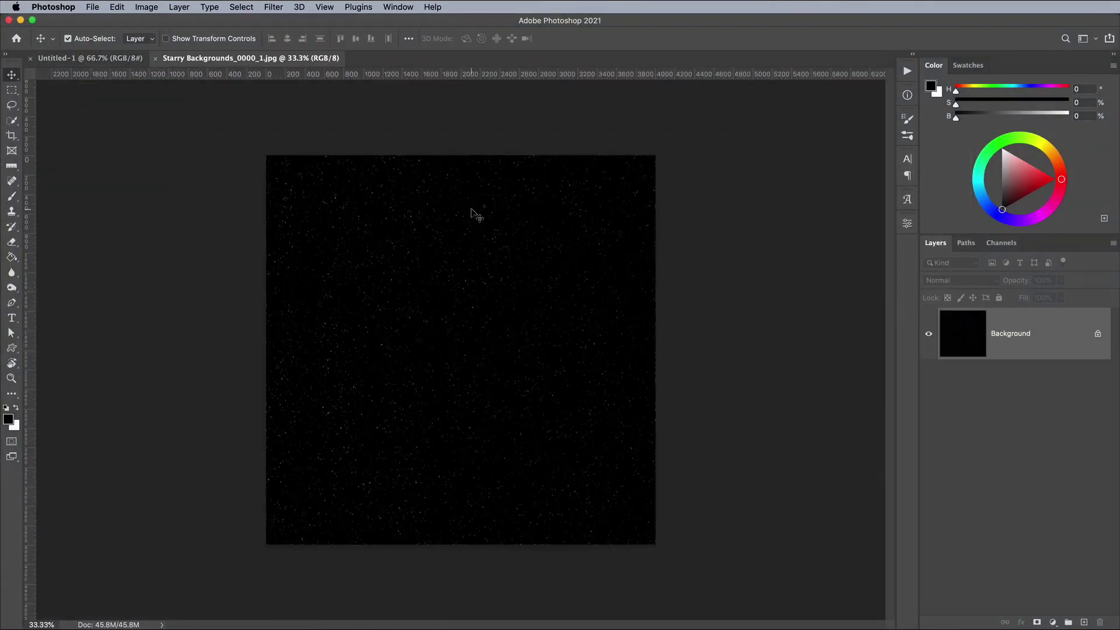
pyautogui.click(241, 7)
pyautogui.click(242, 20)
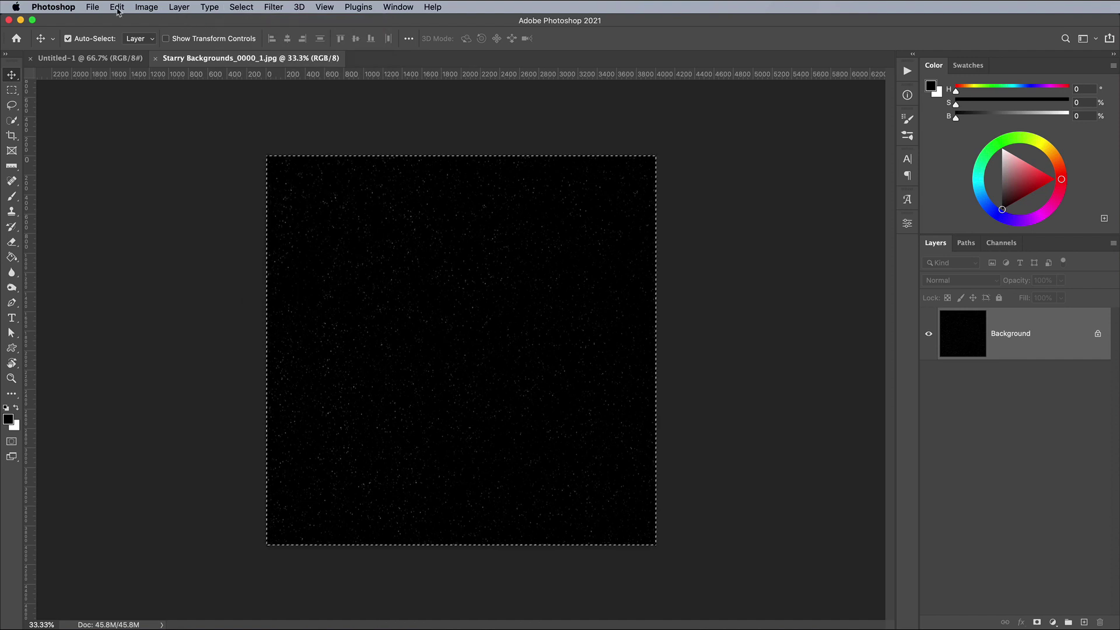
pyautogui.click(117, 7)
pyautogui.click(127, 90)
pyautogui.click(157, 59)
pyautogui.click(122, 8)
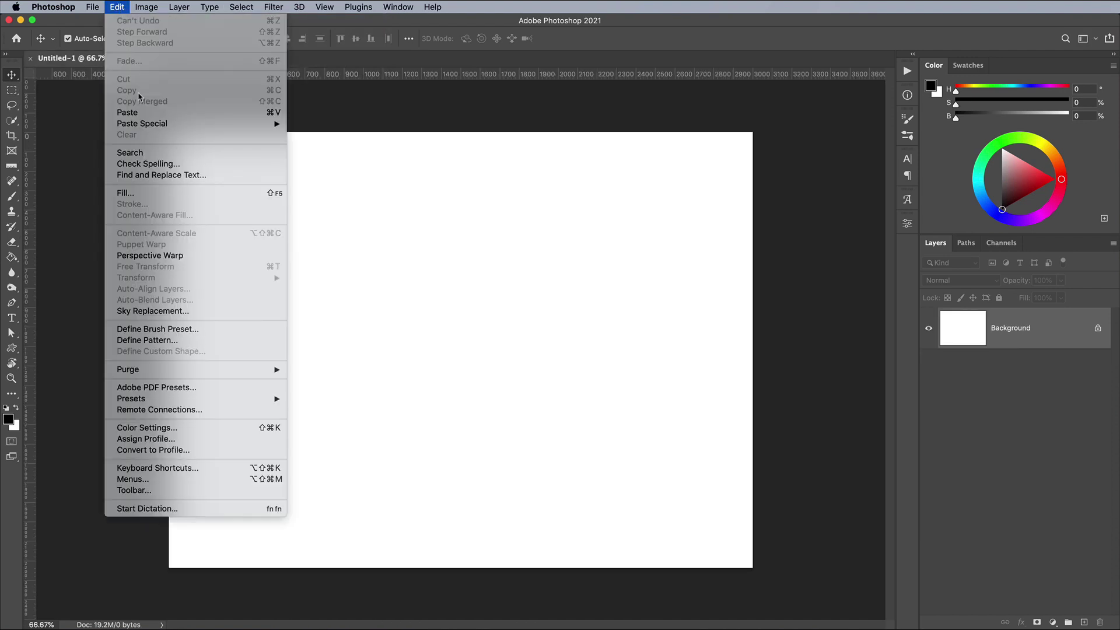
pyautogui.click(140, 112)
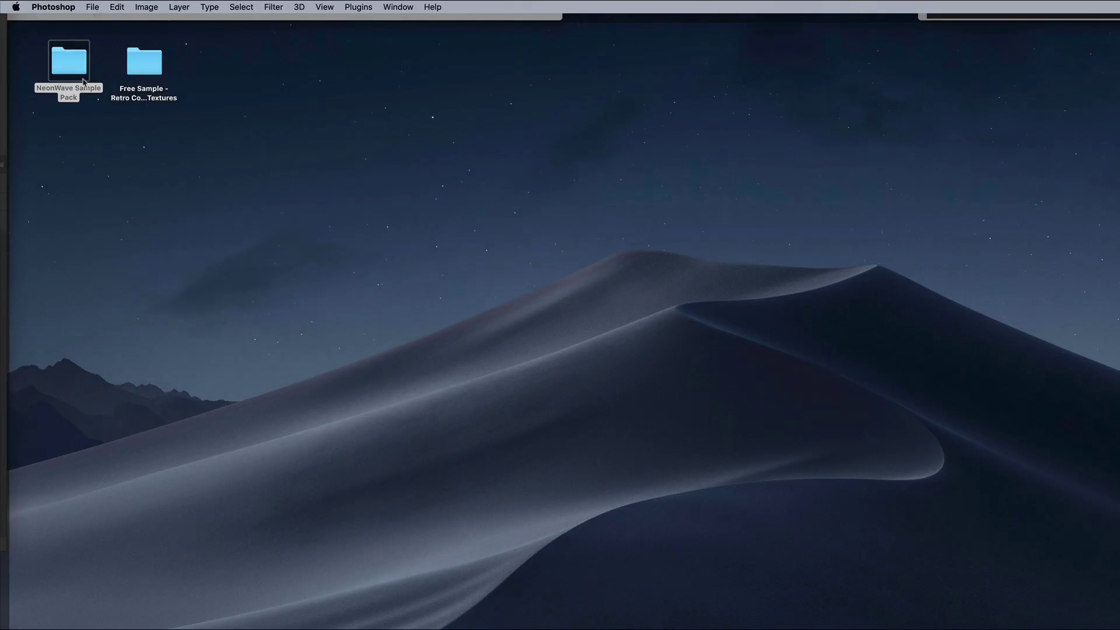
# Open Neonwave-Renders-45.tif from the NeonWave Sample Pack folder in Photoshop.
pyautogui.doubleClick(69, 63)
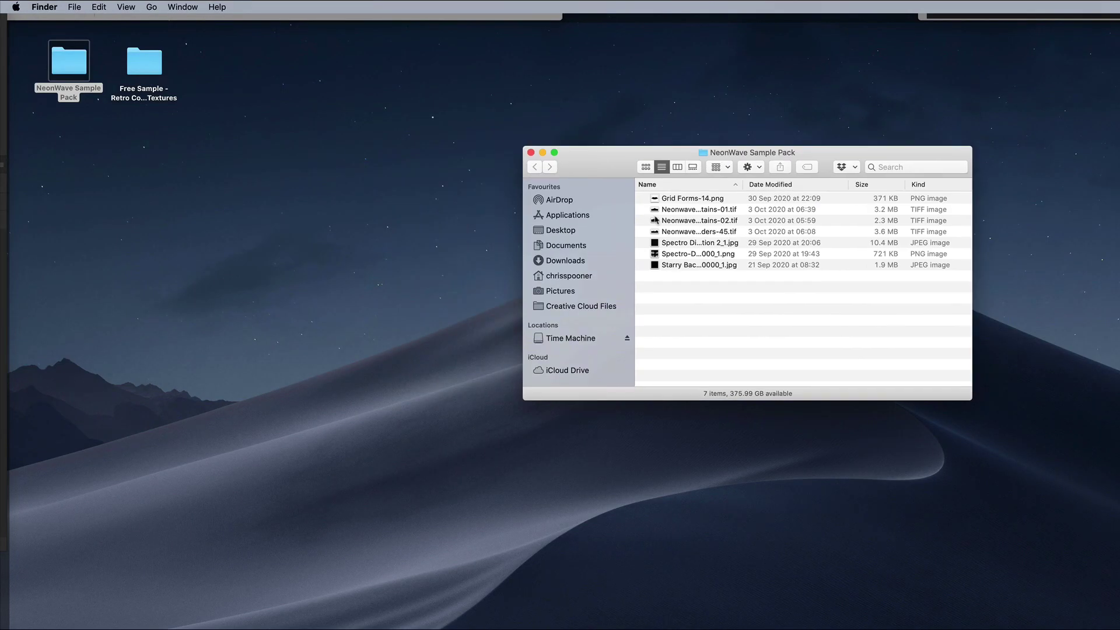
pyautogui.rightClick(693, 233)
pyautogui.moveTo(716, 248)
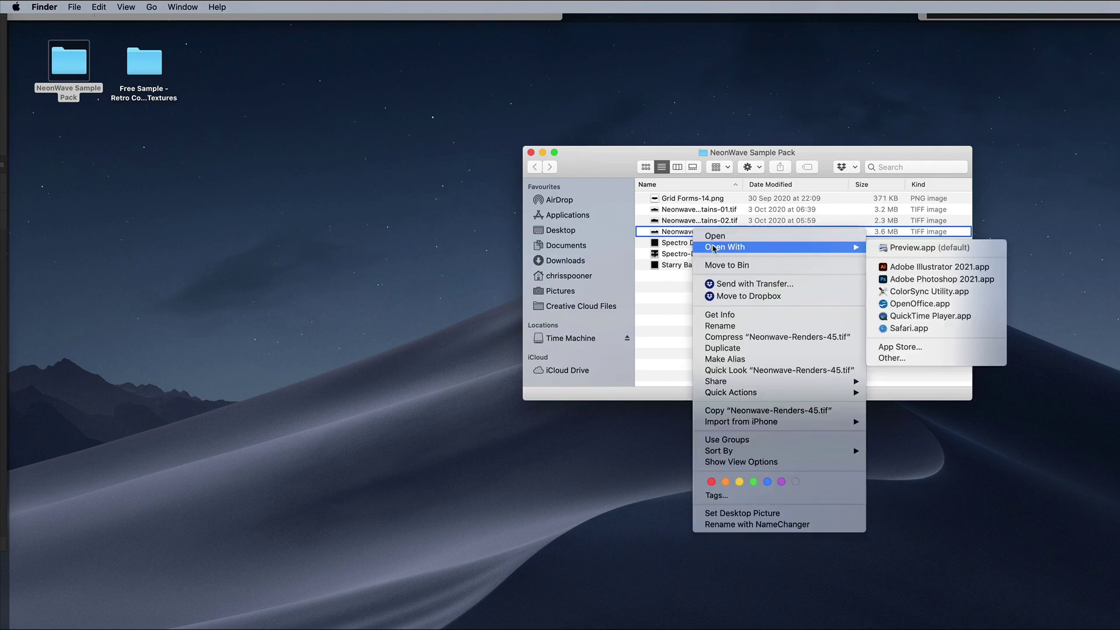
pyautogui.click(913, 280)
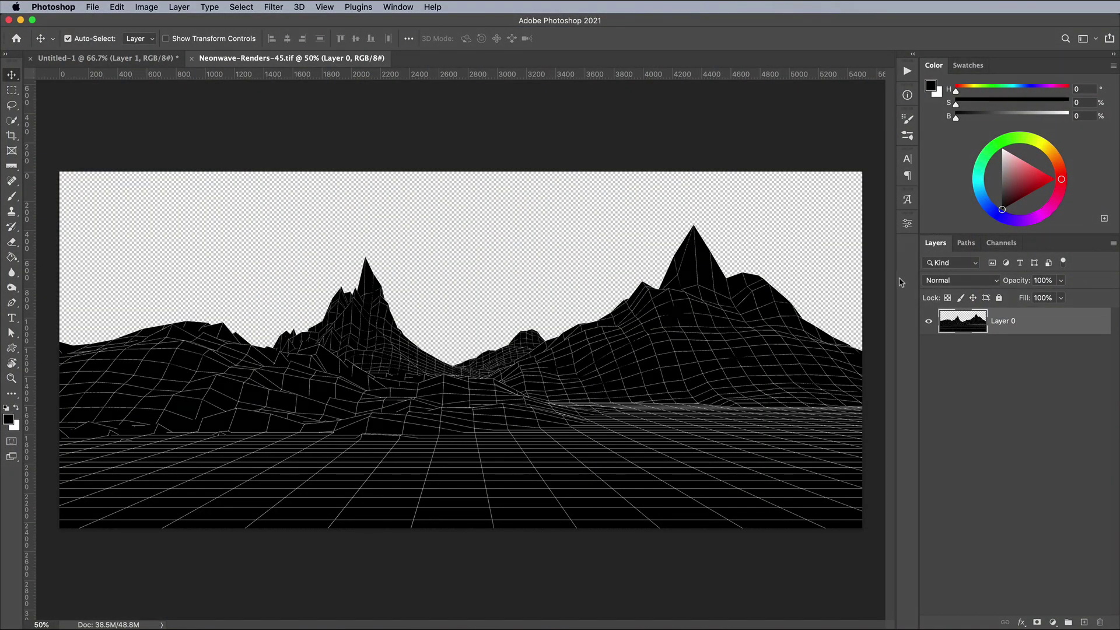
# Copy the whole mountain render and paste it into Untitled-1 as Layer 2.
pyautogui.press('super+a')
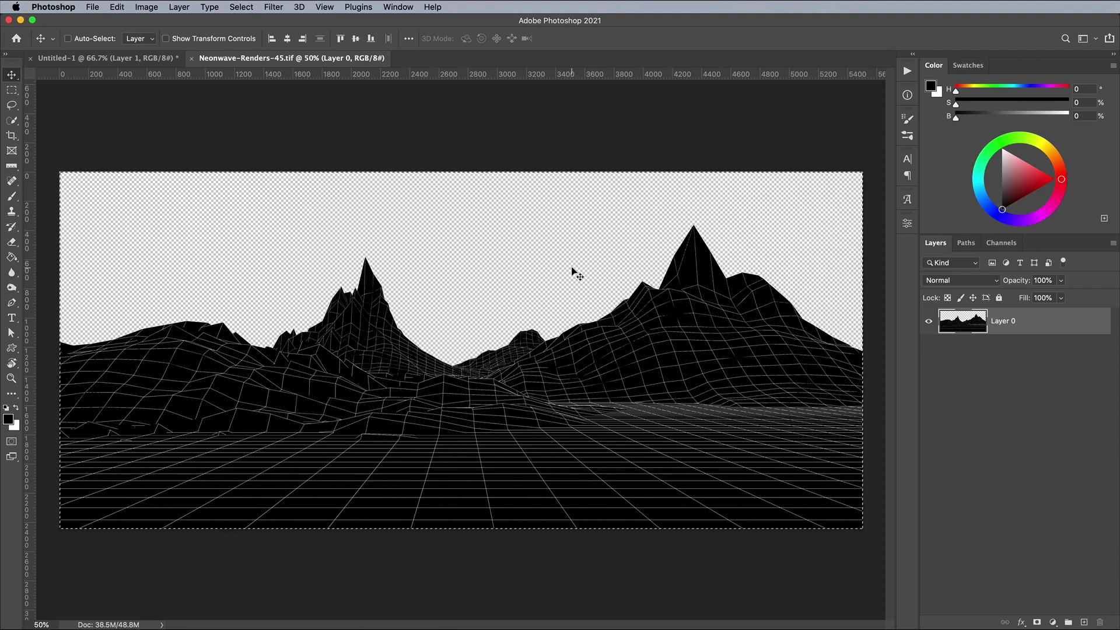
pyautogui.press('super+w')
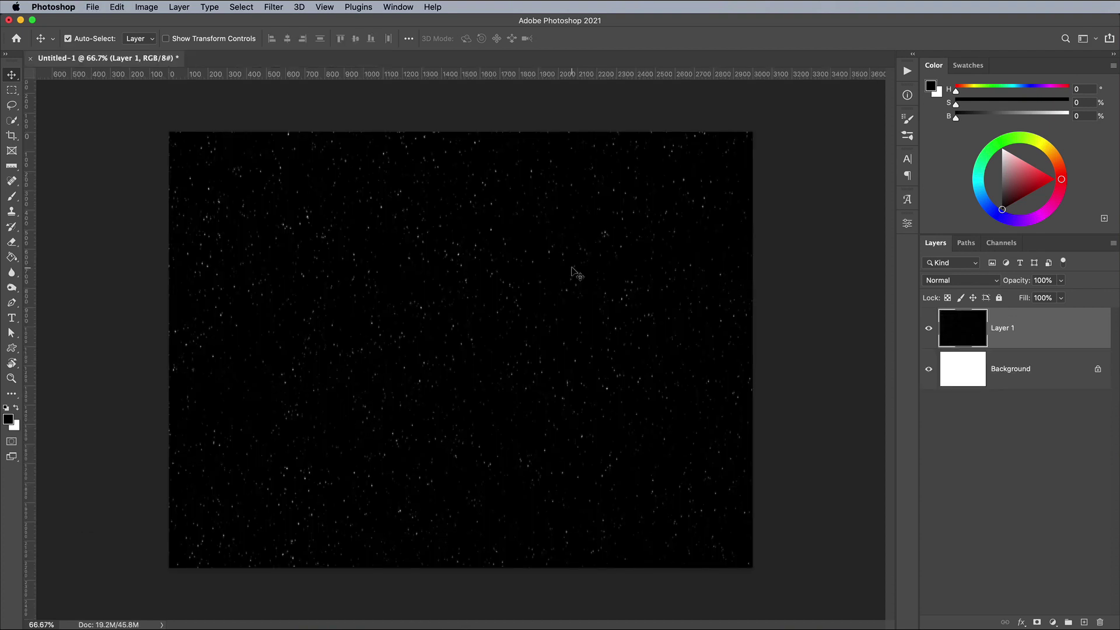
pyautogui.press('super+v')
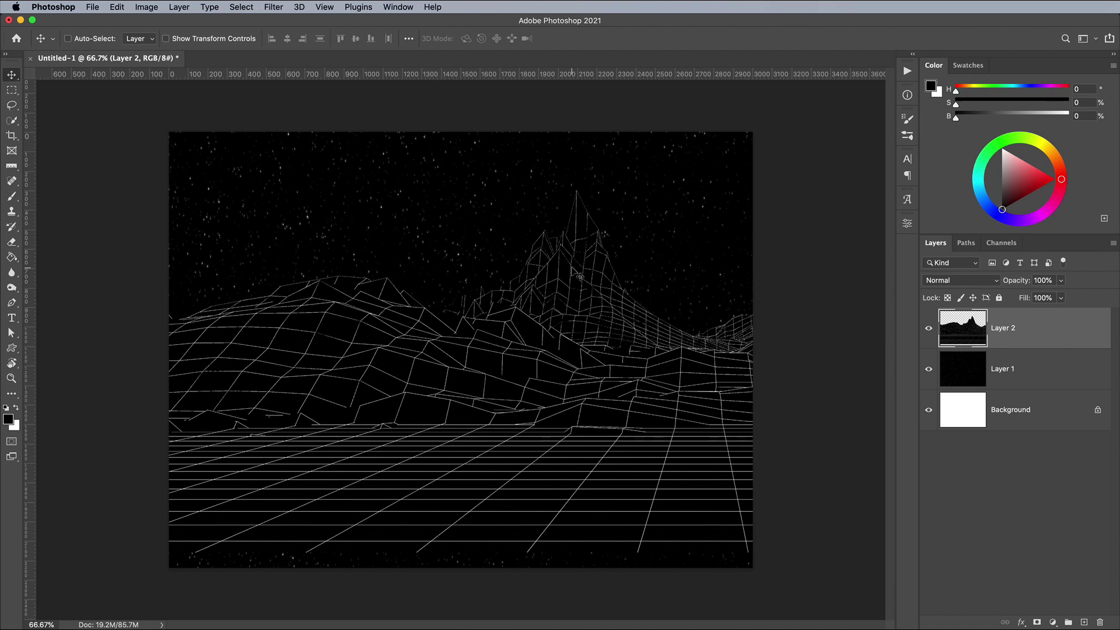
# Scale the mountains to about 64% and position them across the lower canvas.
pyautogui.press('super+t')
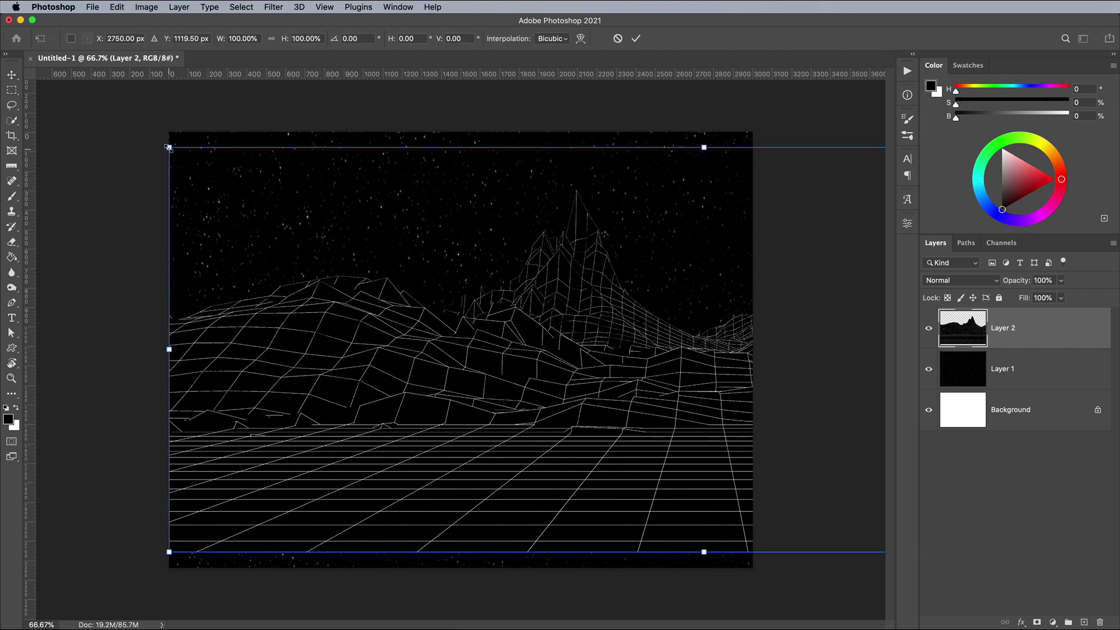
pyautogui.moveTo(169, 148); pyautogui.dragTo(492, 267)
pyautogui.moveTo(653, 363); pyautogui.dragTo(410, 508)
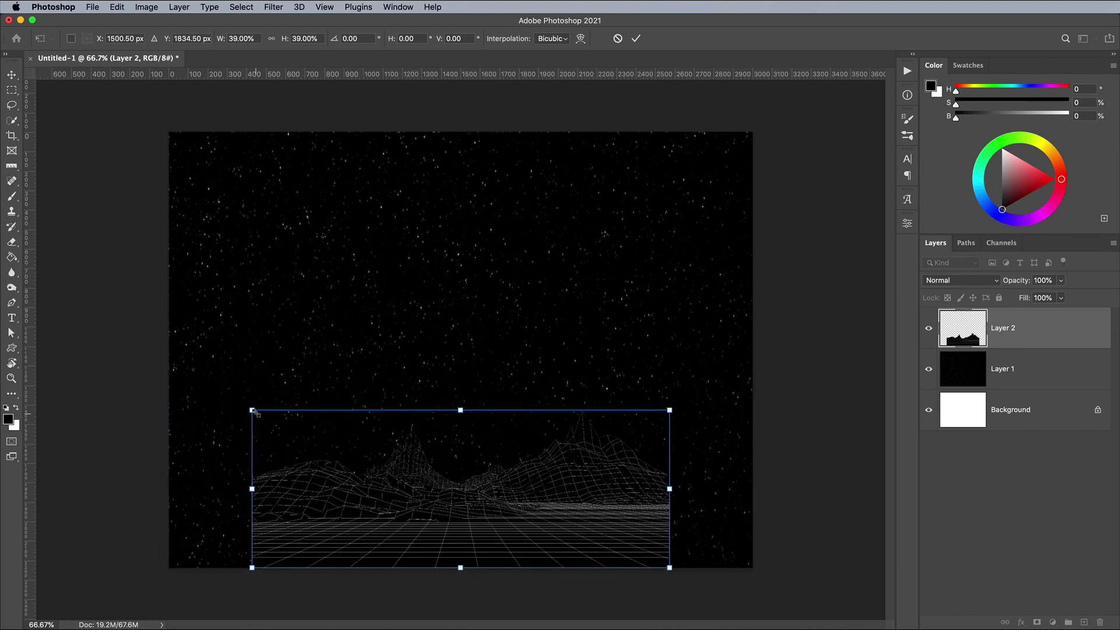
pyautogui.moveTo(252, 410); pyautogui.dragTo(120, 360)
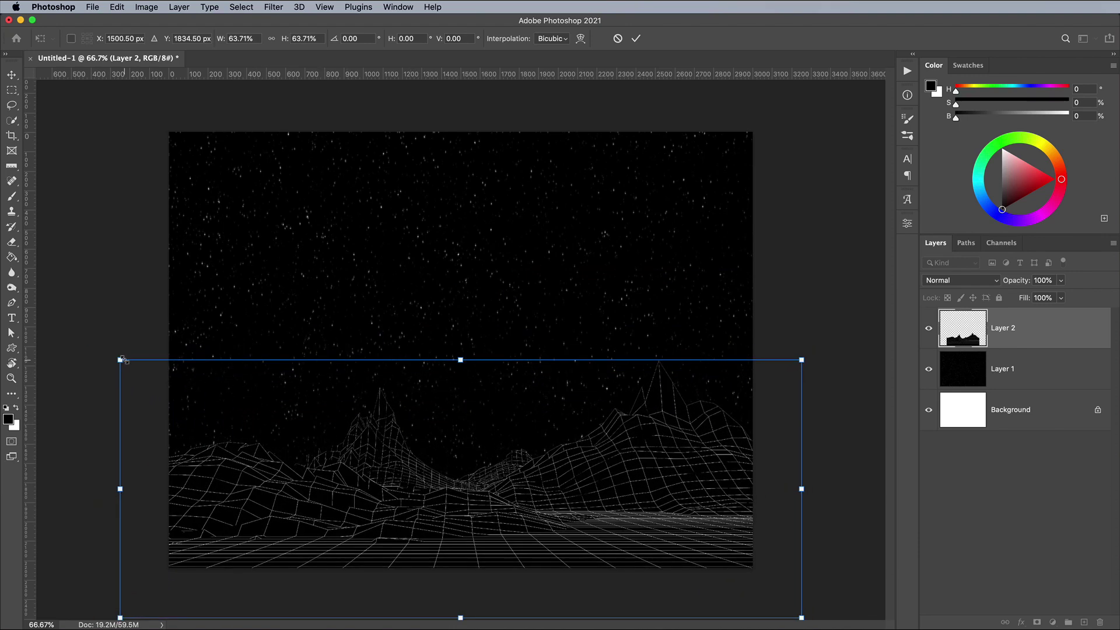
pyautogui.moveTo(402, 488); pyautogui.dragTo(401, 438)
pyautogui.press('Return')
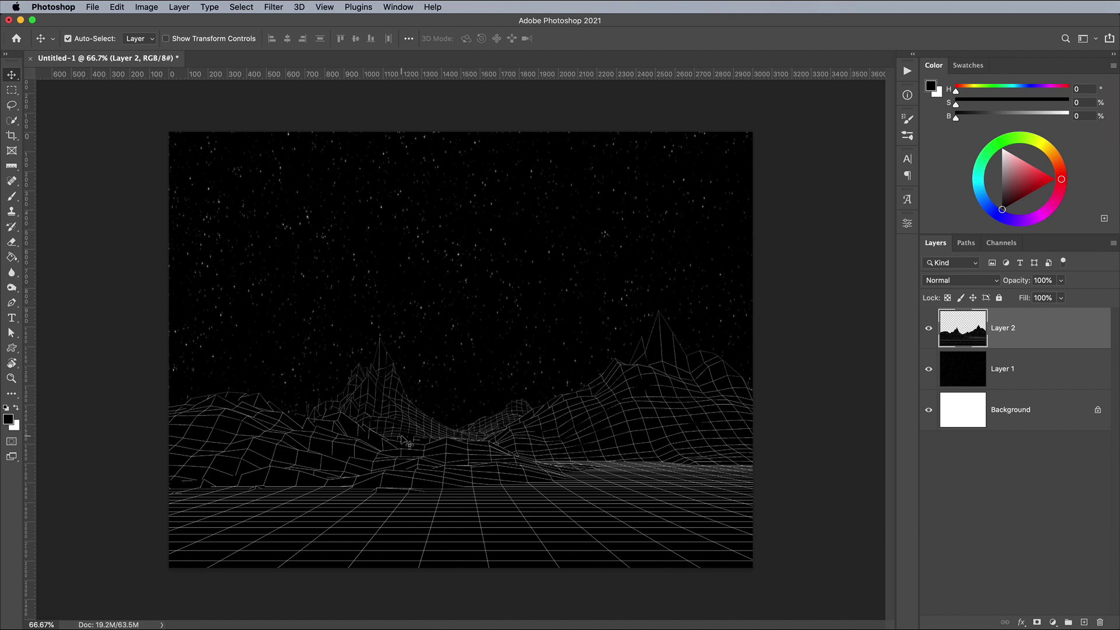
# Hide starfield and background, select the bright grid lines from channels, and fill them white on new Layer 3.
pyautogui.click(929, 373)
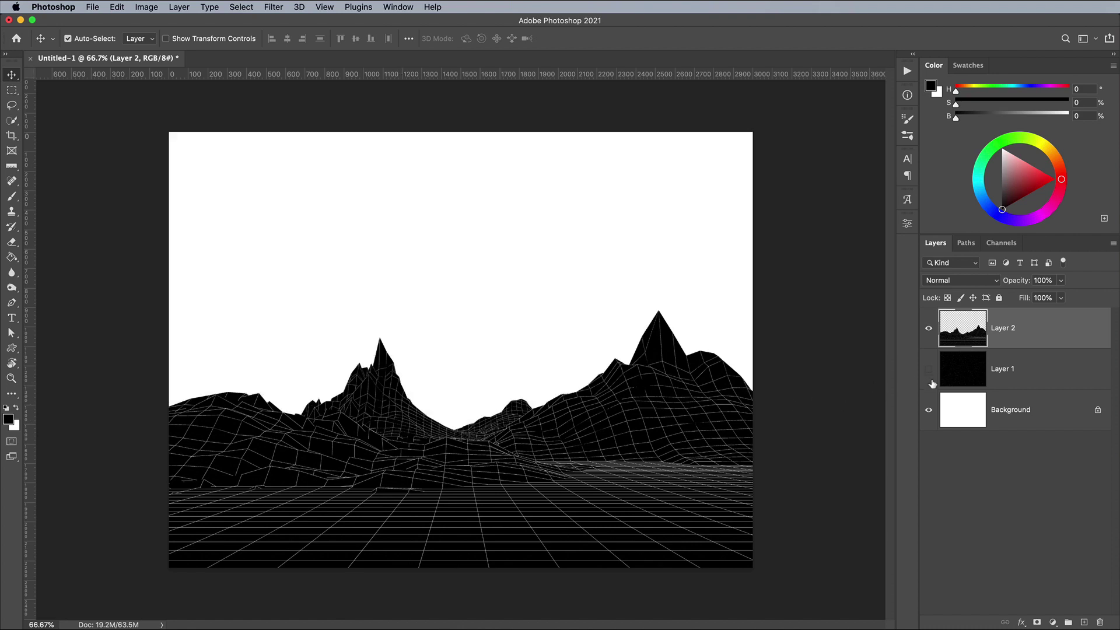
pyautogui.click(928, 410)
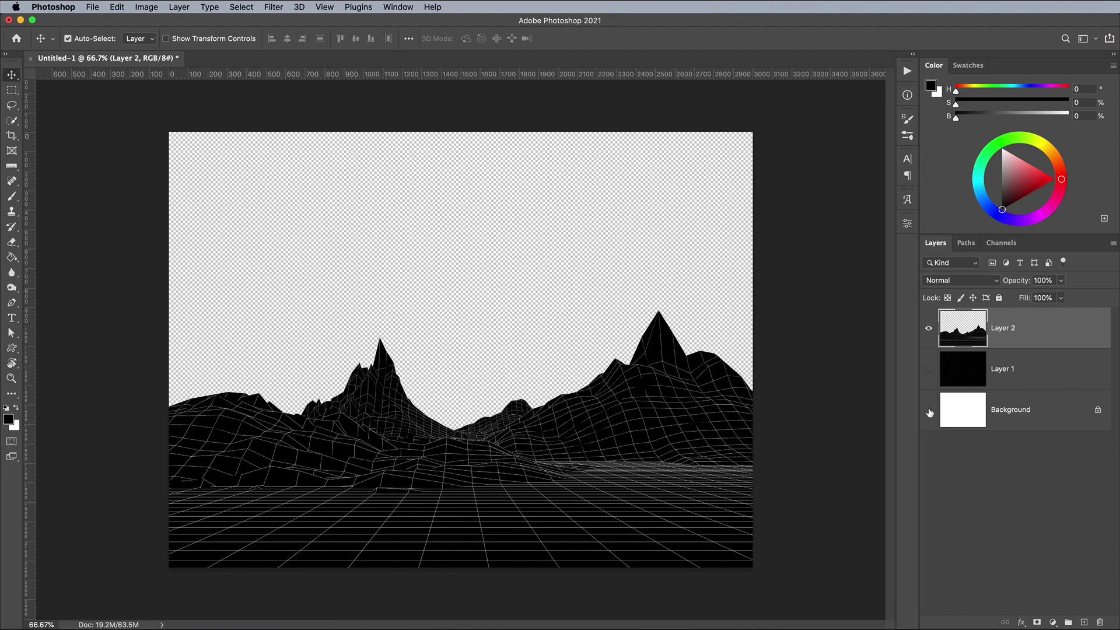
pyautogui.click(999, 244)
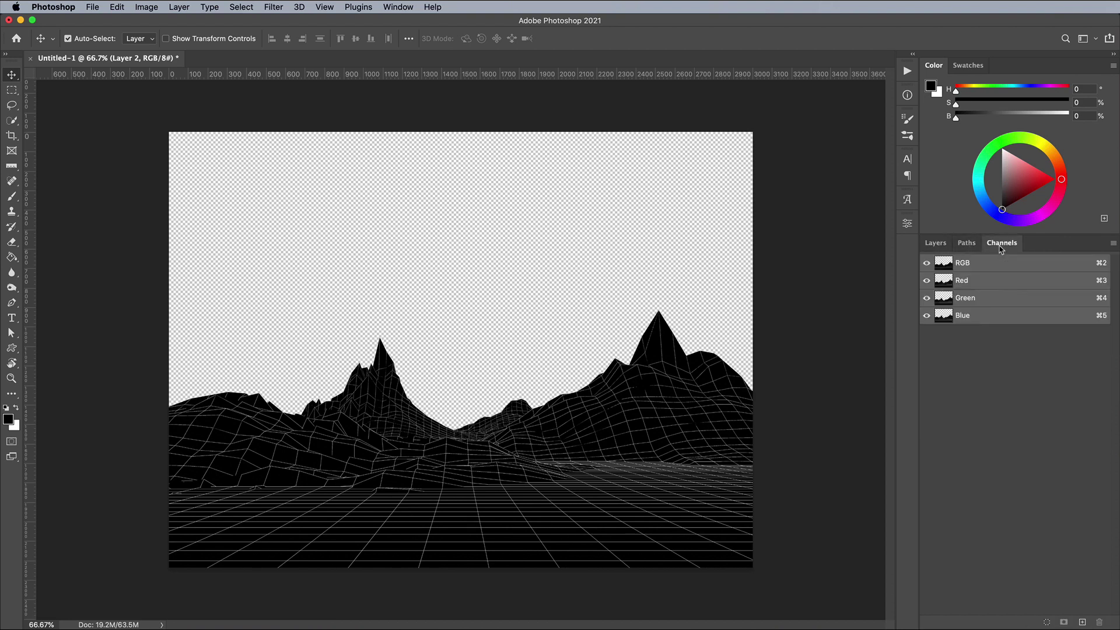
pyautogui.keyDown('super'); pyautogui.click(943, 264); pyautogui.keyUp('super')
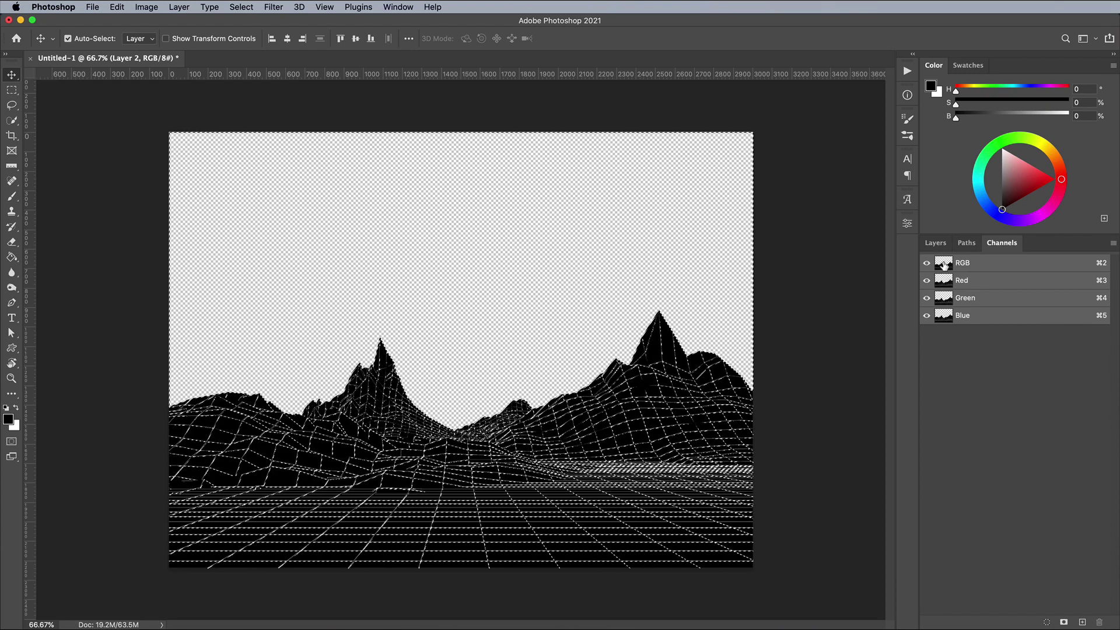
pyautogui.click(938, 244)
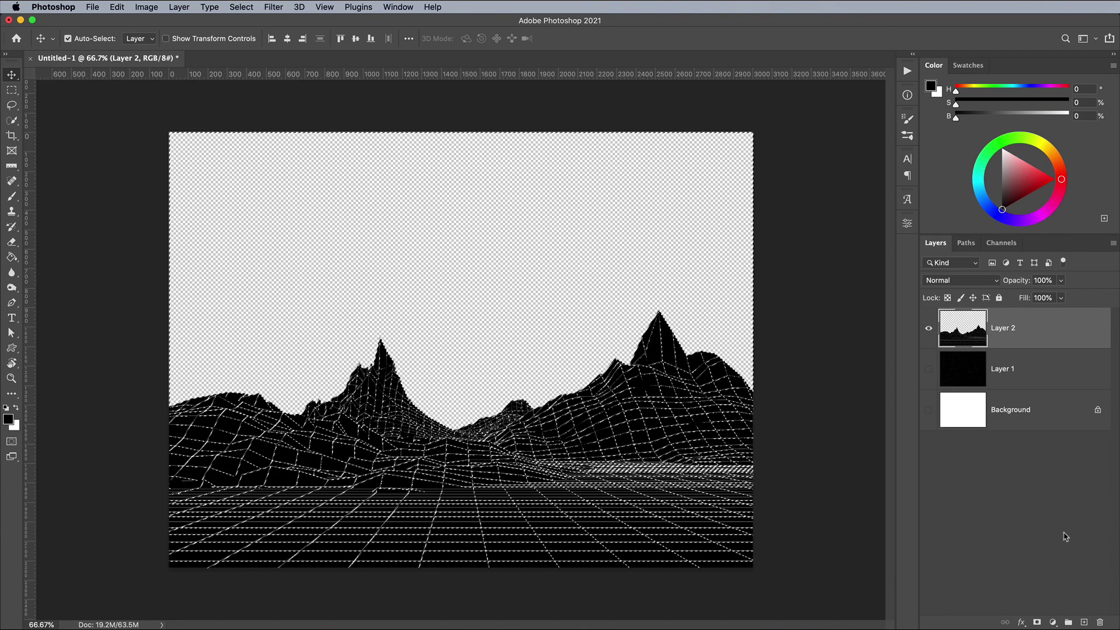
pyautogui.click(1082, 621)
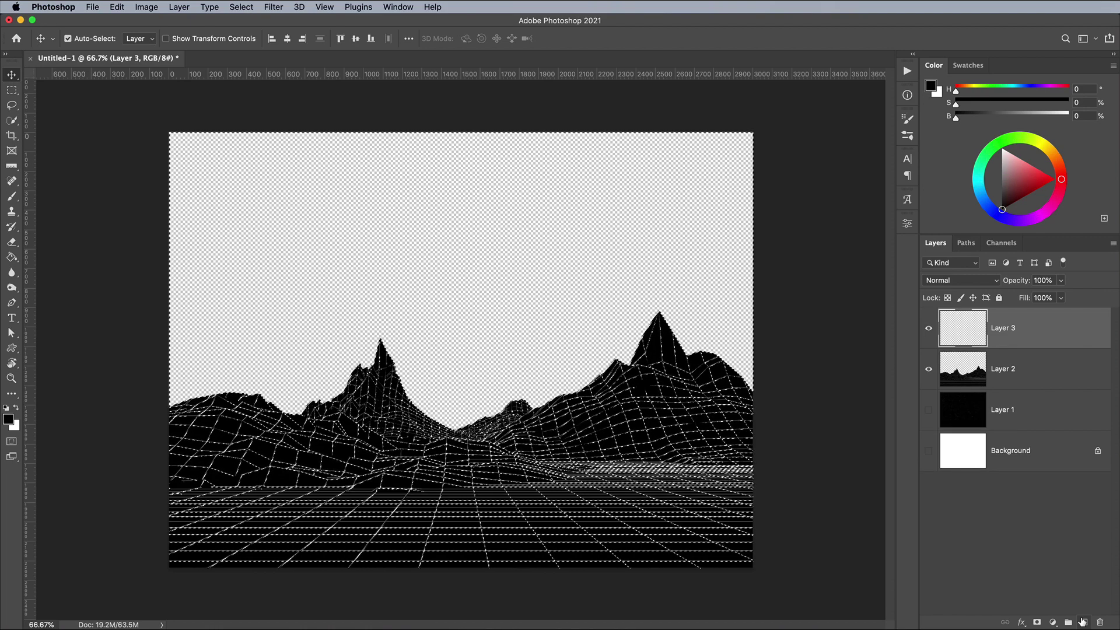
pyautogui.press('super+BackSpace')
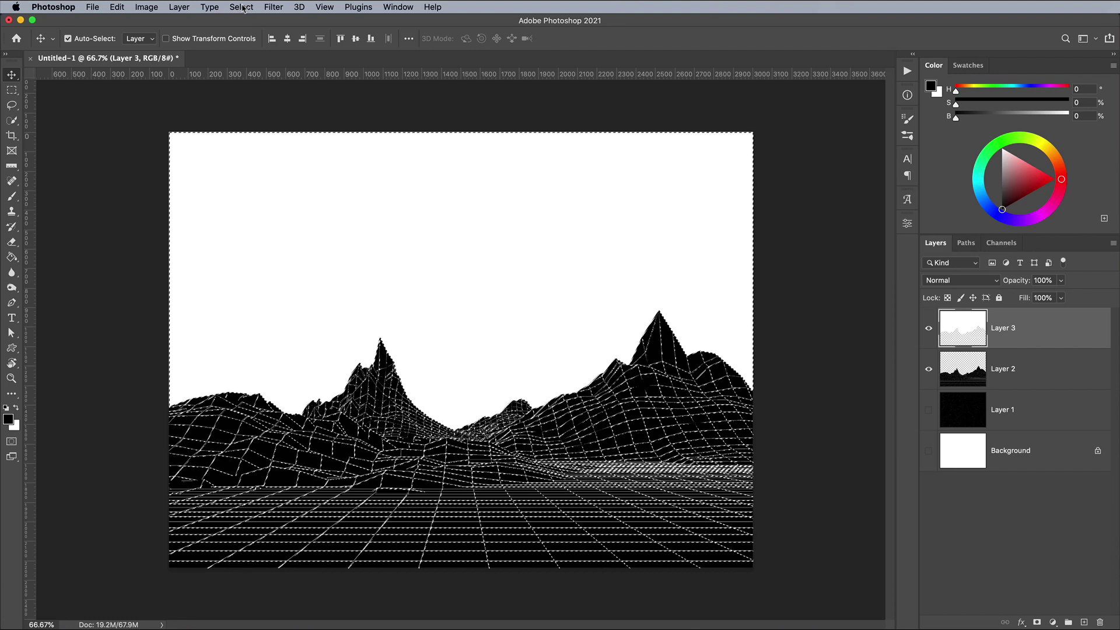
# Deselect and lower Layer 3's Fill to 0%.
pyautogui.click(242, 7)
pyautogui.click(253, 32)
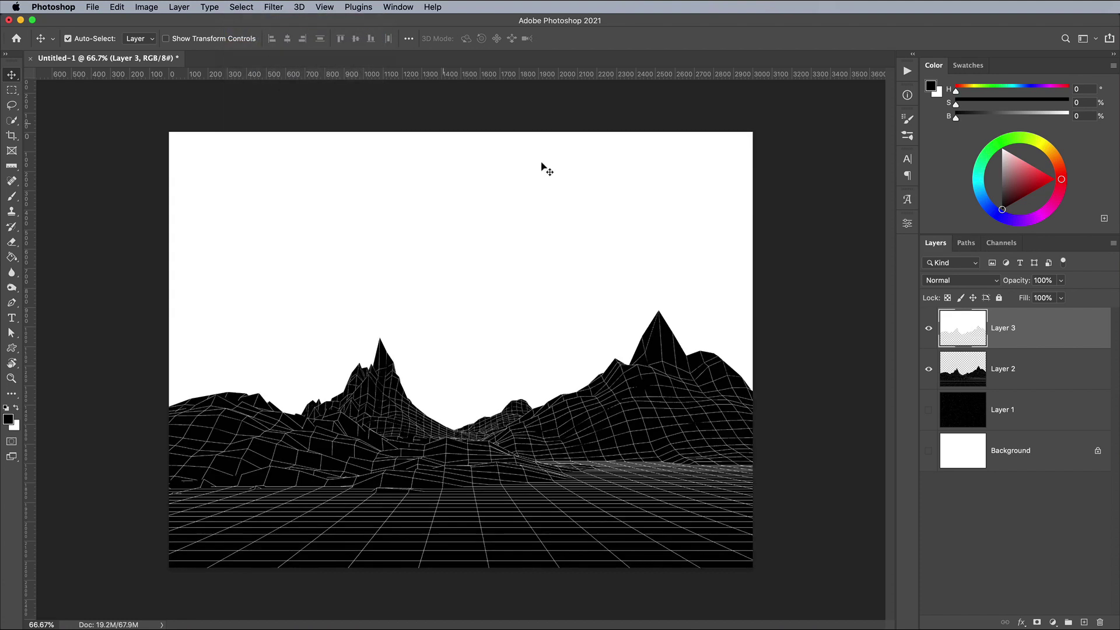
pyautogui.click(1060, 297)
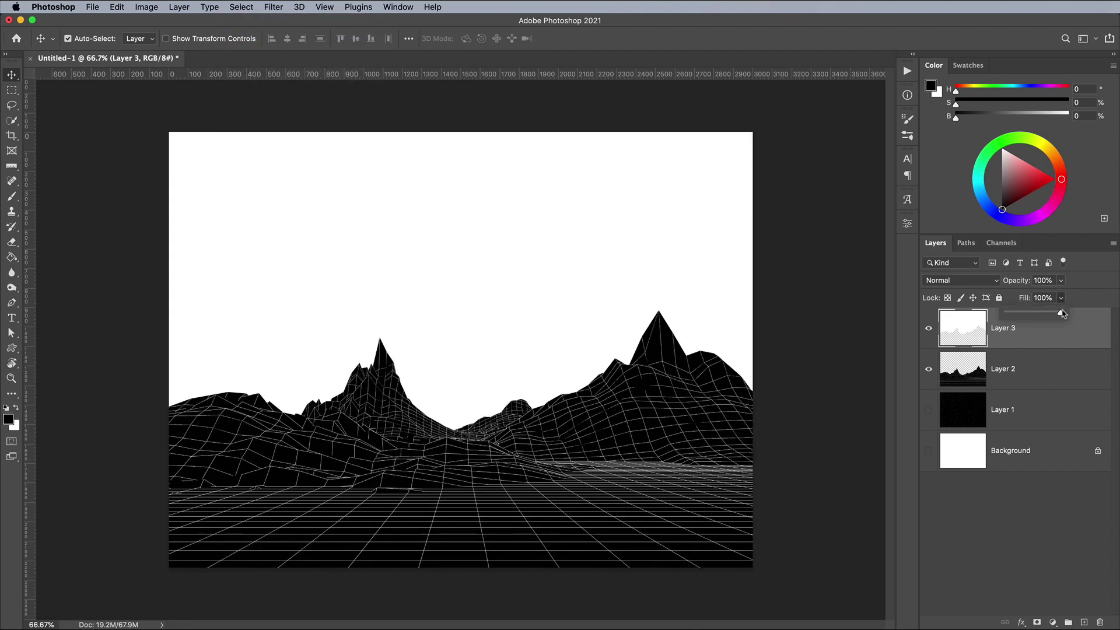
pyautogui.moveTo(1062, 314); pyautogui.dragTo(988, 312)
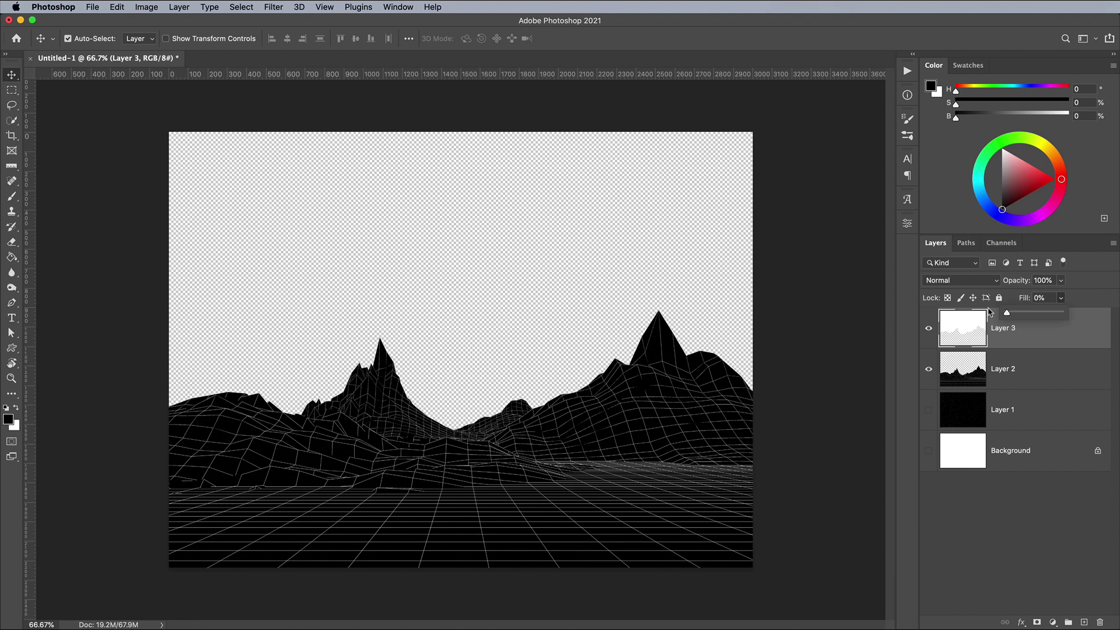
# Give Layer 3 a Normal, 100% outer glow in #5ba8ff with Spread 1.
pyautogui.doubleClick(1076, 335)
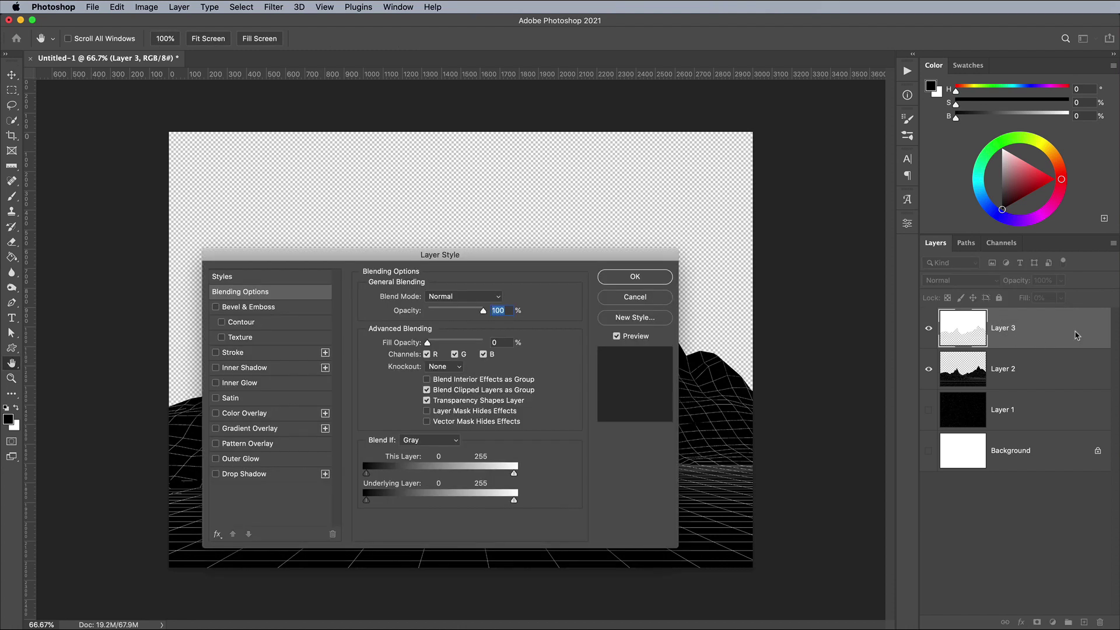
pyautogui.click(250, 460)
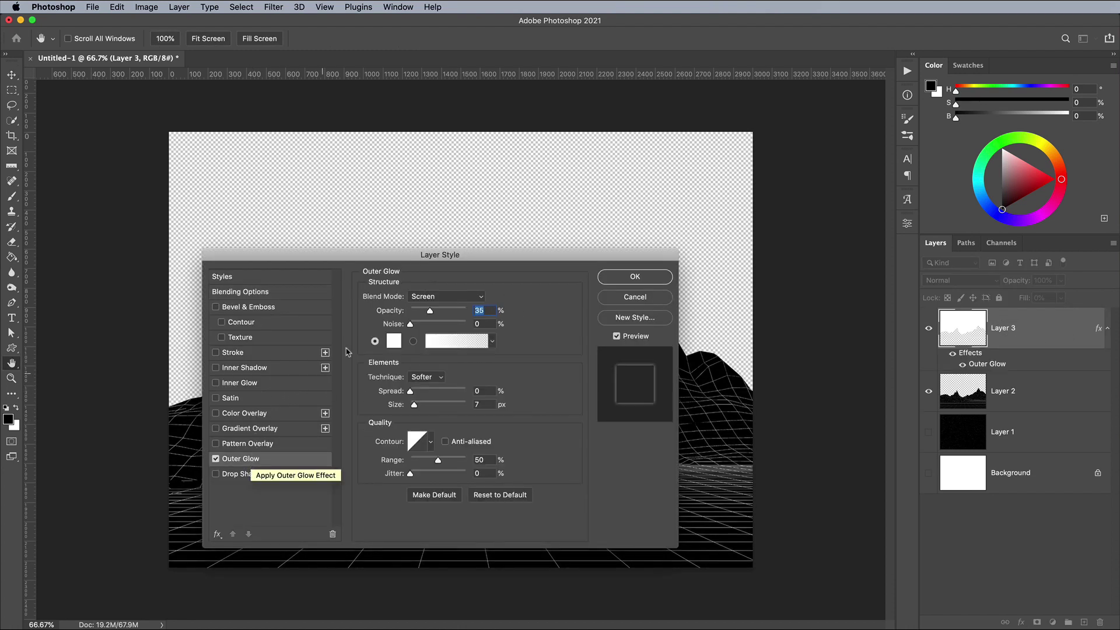
pyautogui.click(449, 297)
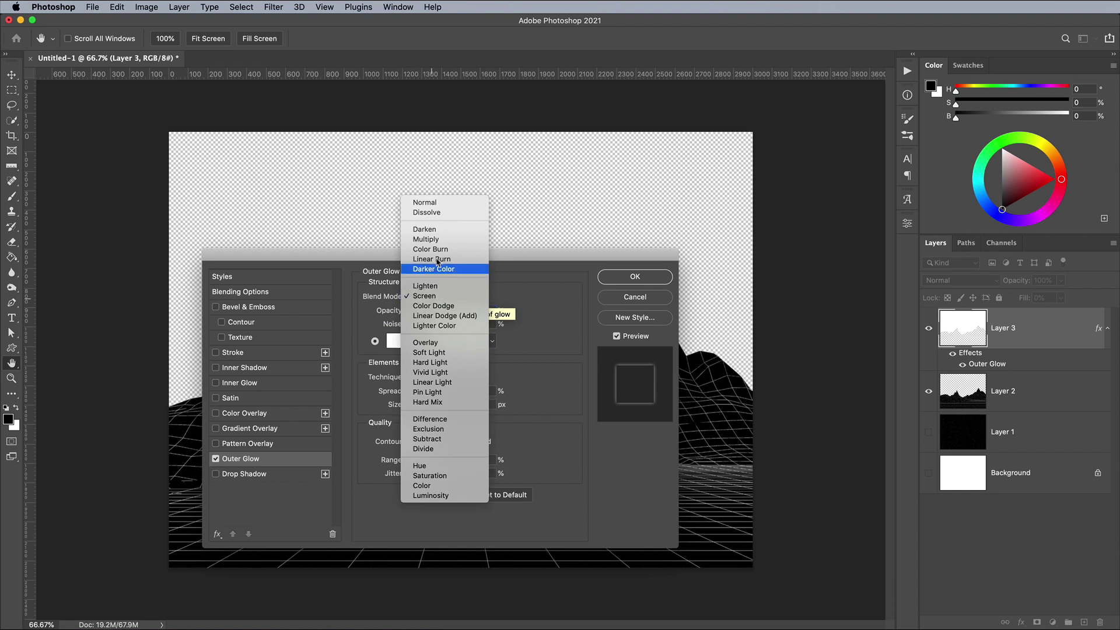
pyautogui.click(436, 203)
pyautogui.moveTo(456, 311); pyautogui.dragTo(466, 311)
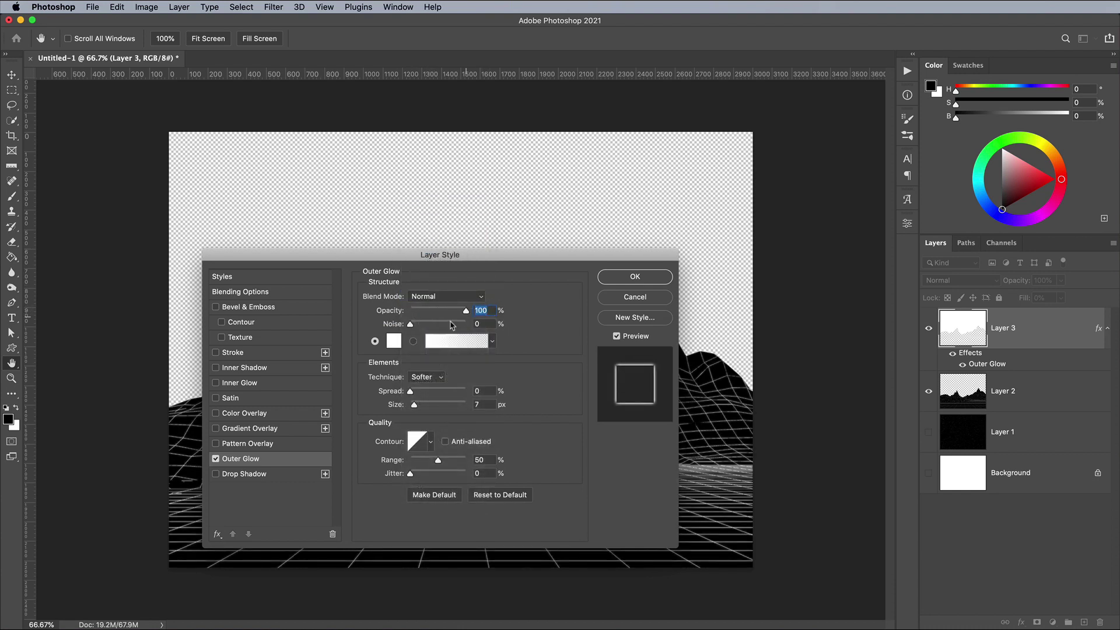
pyautogui.click(394, 341)
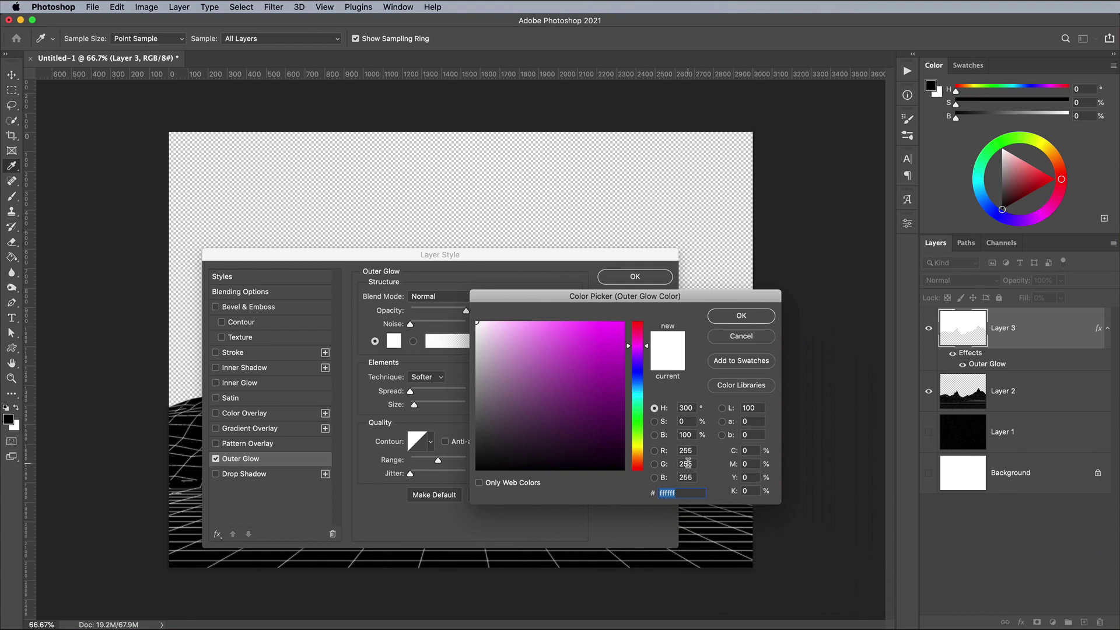
pyautogui.write('5ba8ff')
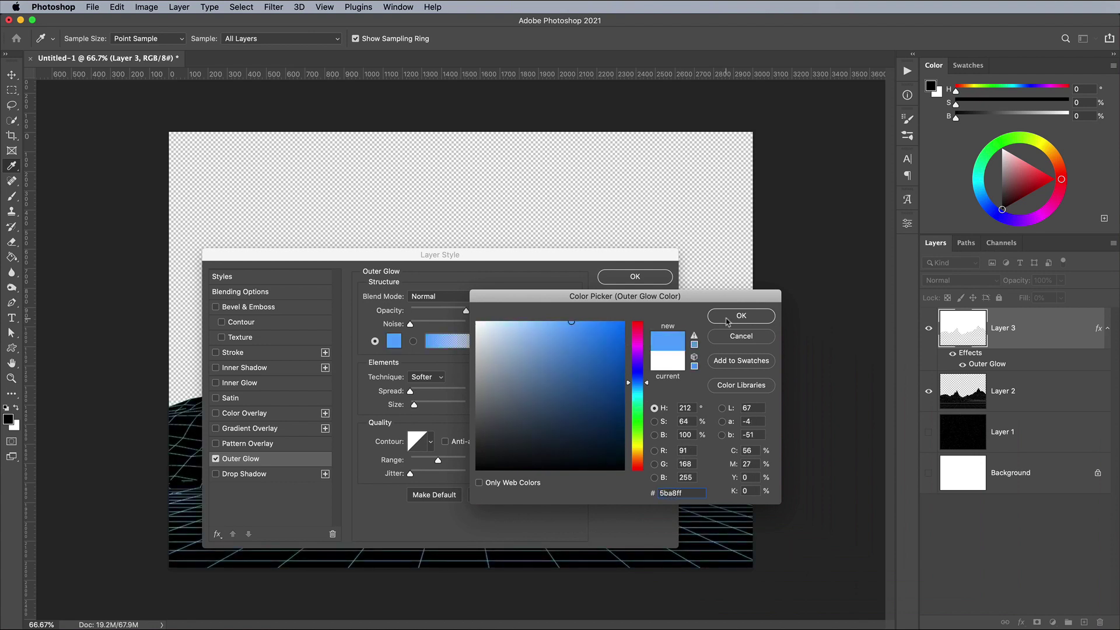
pyautogui.click(727, 318)
pyautogui.click(476, 391)
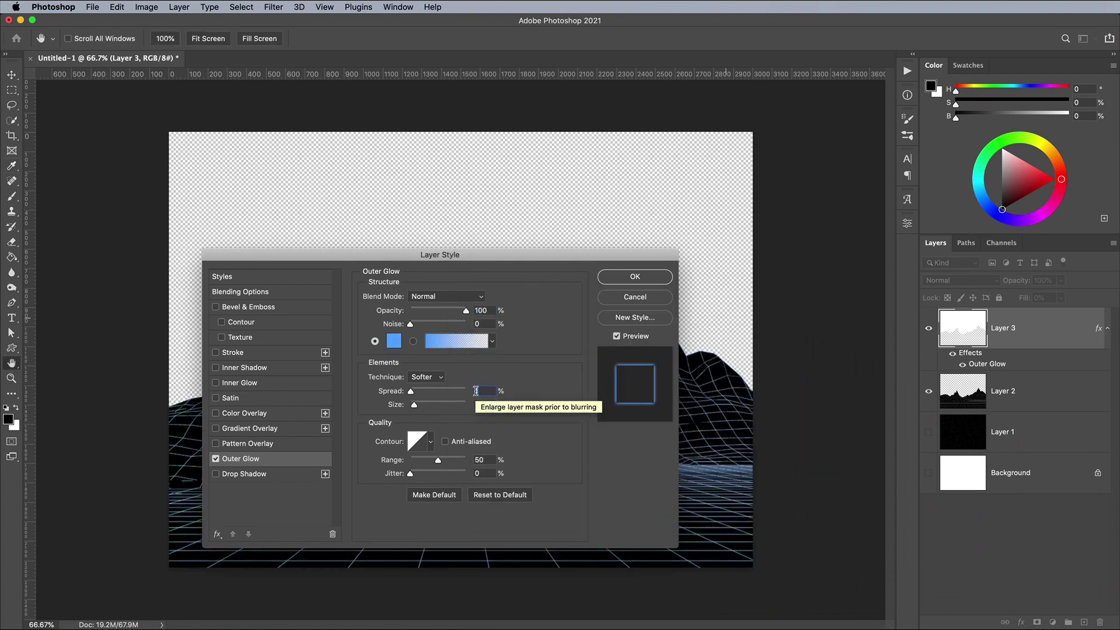
pyautogui.write('1')
pyautogui.click(490, 404)
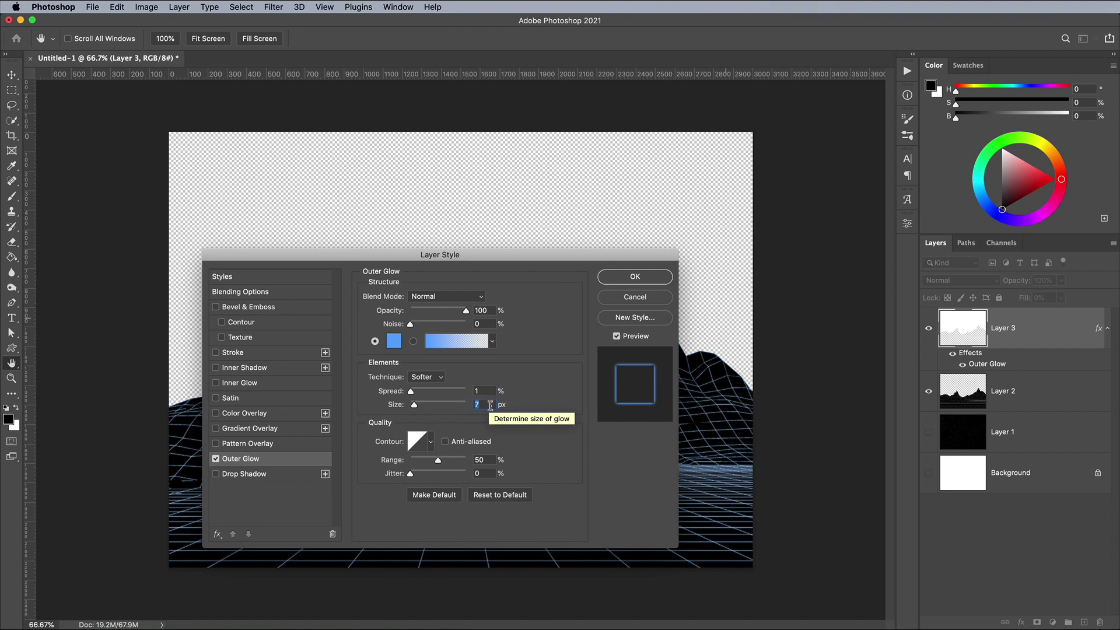
pyautogui.click(622, 279)
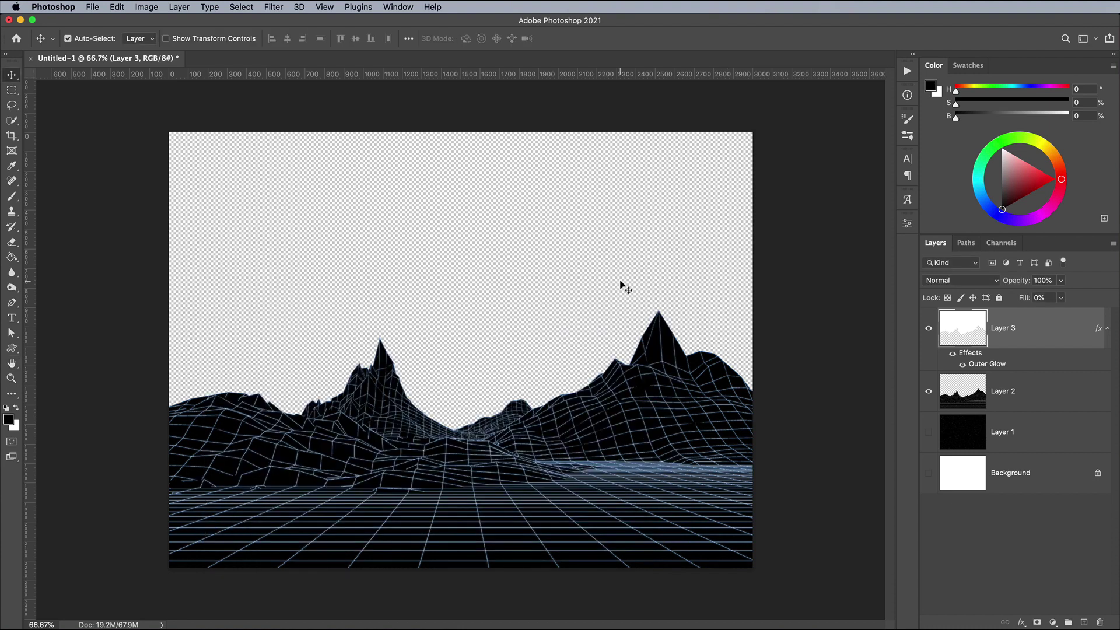
# Show the starfield and Background layers again and toggle the glow to compare.
pyautogui.click(929, 432)
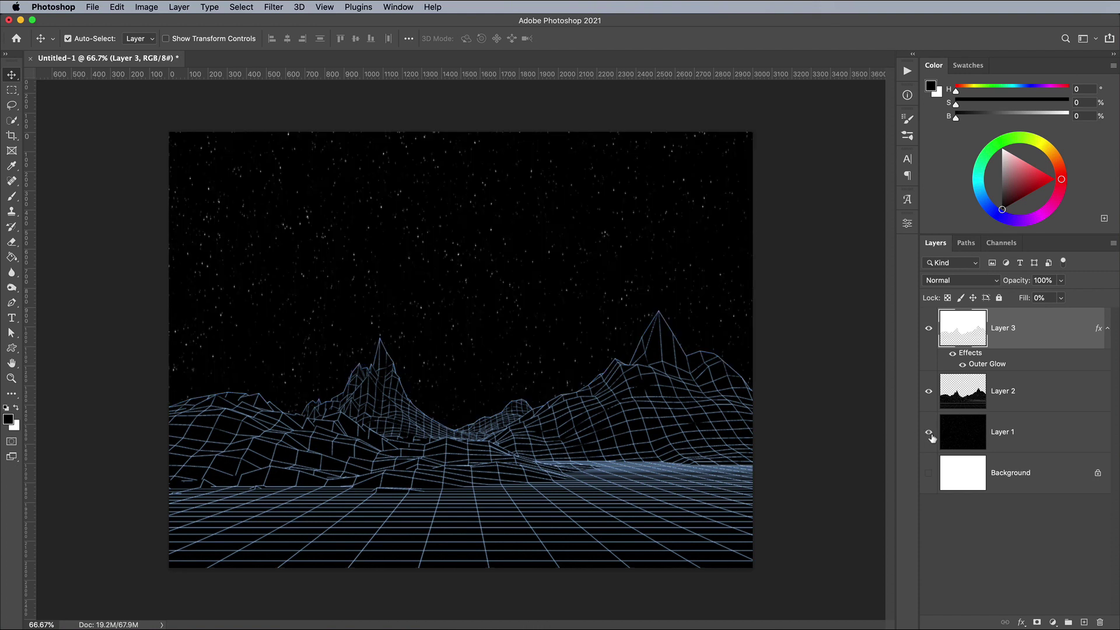
pyautogui.click(928, 473)
pyautogui.click(952, 354)
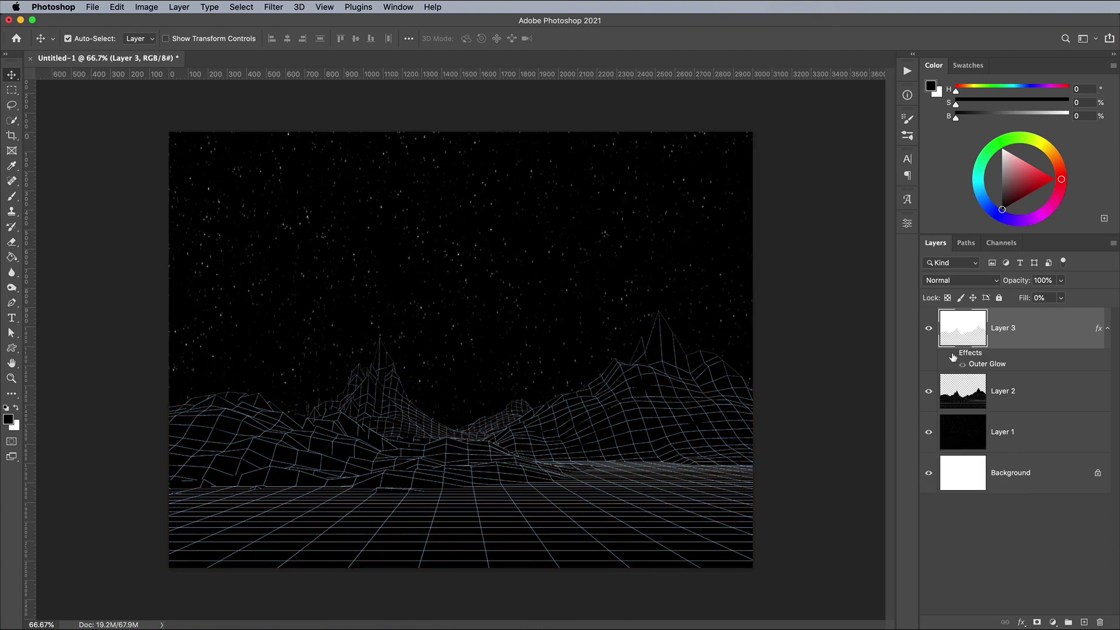
pyautogui.click(953, 354)
pyautogui.click(952, 355)
pyautogui.click(953, 355)
# Add a Gradient Overlay to Layer 2 with stops #472460 and #009dab, teal stop moved inward.
pyautogui.doubleClick(1034, 400)
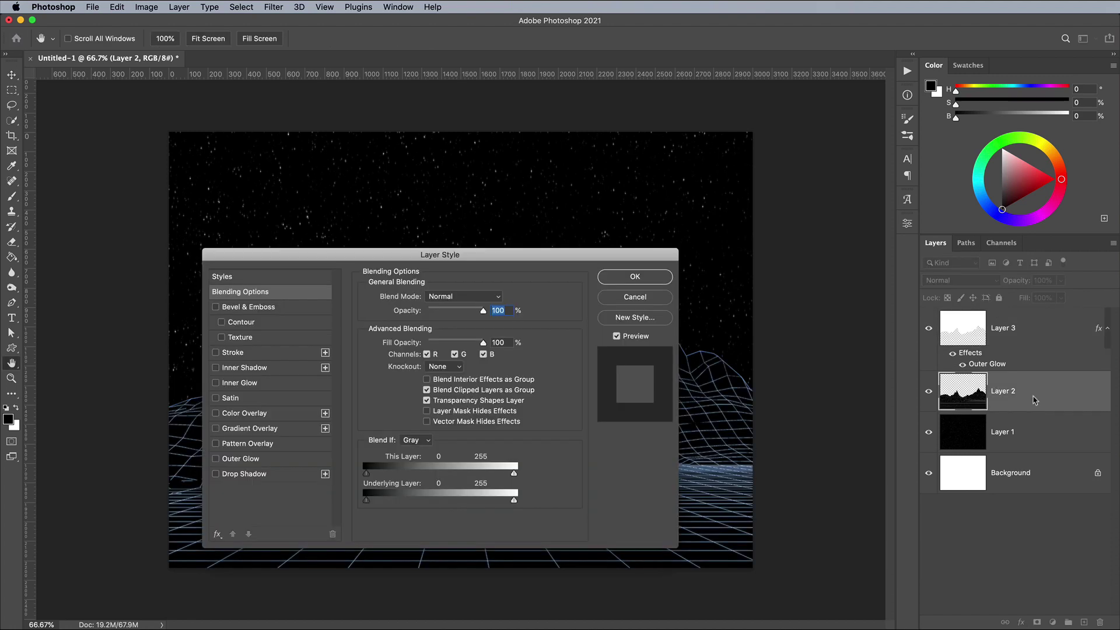
pyautogui.click(250, 428)
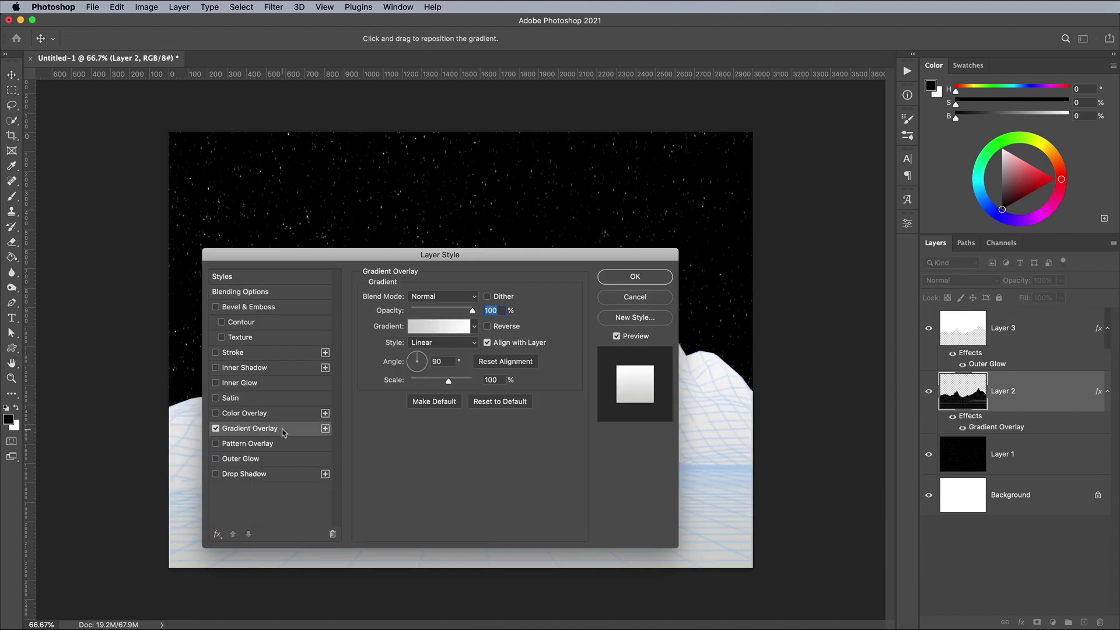
pyautogui.click(445, 330)
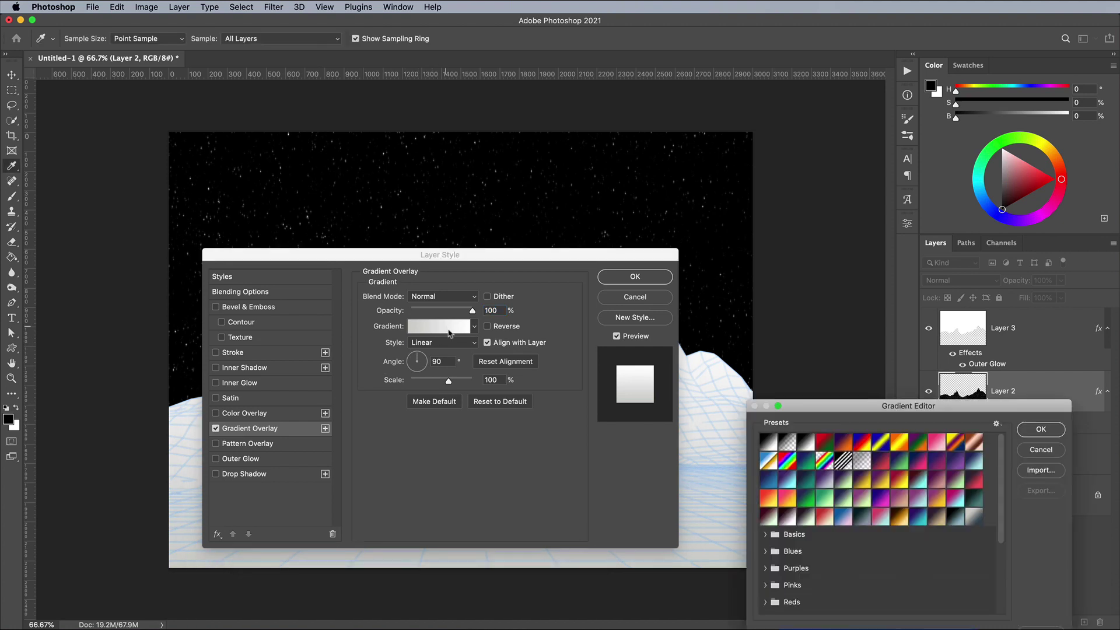
pyautogui.doubleClick(695, 540)
pyautogui.write('4')
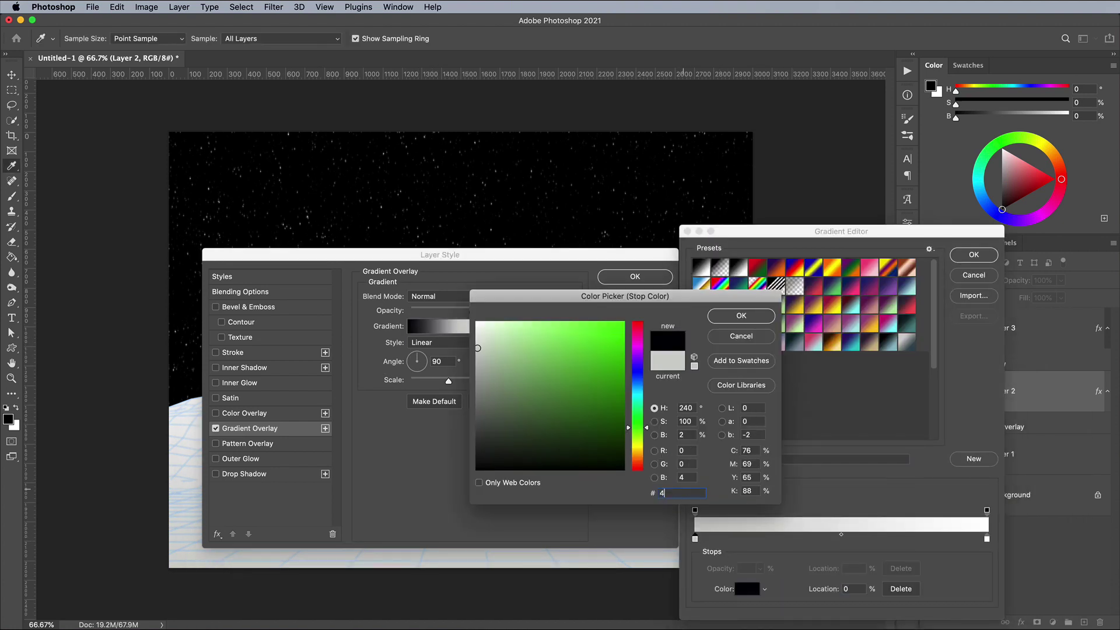
pyautogui.write('72460')
pyautogui.press('Return')
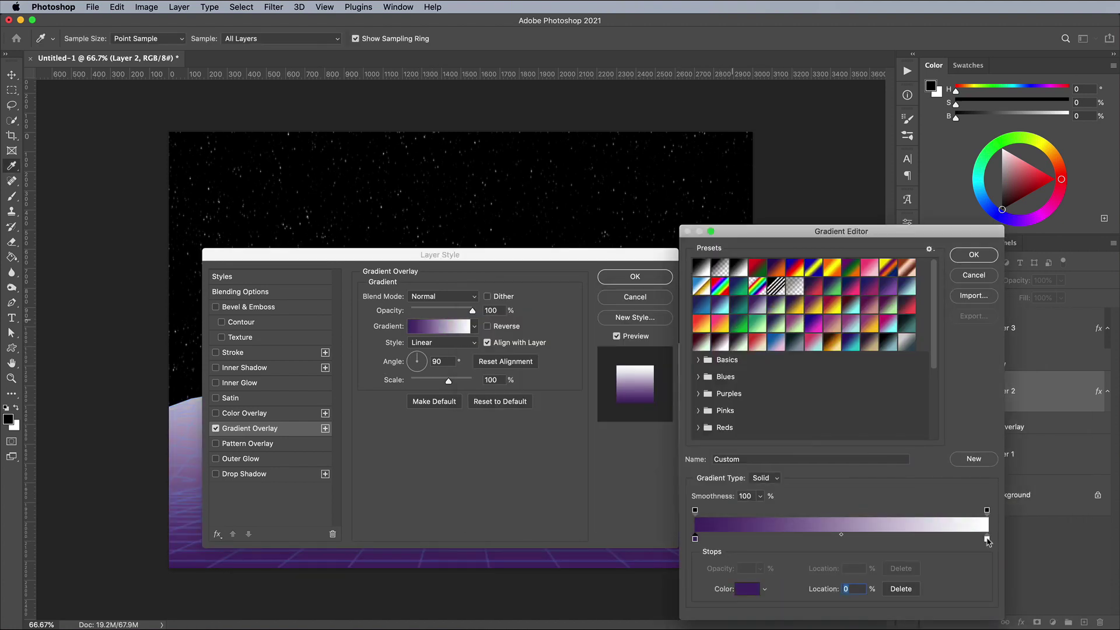
pyautogui.doubleClick(987, 538)
pyautogui.write('009dab')
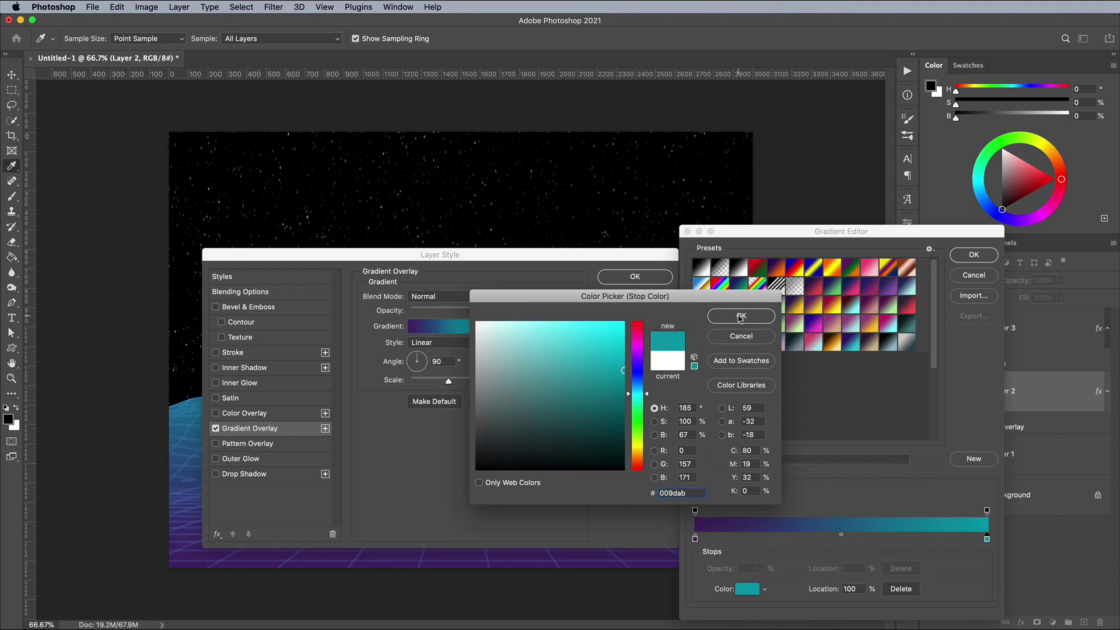
pyautogui.click(740, 317)
pyautogui.moveTo(987, 539); pyautogui.dragTo(903, 538)
pyautogui.click(973, 256)
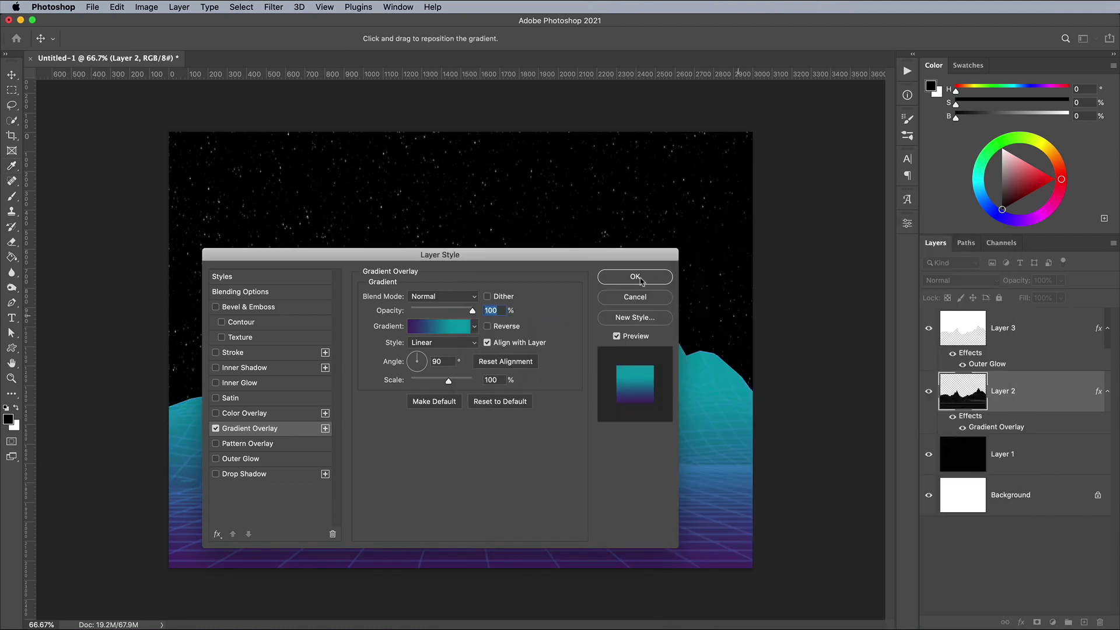
# Set the gradient overlay to Hard Light blending and apply it.
pyautogui.moveTo(551, 258); pyautogui.dragTo(654, 252)
pyautogui.click(560, 290)
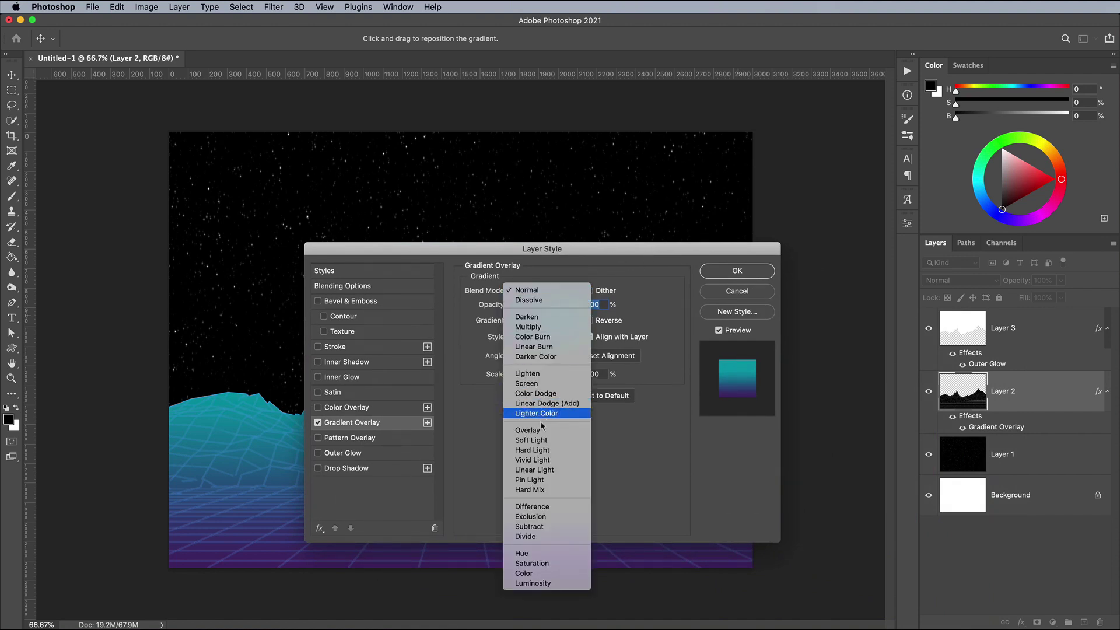
pyautogui.click(541, 450)
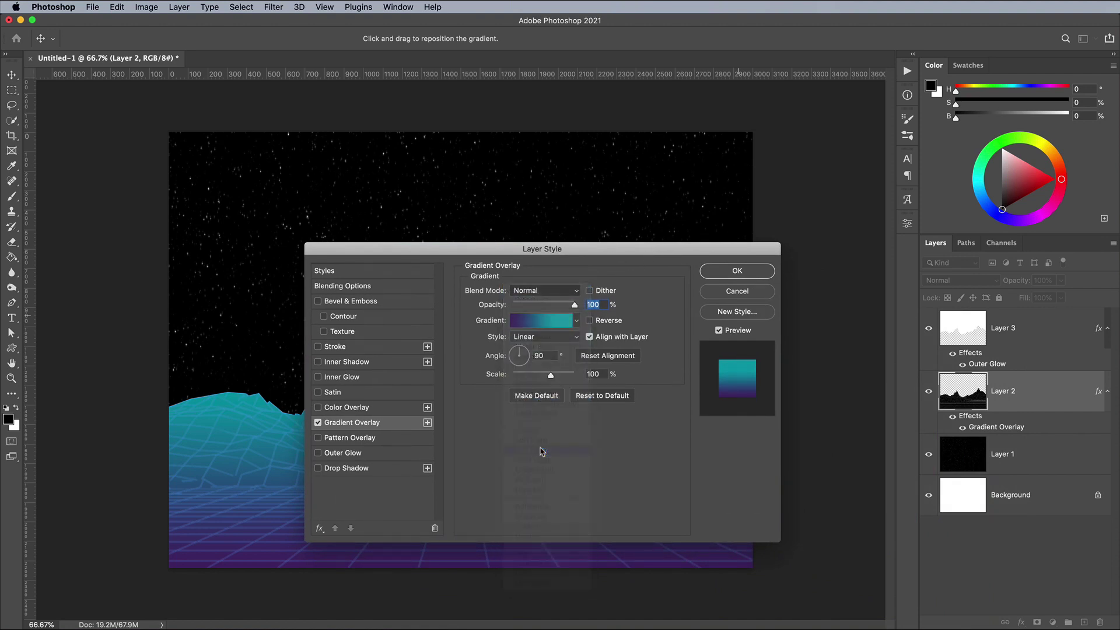
pyautogui.click(730, 271)
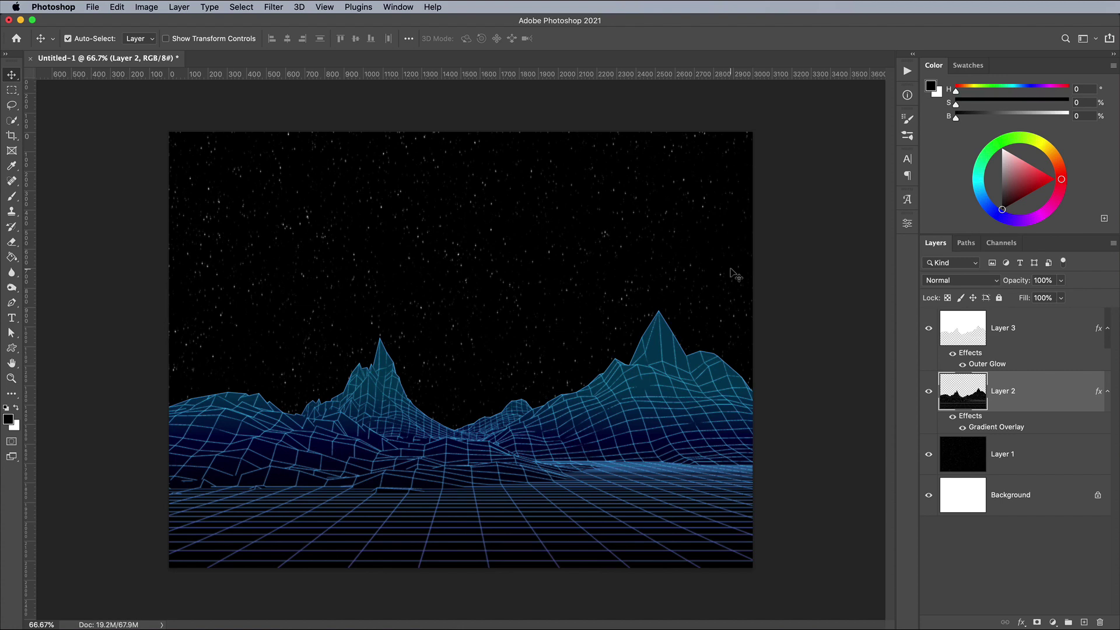
# Add a 250 px Hard Light outer glow to Layer 2 at about 41% opacity.
pyautogui.doubleClick(1035, 393)
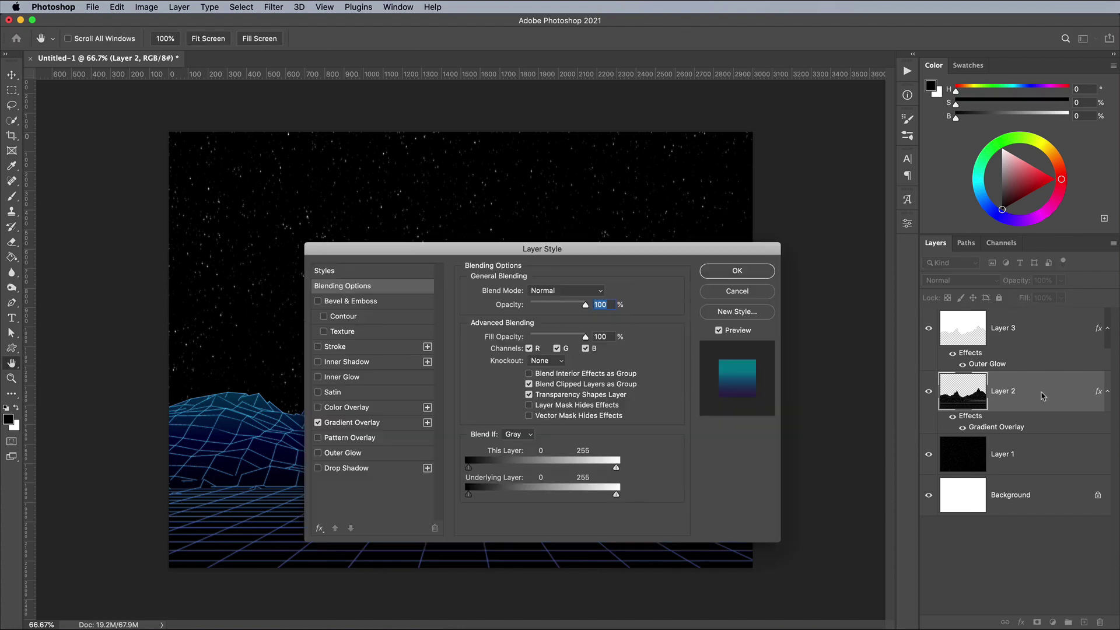
pyautogui.click(361, 452)
pyautogui.moveTo(516, 399); pyautogui.dragTo(571, 399)
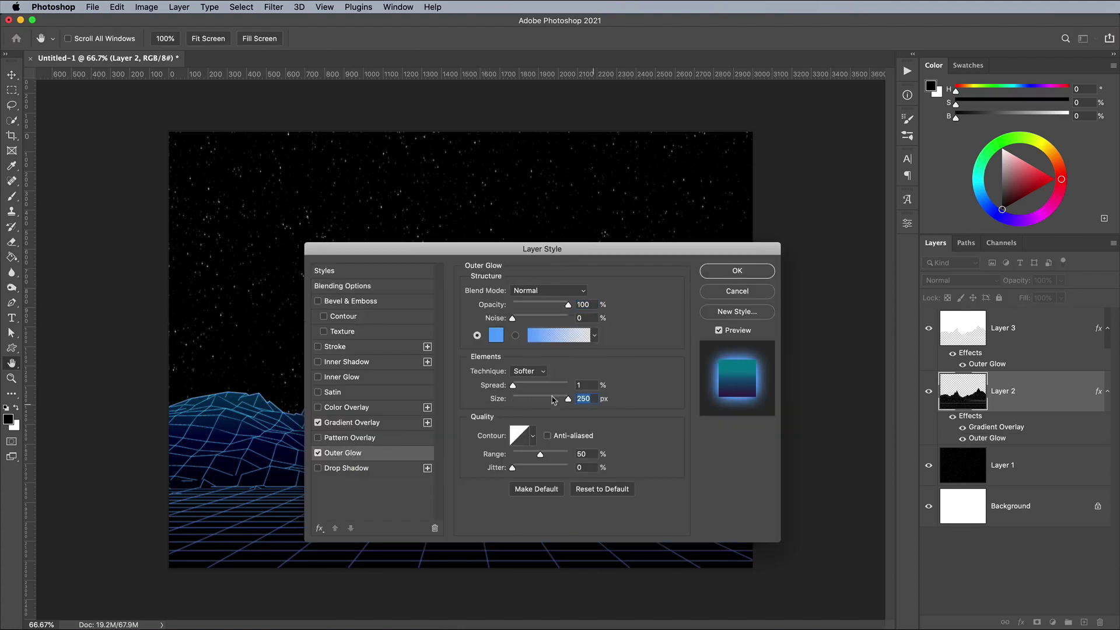
pyautogui.click(554, 292)
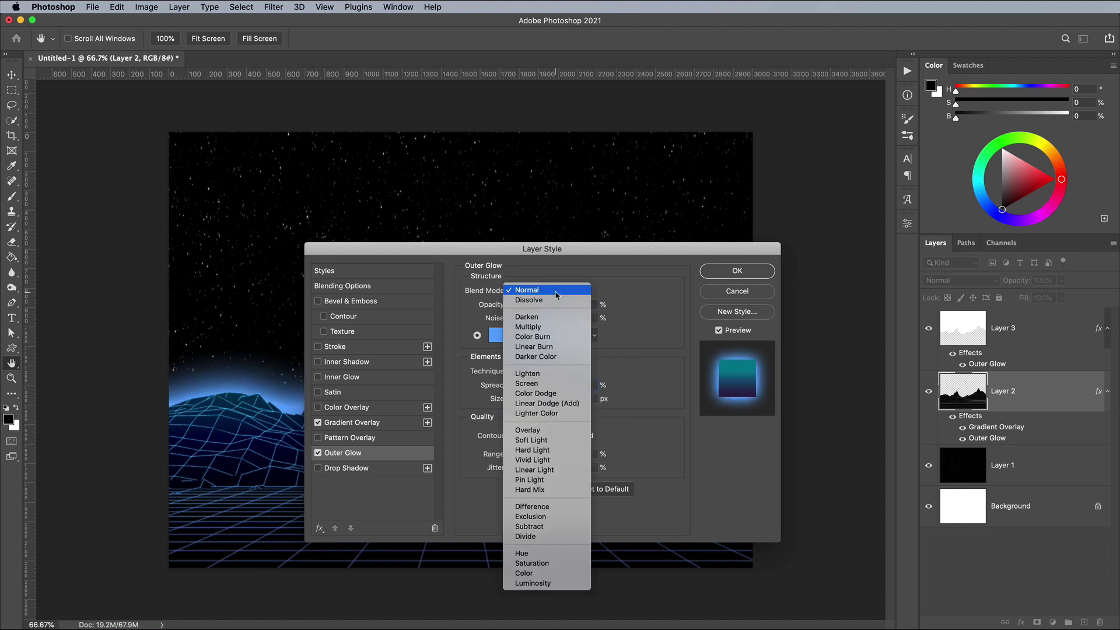
pyautogui.click(531, 450)
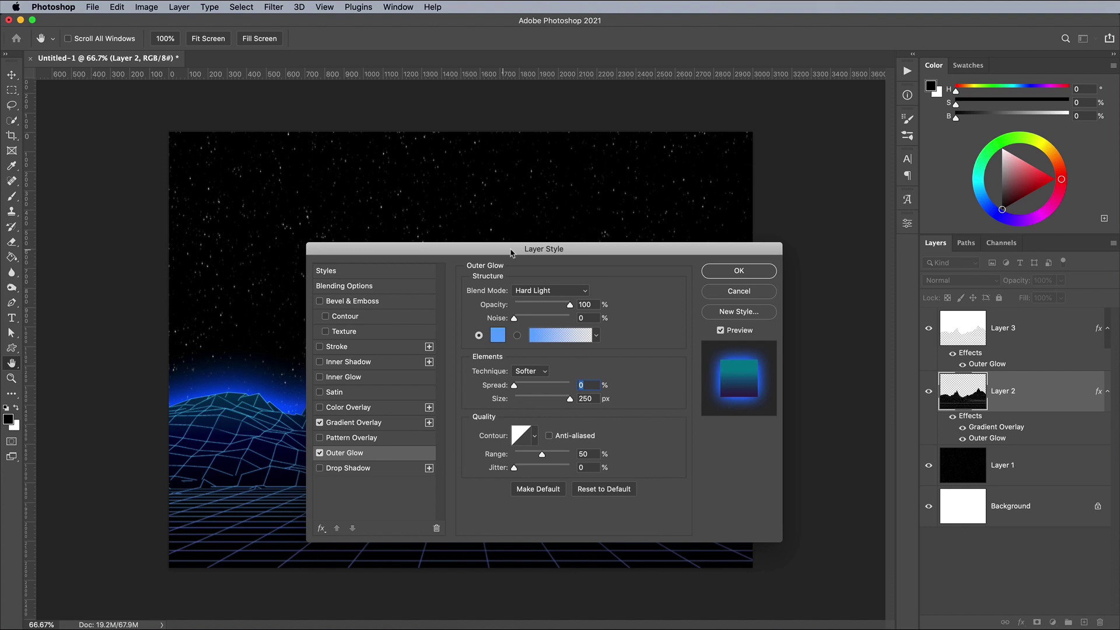
pyautogui.moveTo(507, 254); pyautogui.dragTo(777, 254)
pyautogui.moveTo(838, 304); pyautogui.dragTo(806, 308)
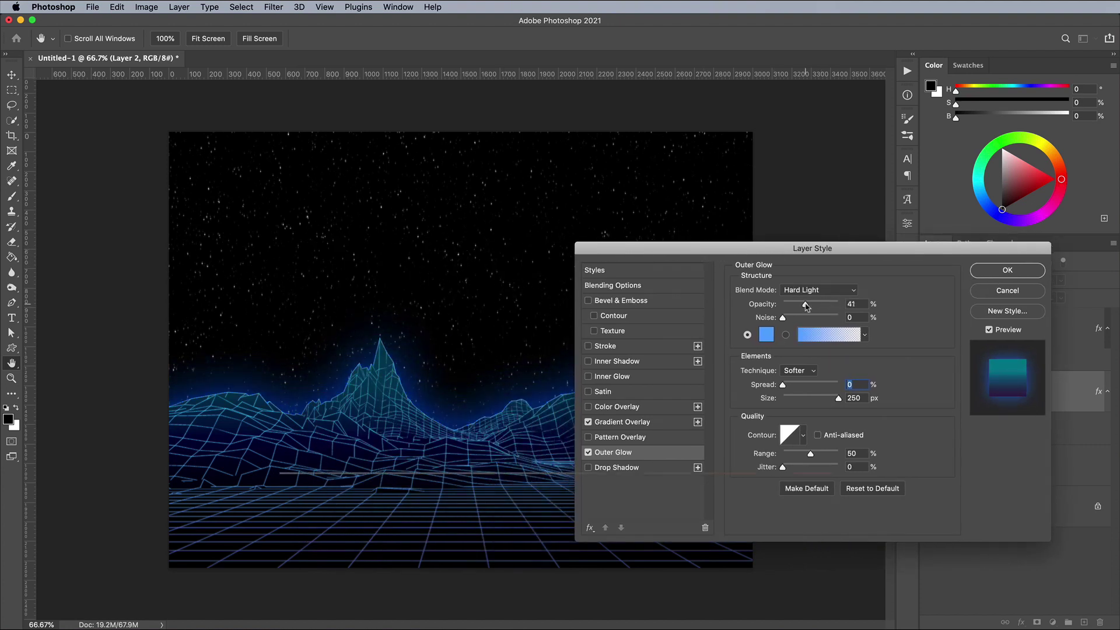
pyautogui.click(1004, 273)
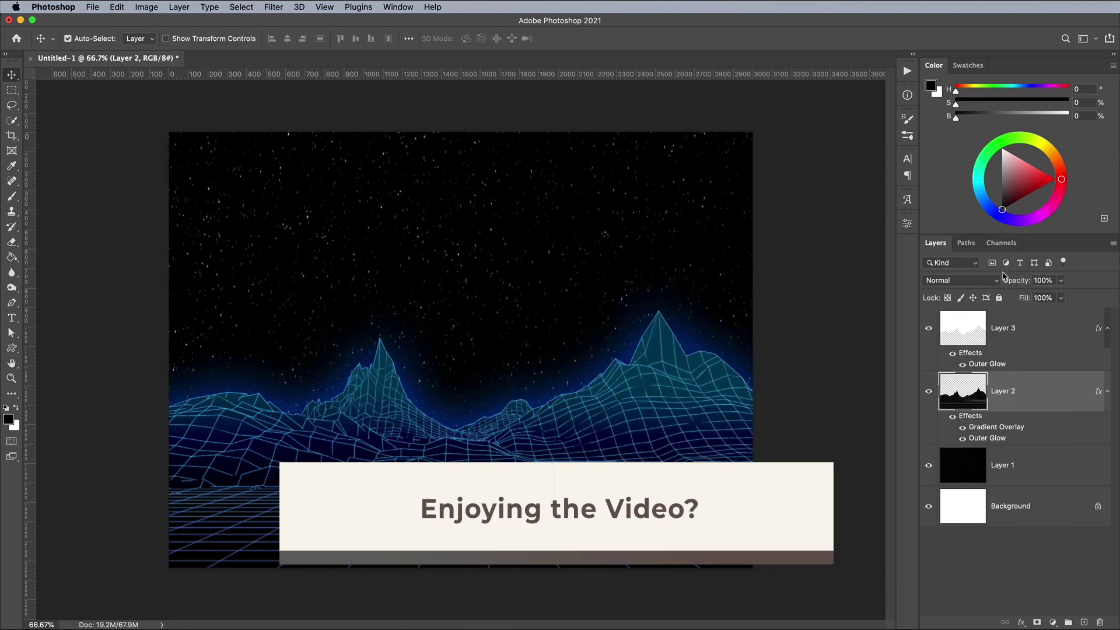
# Add a Gradient fill above Layer 1 with fully opaque stops #009dab and #472468.
pyautogui.click(1032, 465)
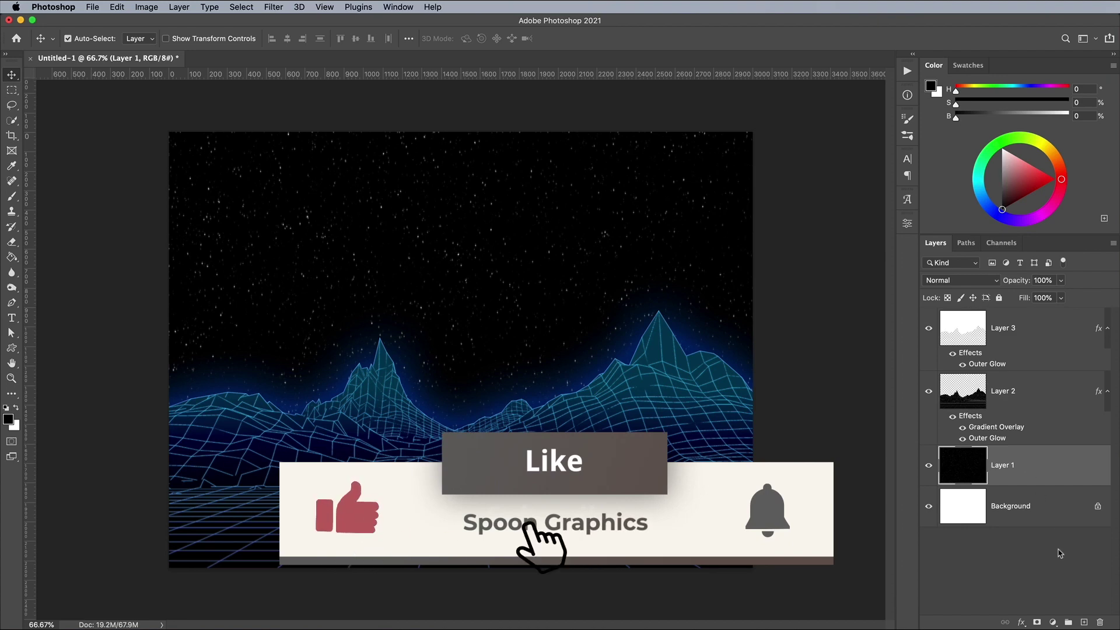
pyautogui.click(1053, 622)
pyautogui.click(1027, 374)
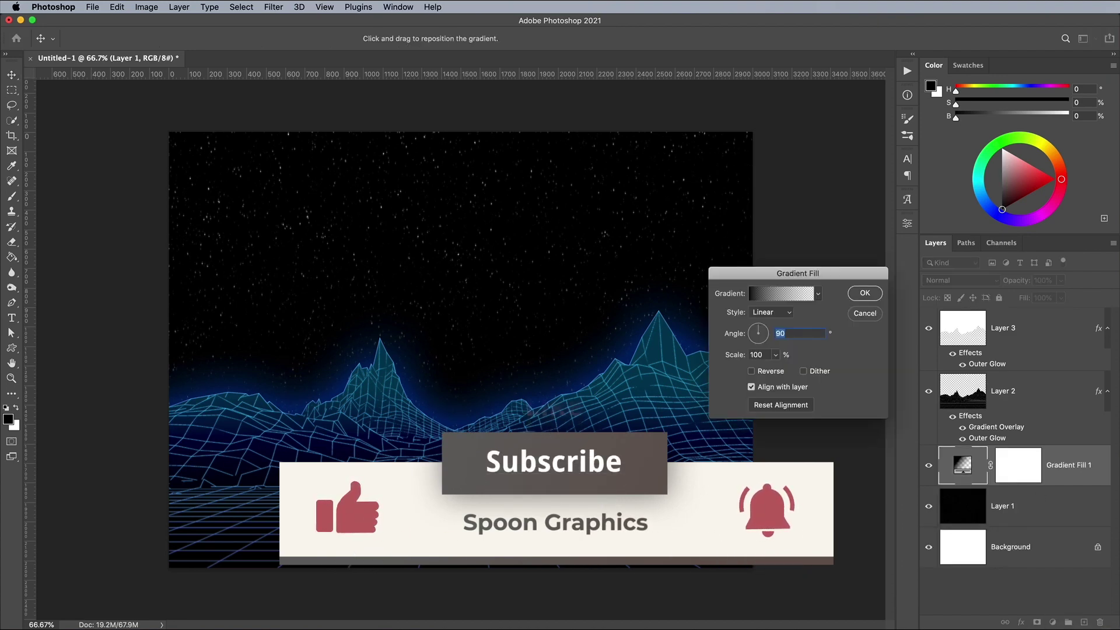
pyautogui.click(782, 293)
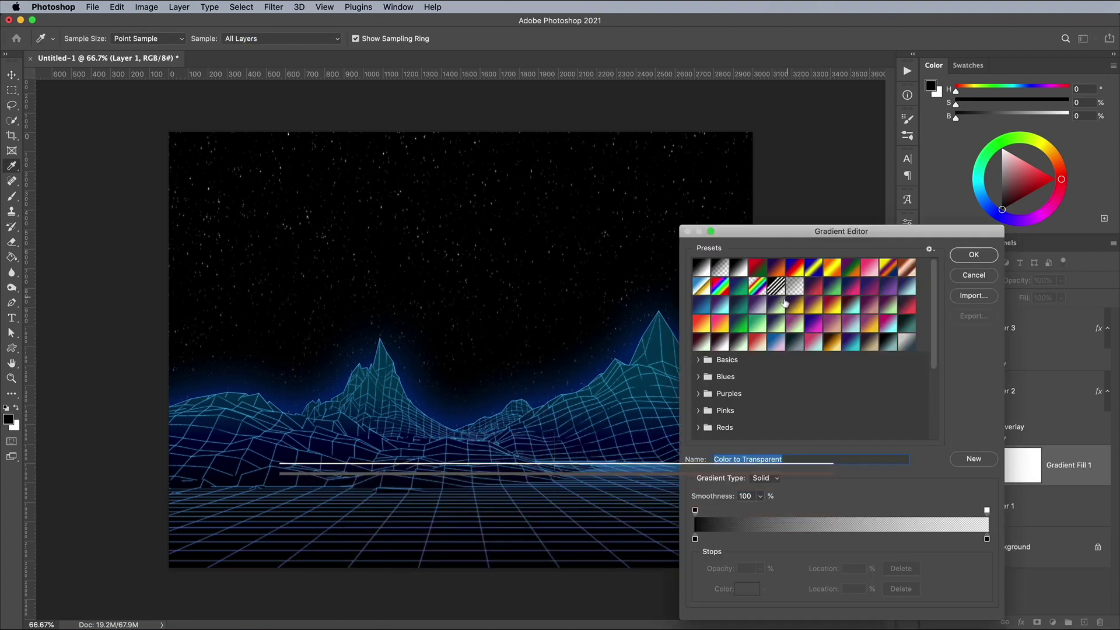
pyautogui.doubleClick(695, 539)
pyautogui.write('009dab')
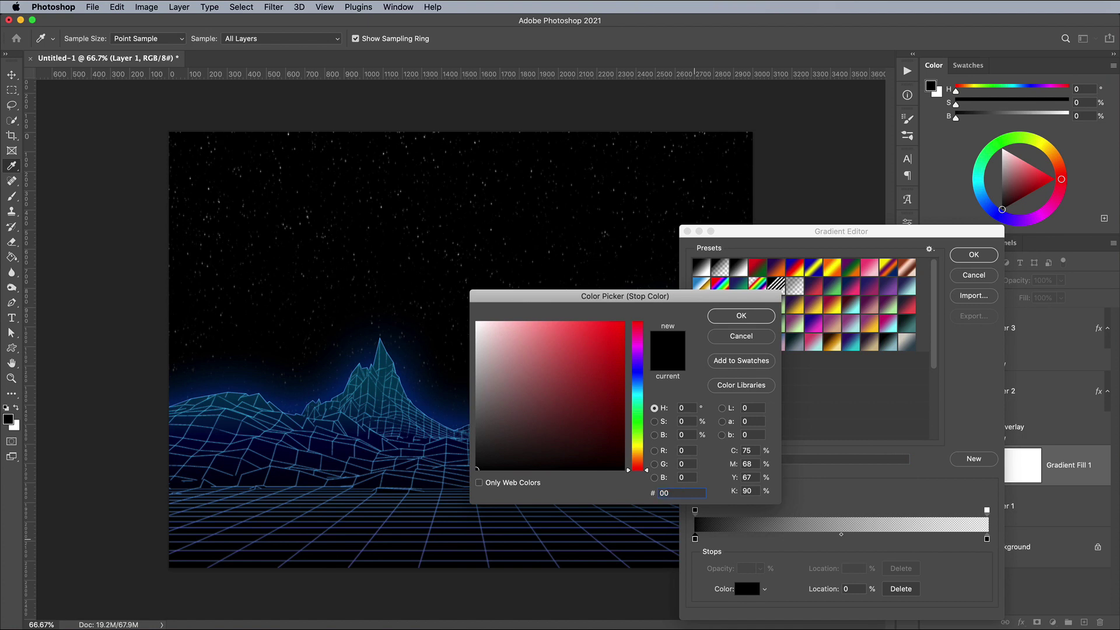
pyautogui.click(740, 316)
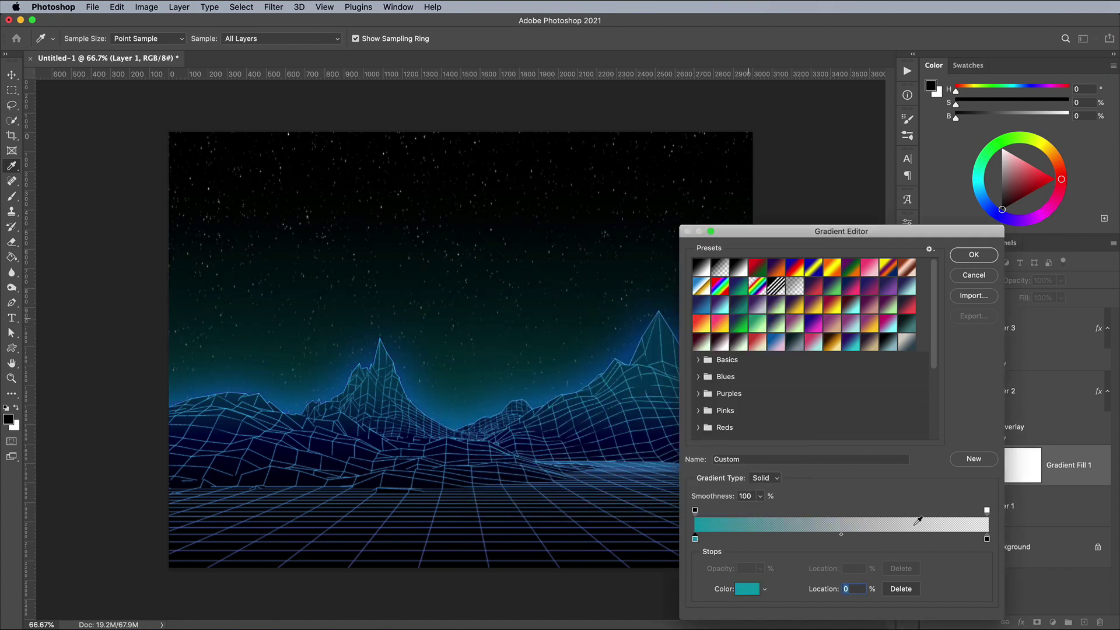
pyautogui.doubleClick(986, 538)
pyautogui.write('472468')
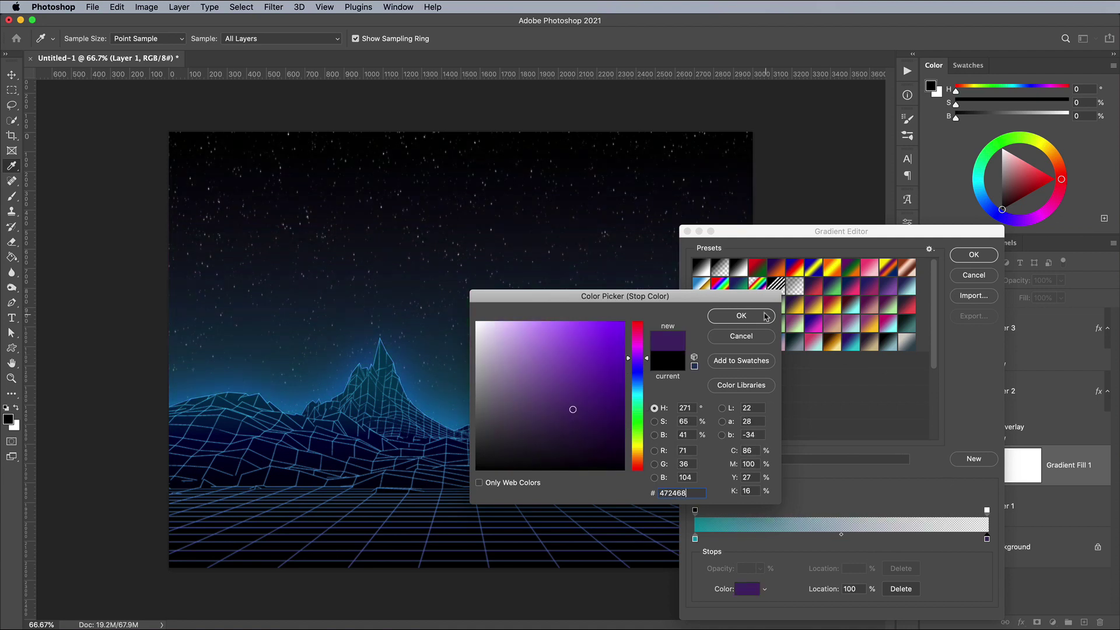
pyautogui.click(765, 316)
pyautogui.click(986, 509)
pyautogui.click(760, 568)
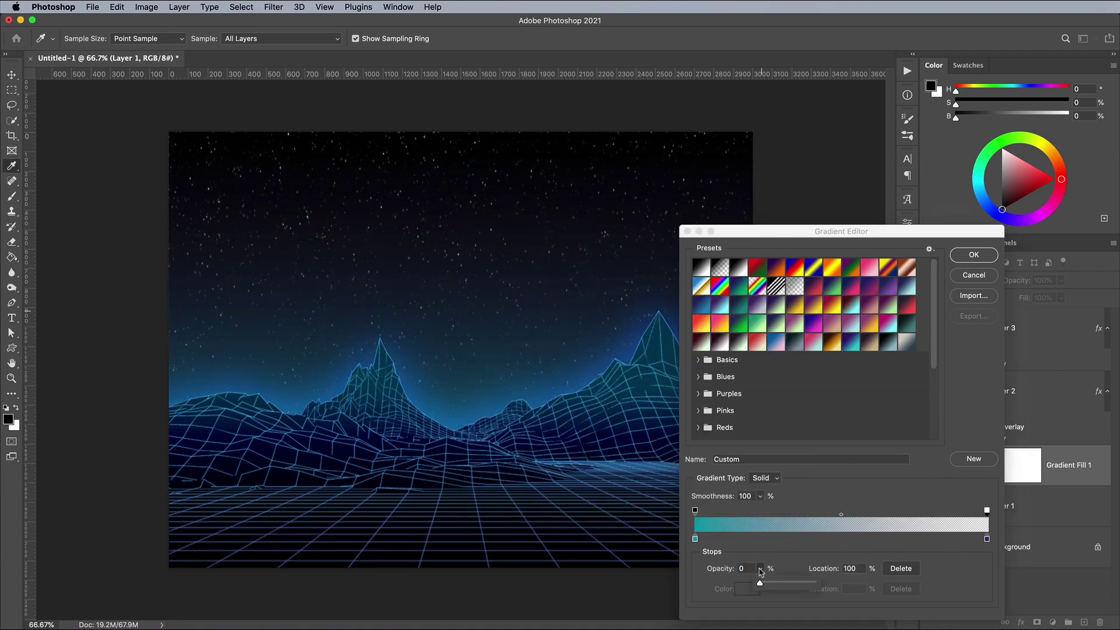
pyautogui.moveTo(757, 583); pyautogui.dragTo(813, 583)
pyautogui.click(979, 259)
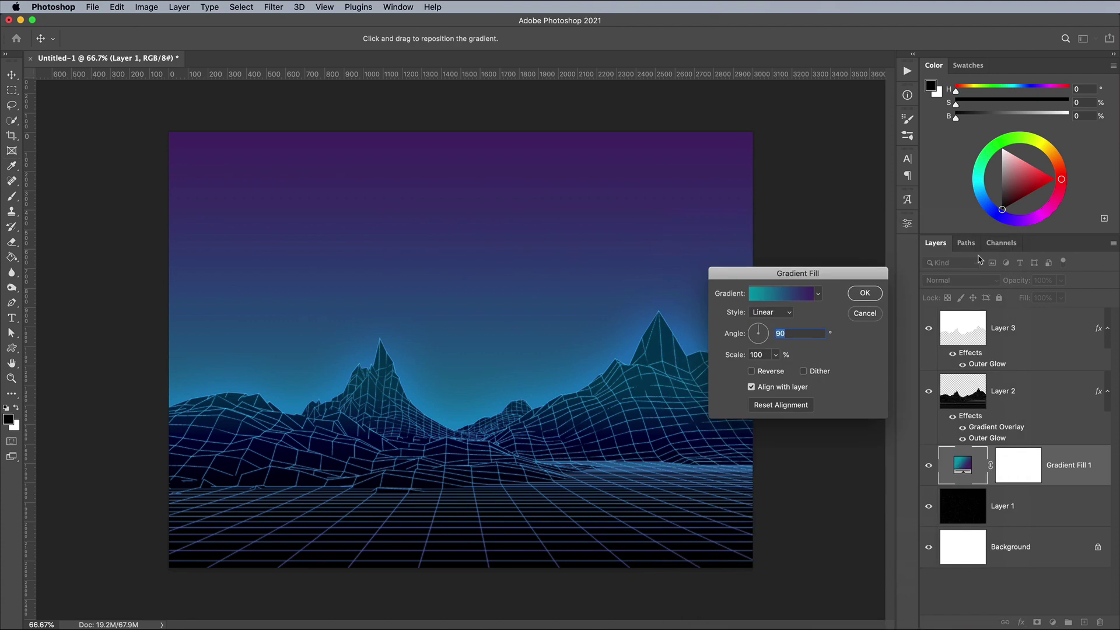
# Confirm the gradient fill layer and set its blend mode to Hard Light.
pyautogui.click(868, 294)
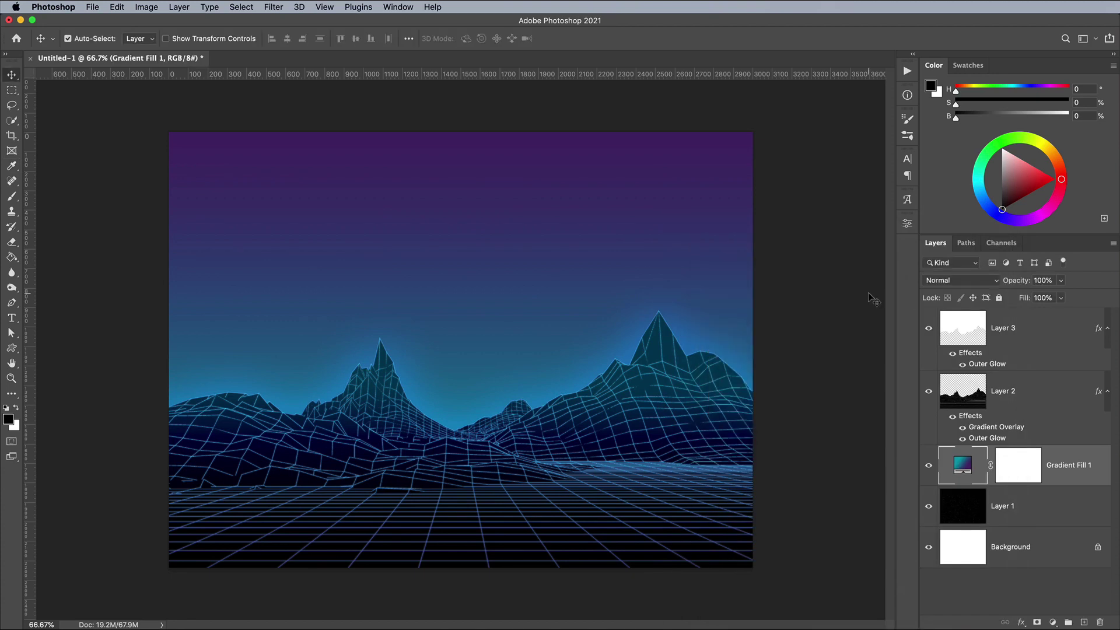
pyautogui.click(962, 280)
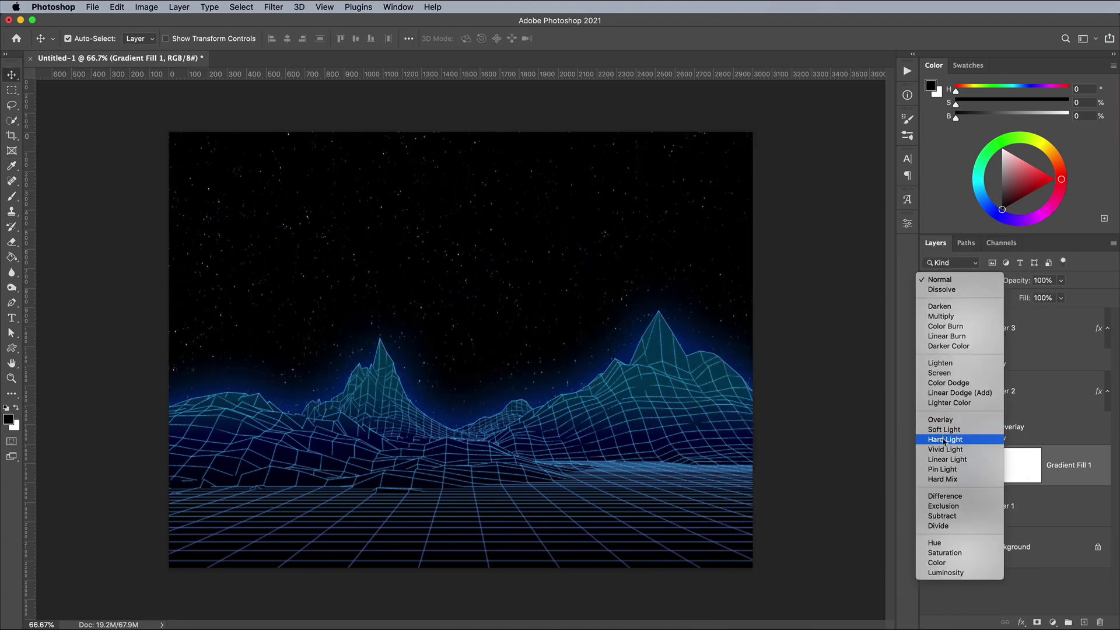
pyautogui.click(946, 440)
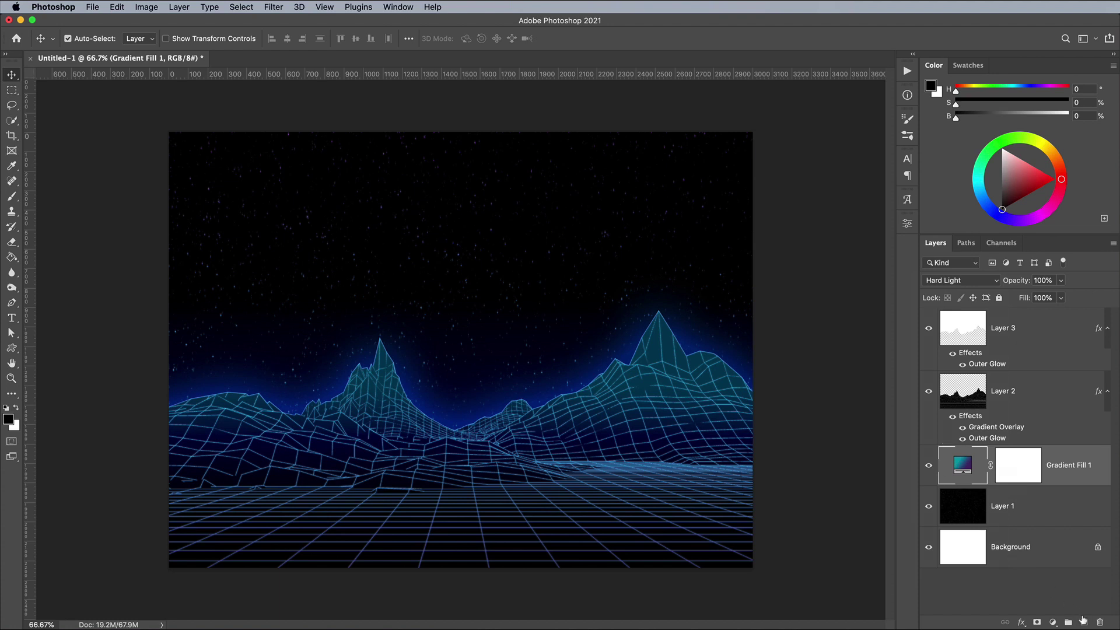
# Draw a large circular selection over the mountains on a new Layer 4.
pyautogui.click(1084, 622)
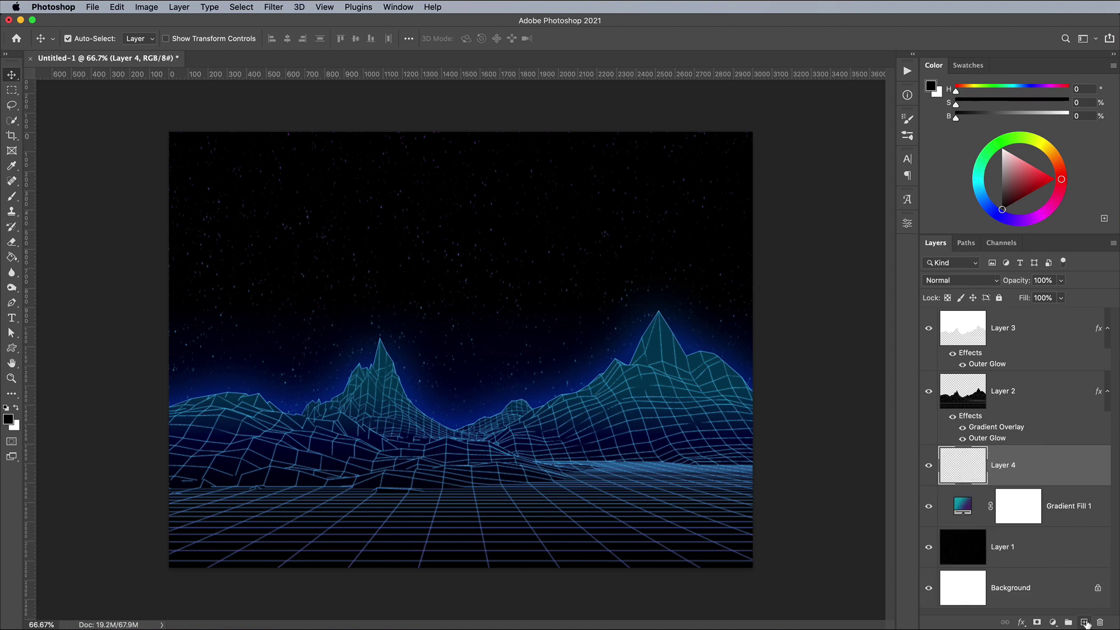
pyautogui.click(12, 91)
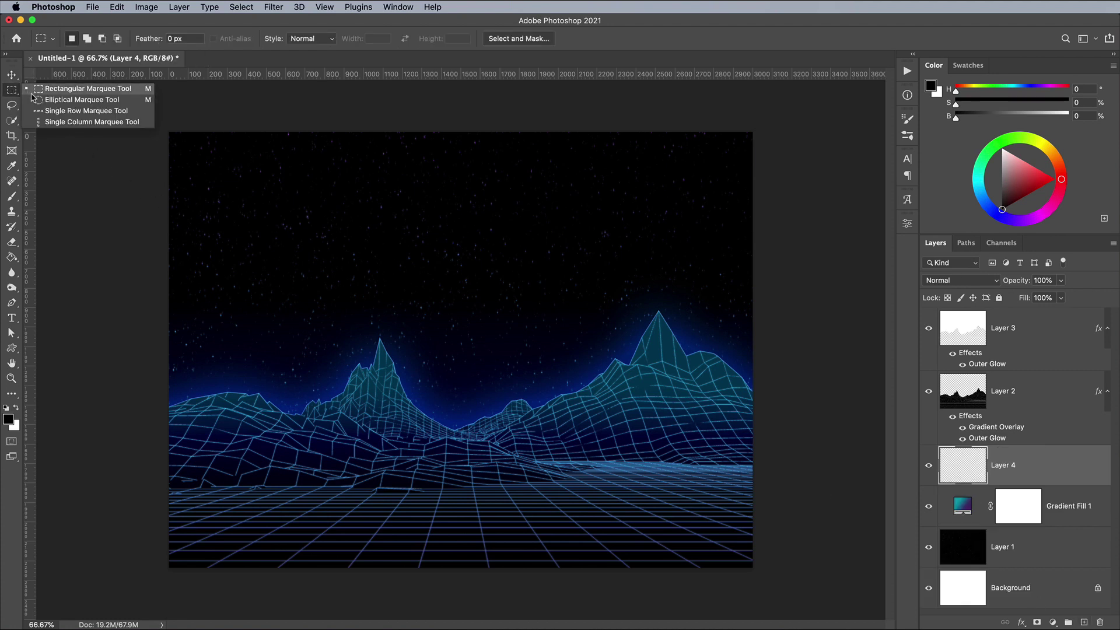
pyautogui.click(82, 100)
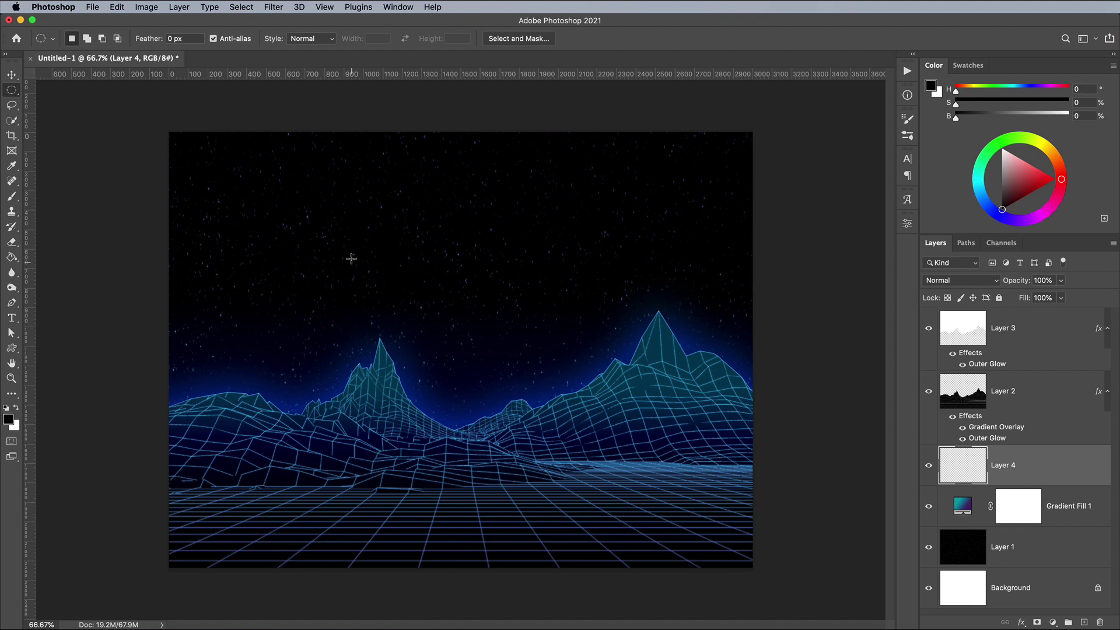
pyautogui.moveTo(351, 257); pyautogui.dragTo(667, 526)
pyautogui.moveTo(532, 452); pyautogui.dragTo(508, 421)
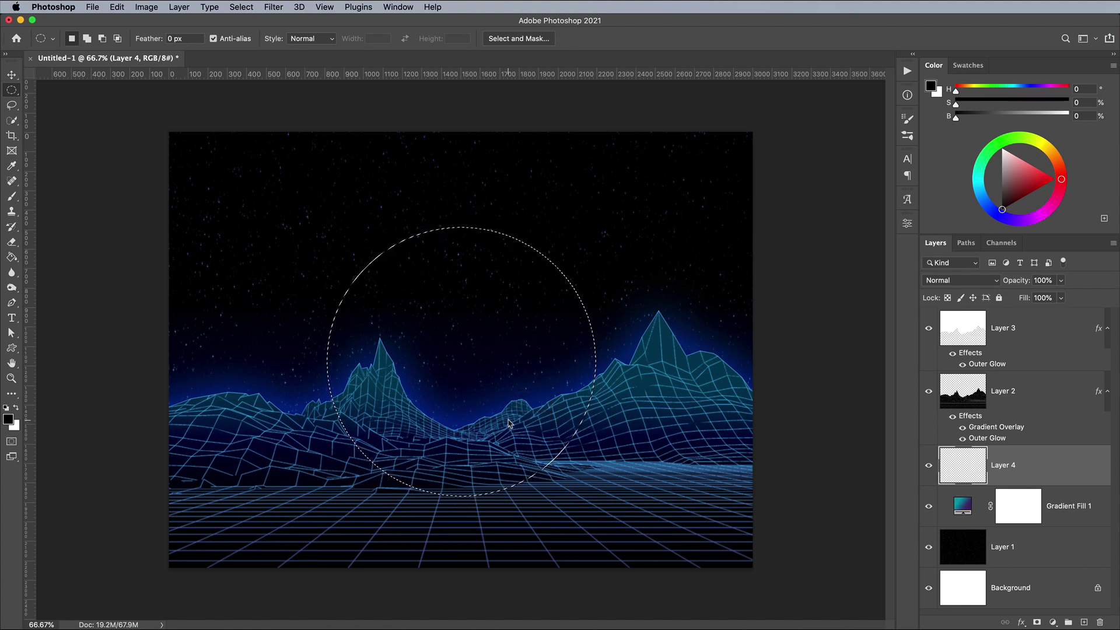
# Fill the circle with pink #d72a57 to form the sun.
pyautogui.click(8, 419)
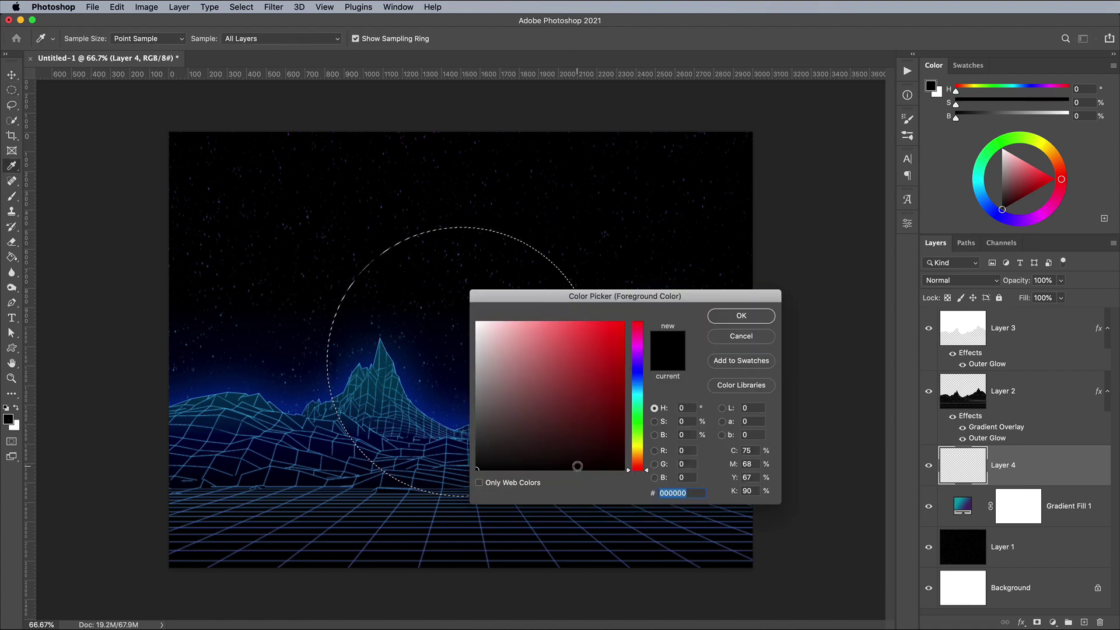
pyautogui.write('d72a57')
pyautogui.press('Return')
pyautogui.hotkey('alt', 'BackSpace')
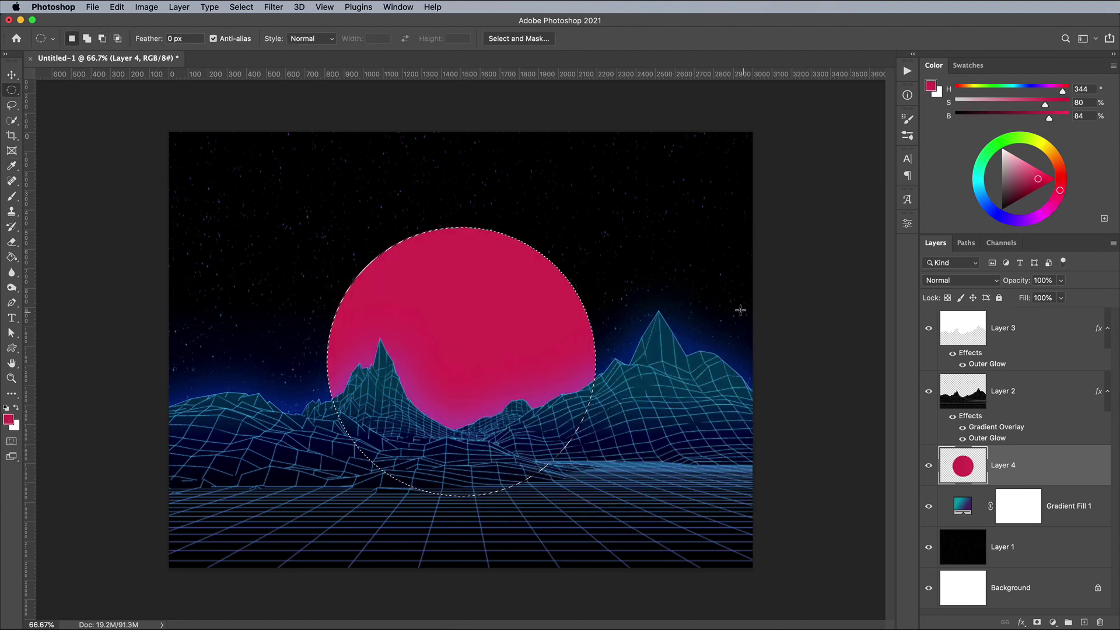
pyautogui.click(240, 7)
# Deselect, then give the sun a black-to-white Gradient Overlay in Overlay mode.
pyautogui.click(252, 33)
pyautogui.doubleClick(1036, 475)
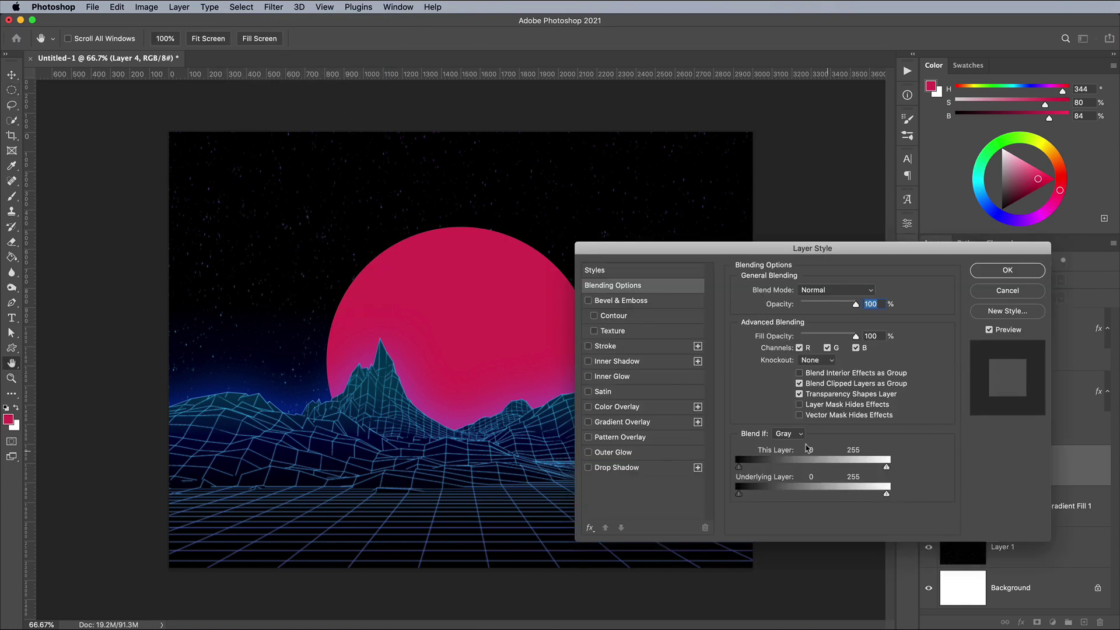
pyautogui.click(636, 424)
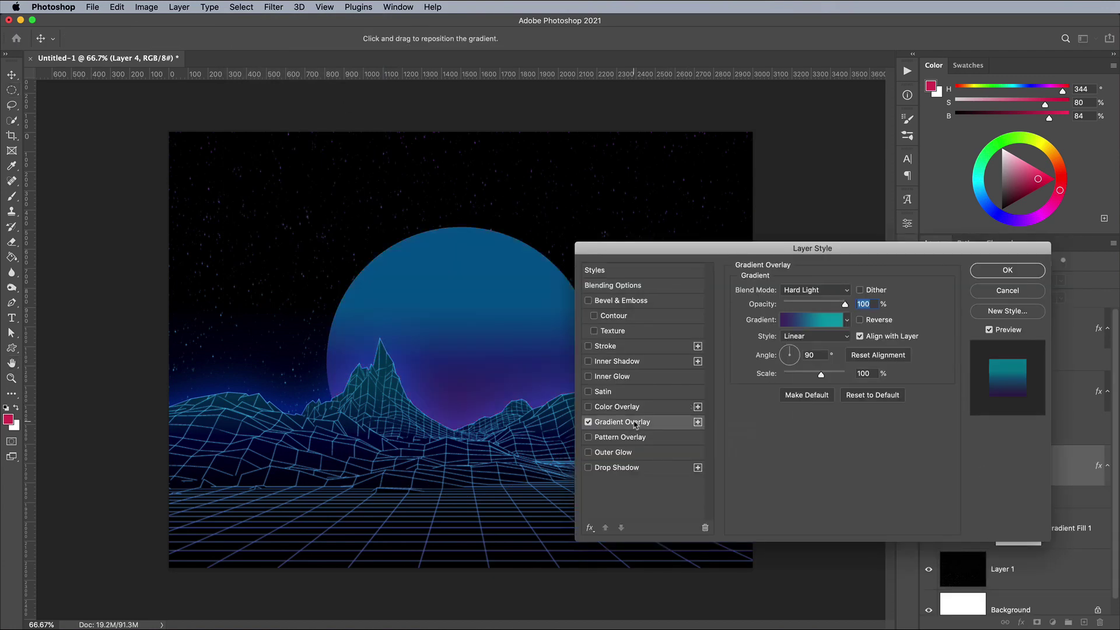
pyautogui.click(807, 325)
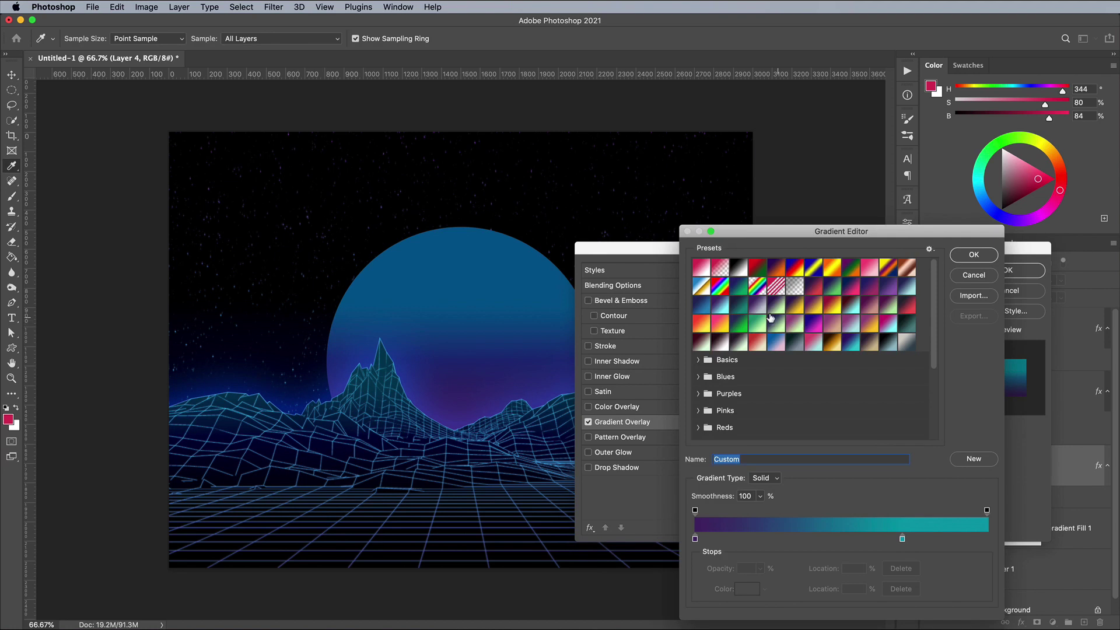
pyautogui.click(738, 269)
pyautogui.click(971, 256)
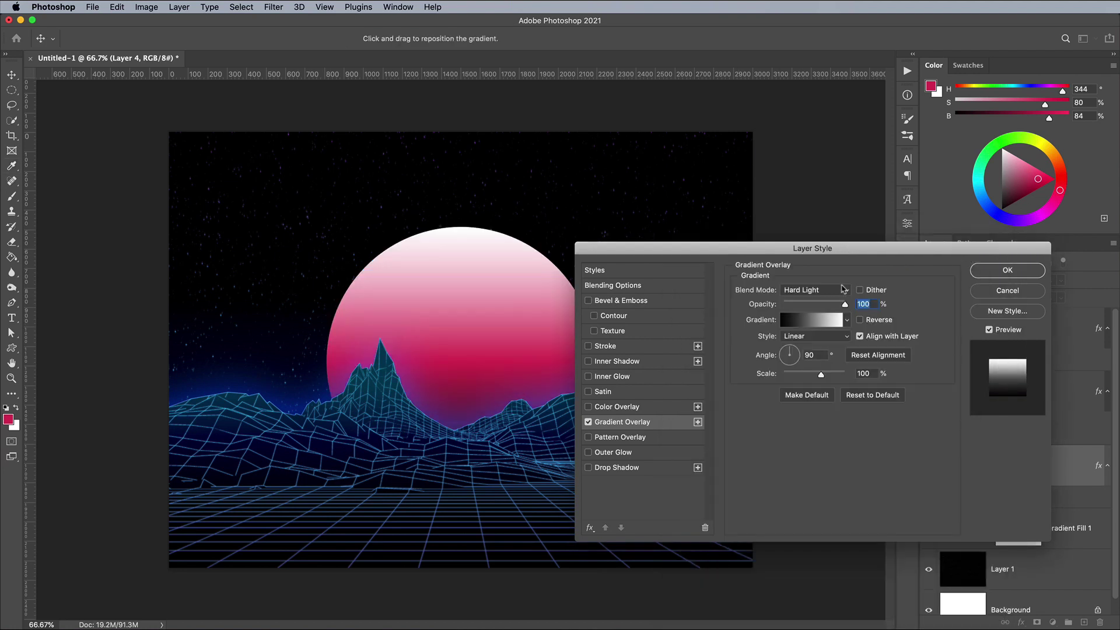
pyautogui.click(828, 290)
pyautogui.click(827, 270)
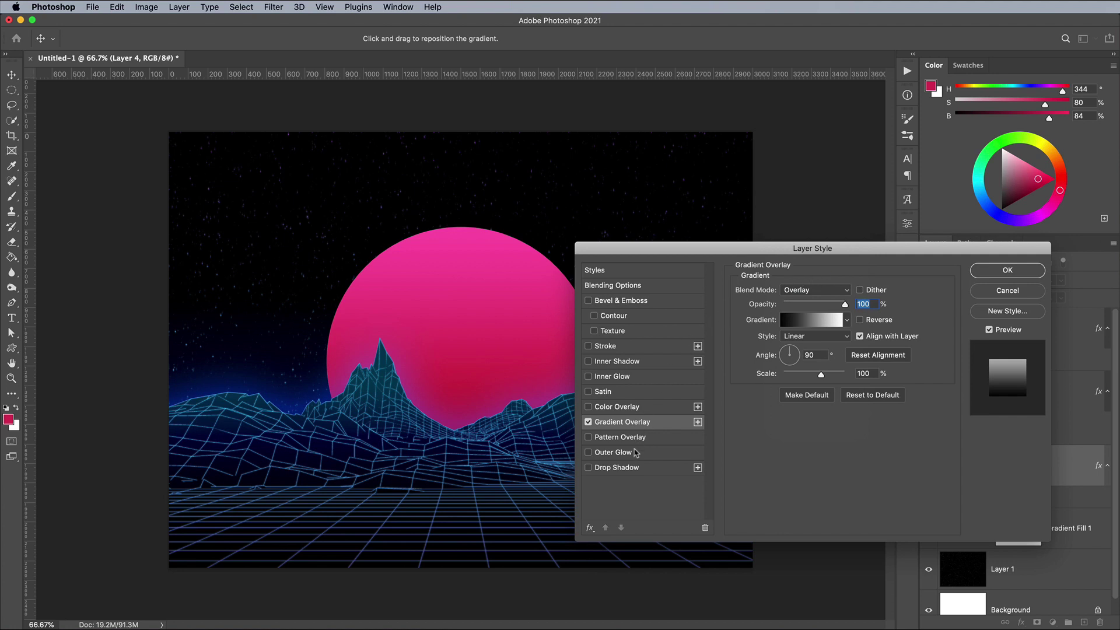
# Add a pink Screen outer glow at 100% opacity to the sun, plus an inner glow.
pyautogui.click(635, 452)
pyautogui.click(828, 291)
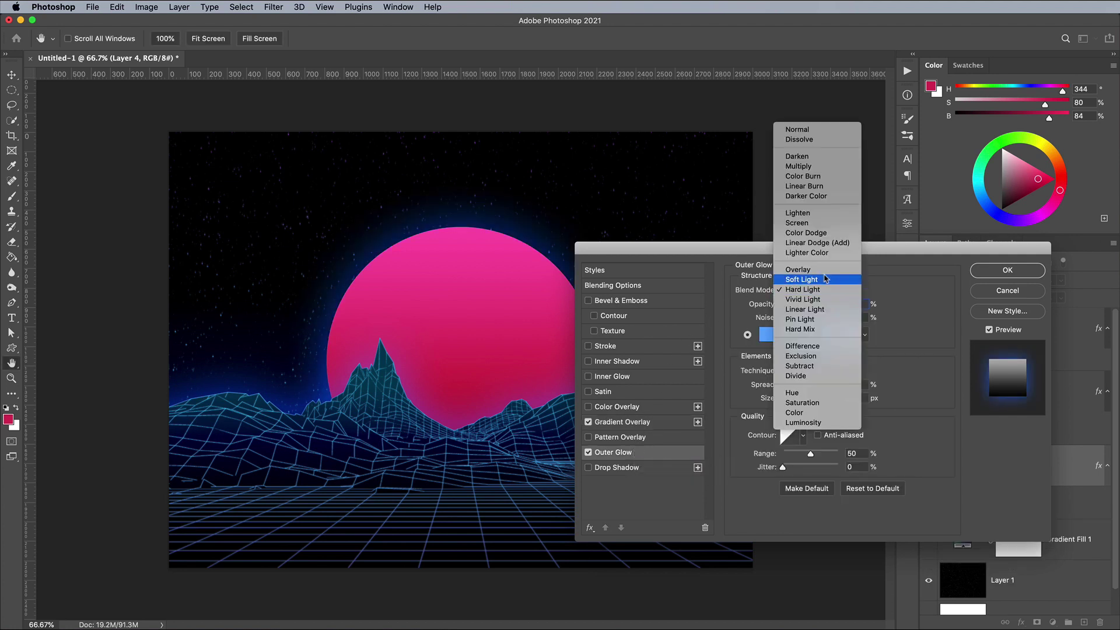
pyautogui.click(810, 223)
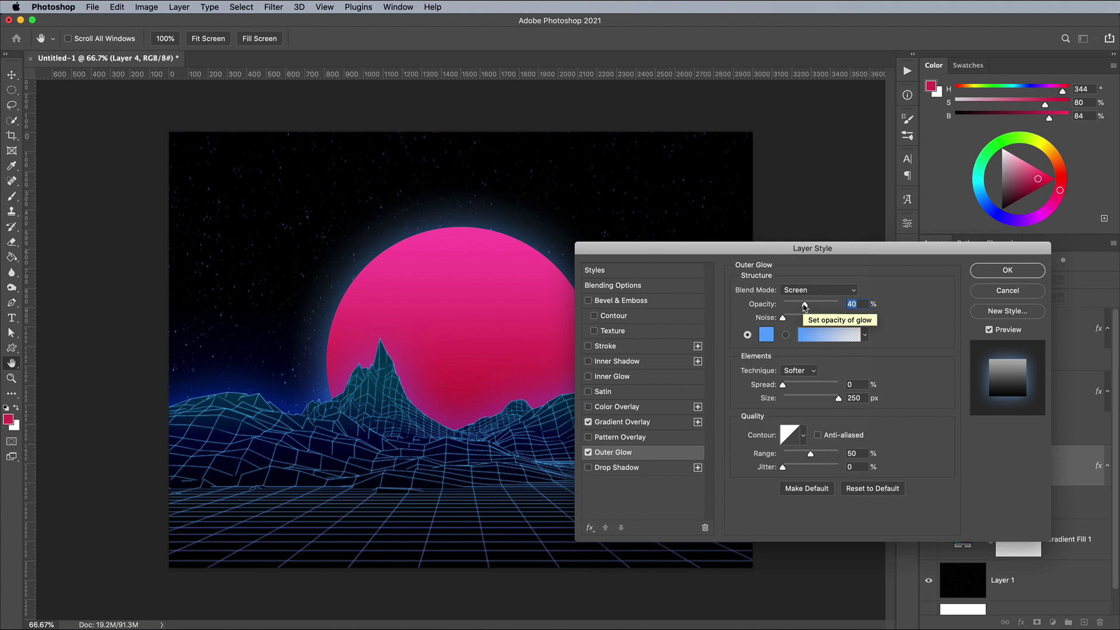
pyautogui.moveTo(804, 304); pyautogui.dragTo(840, 304)
pyautogui.click(767, 334)
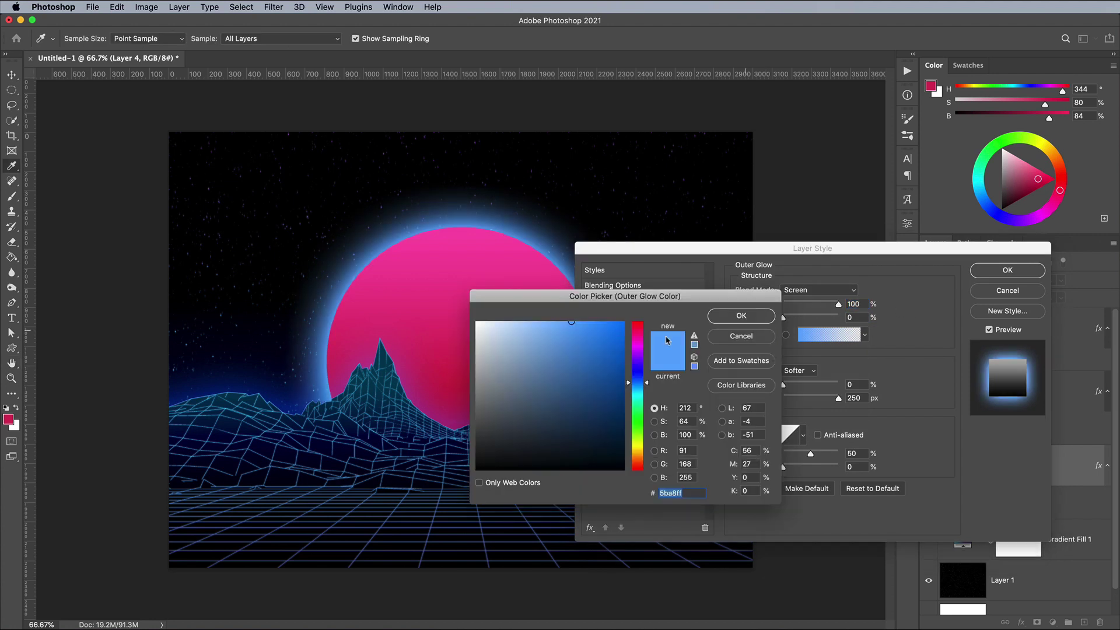
pyautogui.click(8, 419)
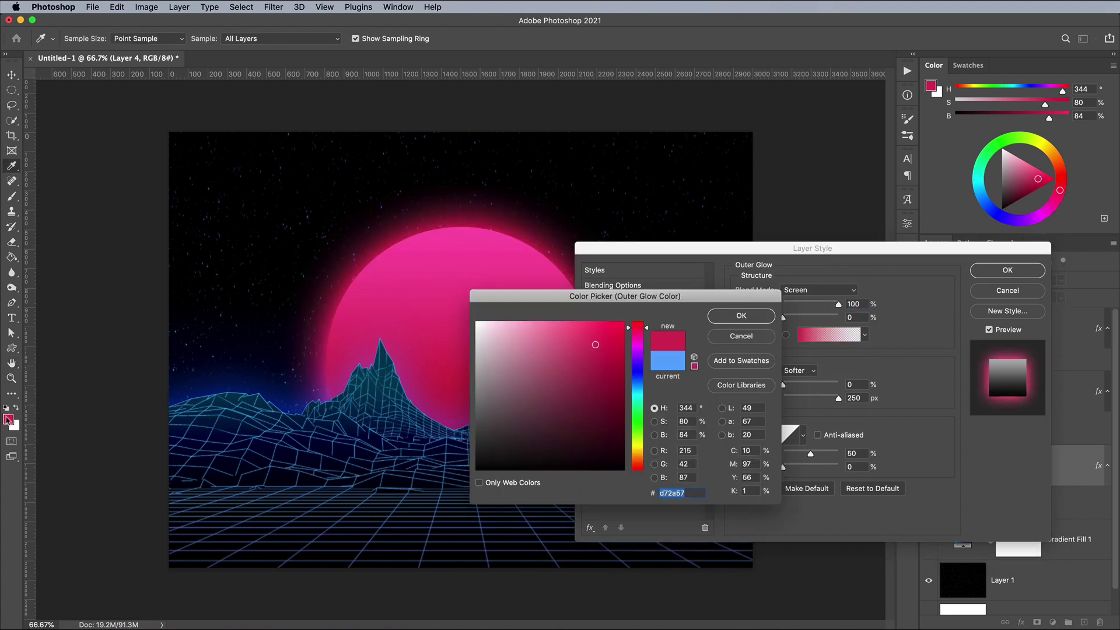
pyautogui.click(719, 320)
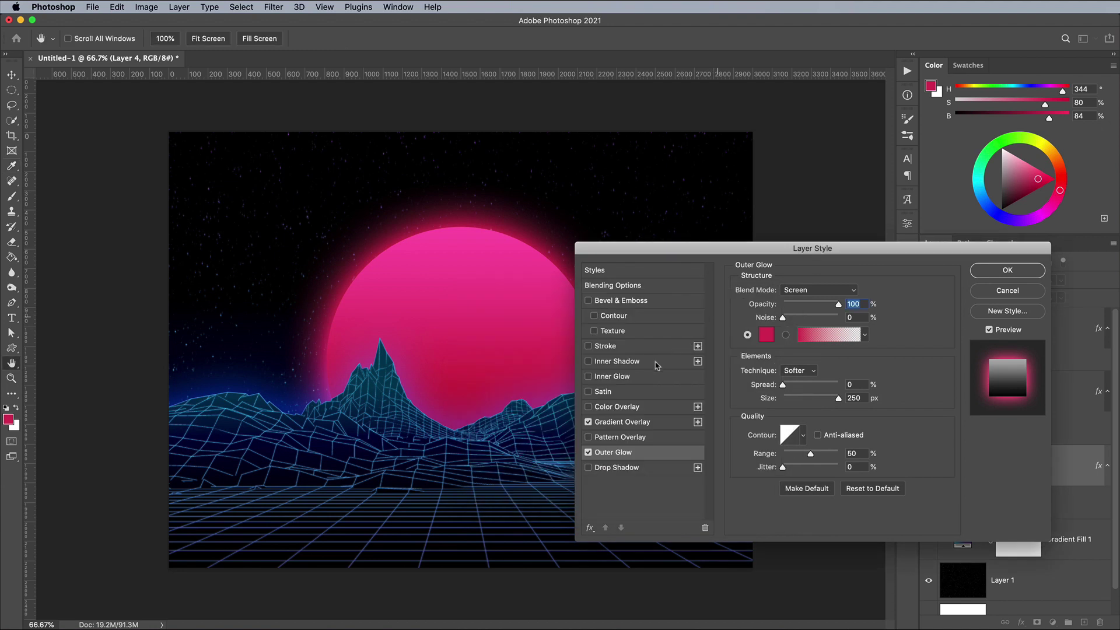
pyautogui.click(624, 377)
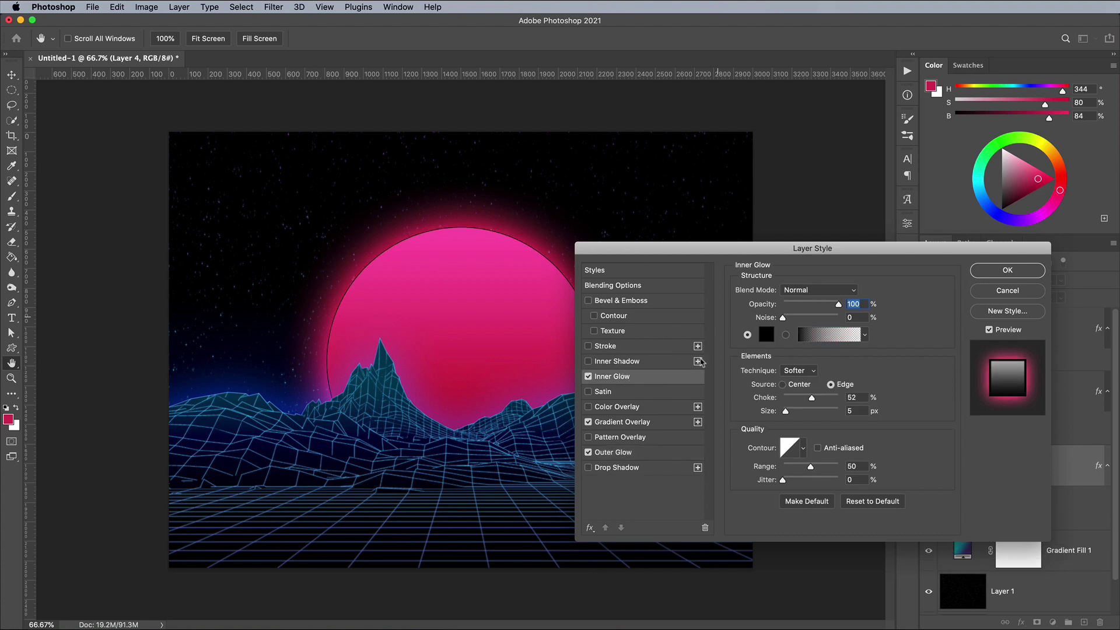
# Give the sun a #ffdc18 Overlay inner glow with choke 0, size 250 px and 40% opacity.
pyautogui.click(766, 336)
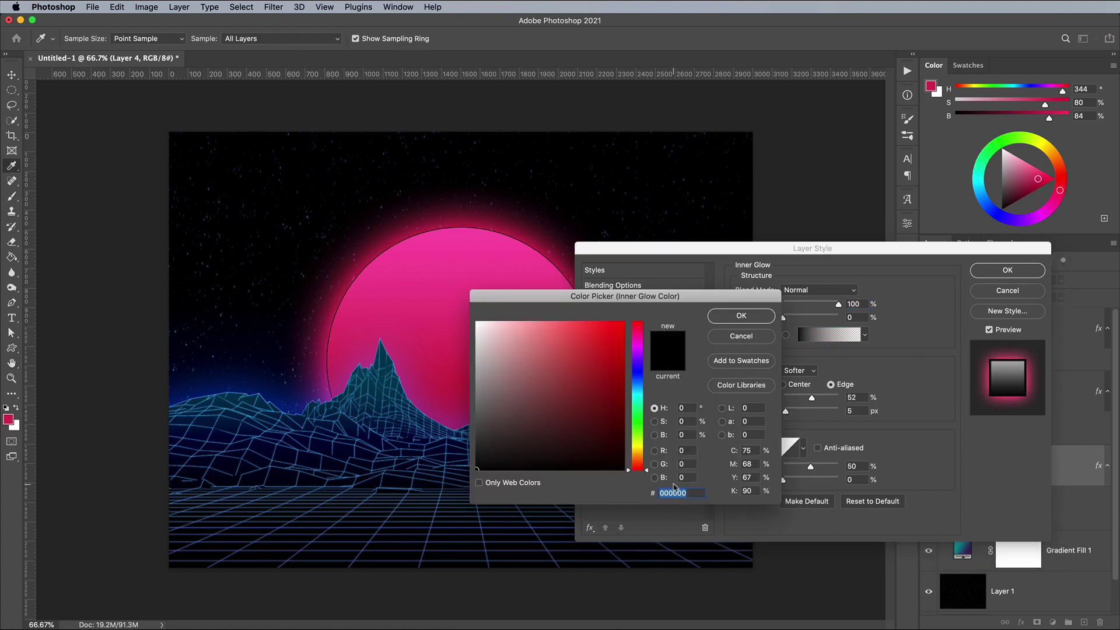
pyautogui.write('ffdc18')
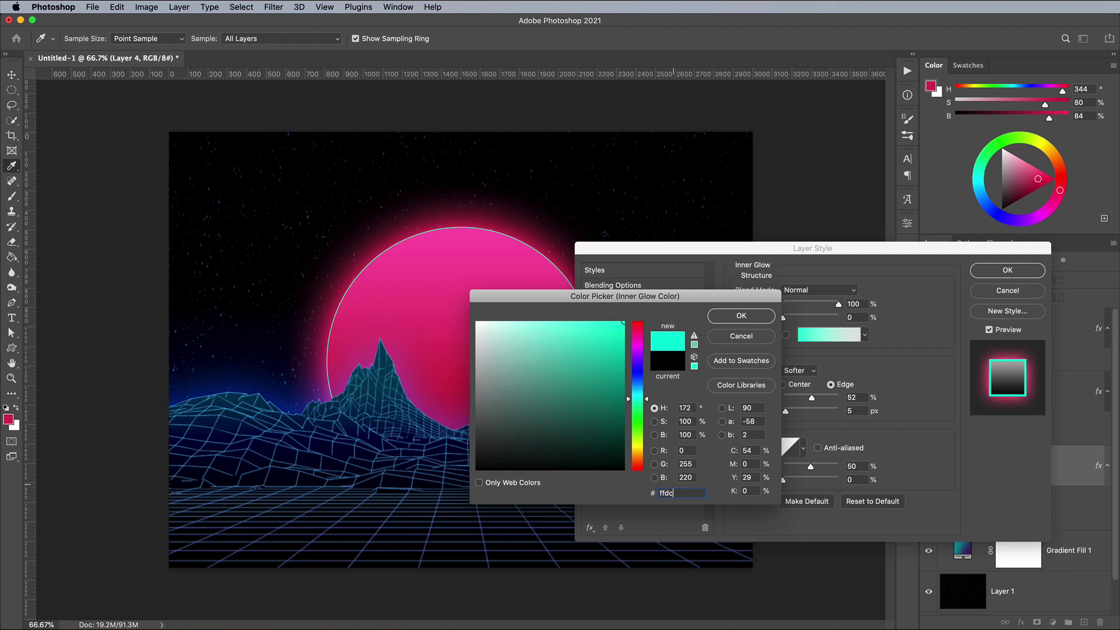
pyautogui.click(734, 319)
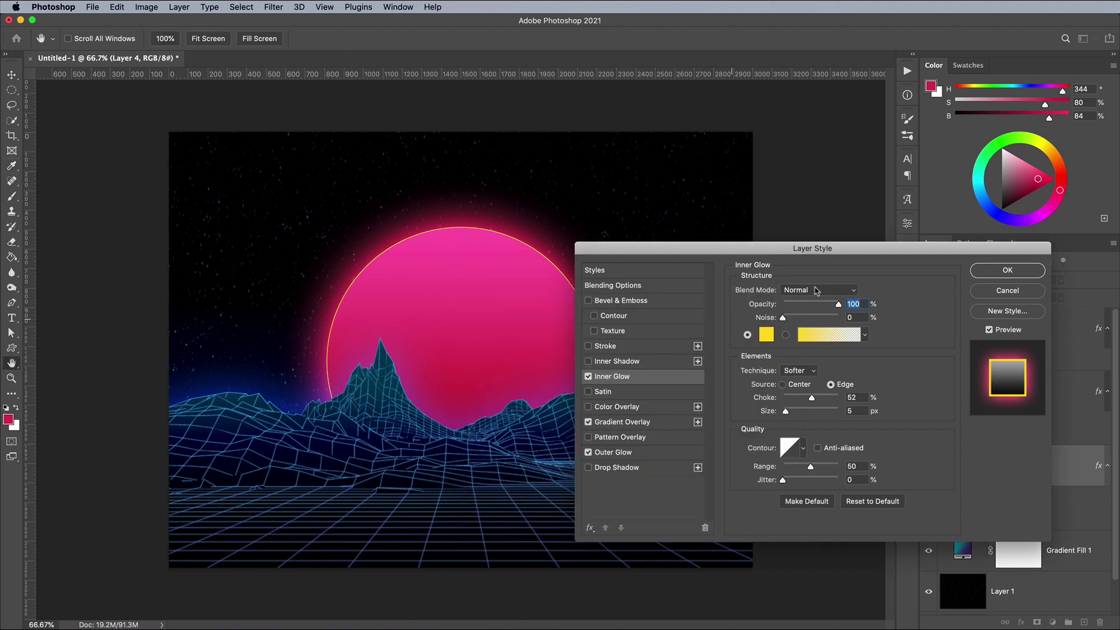
pyautogui.click(816, 290)
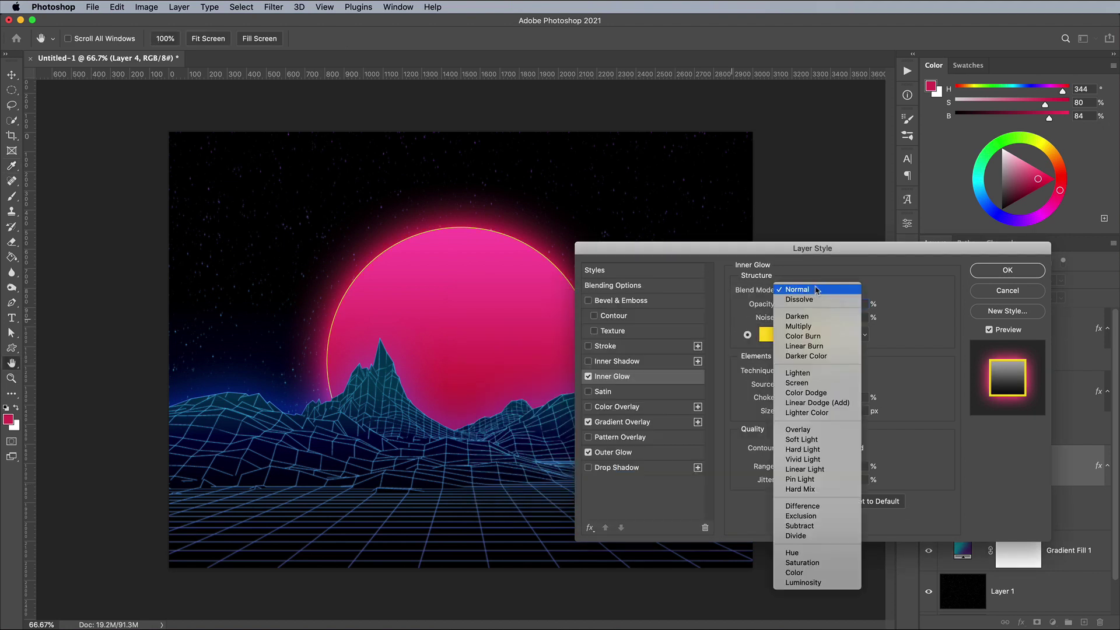
pyautogui.click(805, 430)
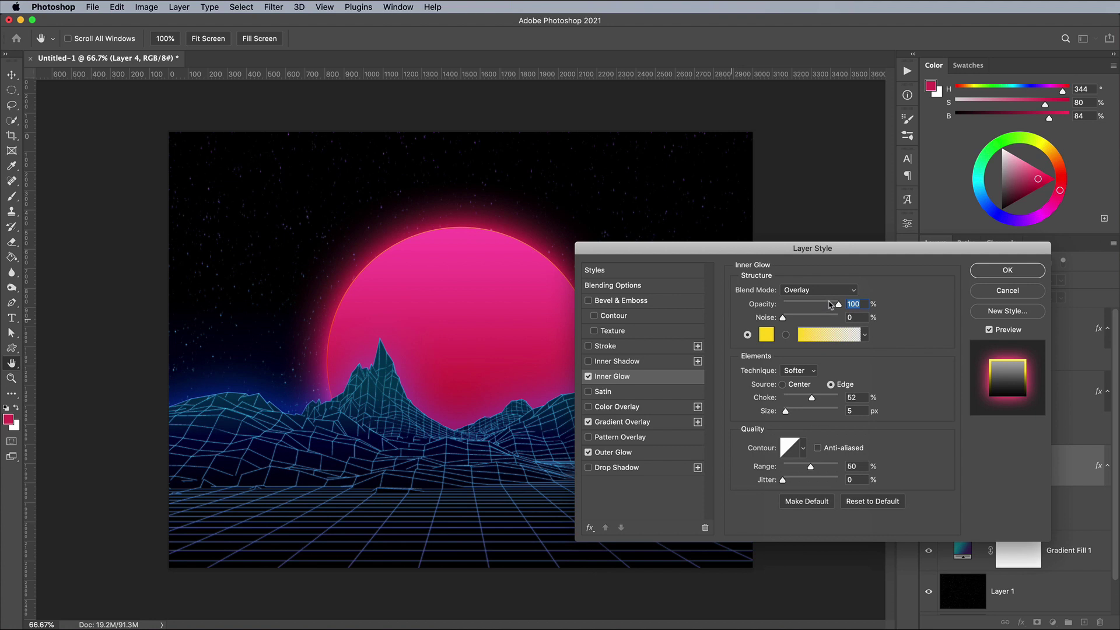
pyautogui.moveTo(811, 398); pyautogui.dragTo(839, 411)
pyautogui.click(862, 410)
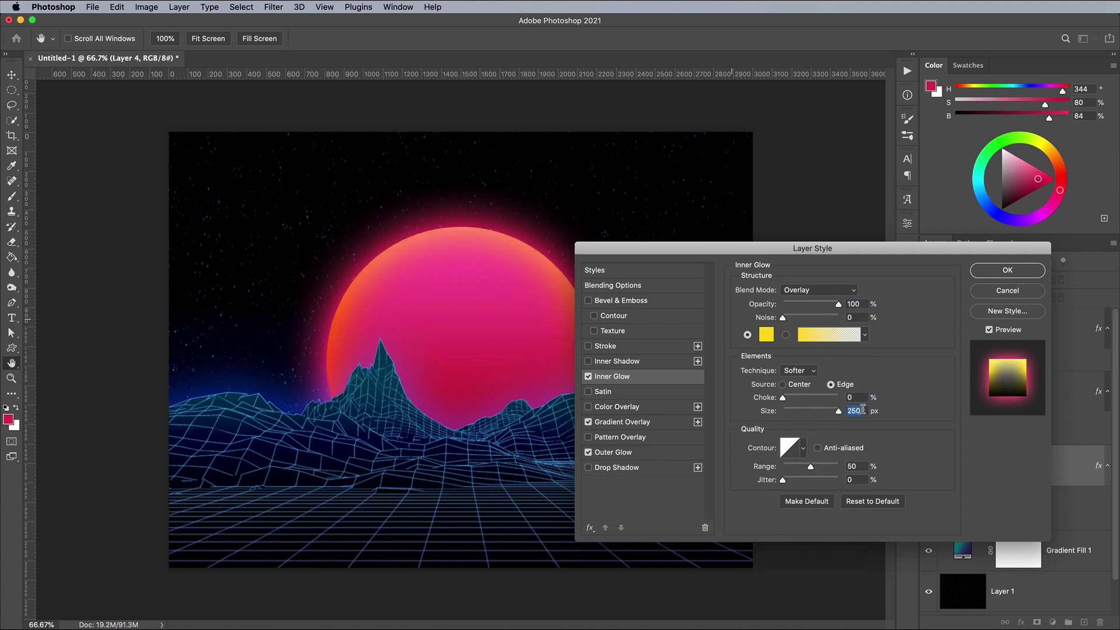
pyautogui.moveTo(838, 307); pyautogui.dragTo(805, 305)
pyautogui.click(987, 270)
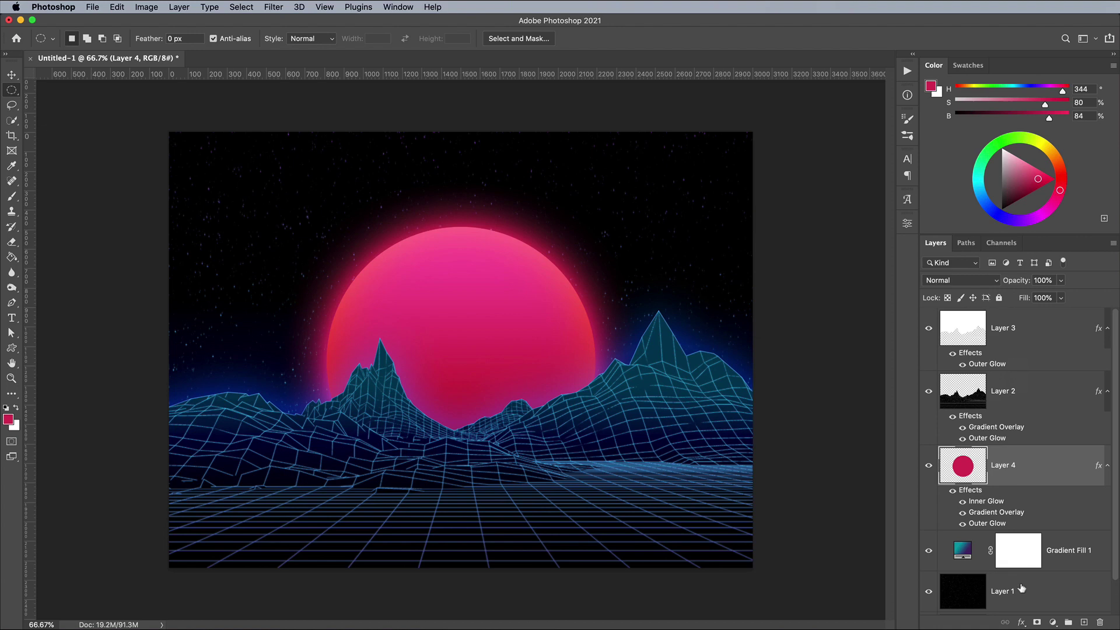
# Add a layer mask to Layer 4 and switch to the Rectangular Marquee at 100% zoom.
pyautogui.click(1037, 622)
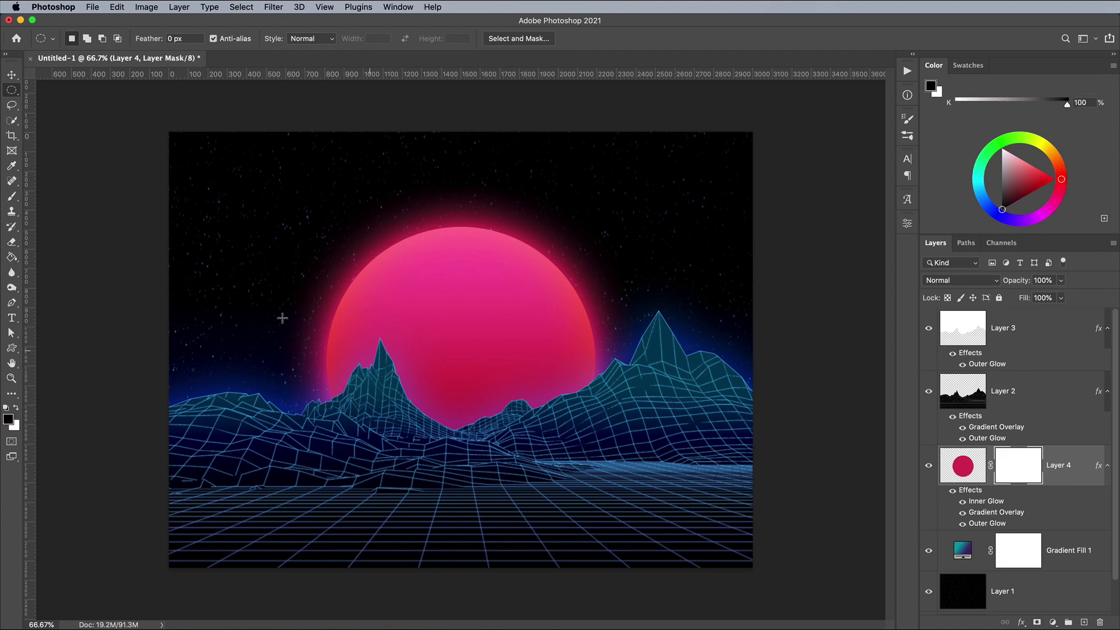
pyautogui.rightClick(11, 90)
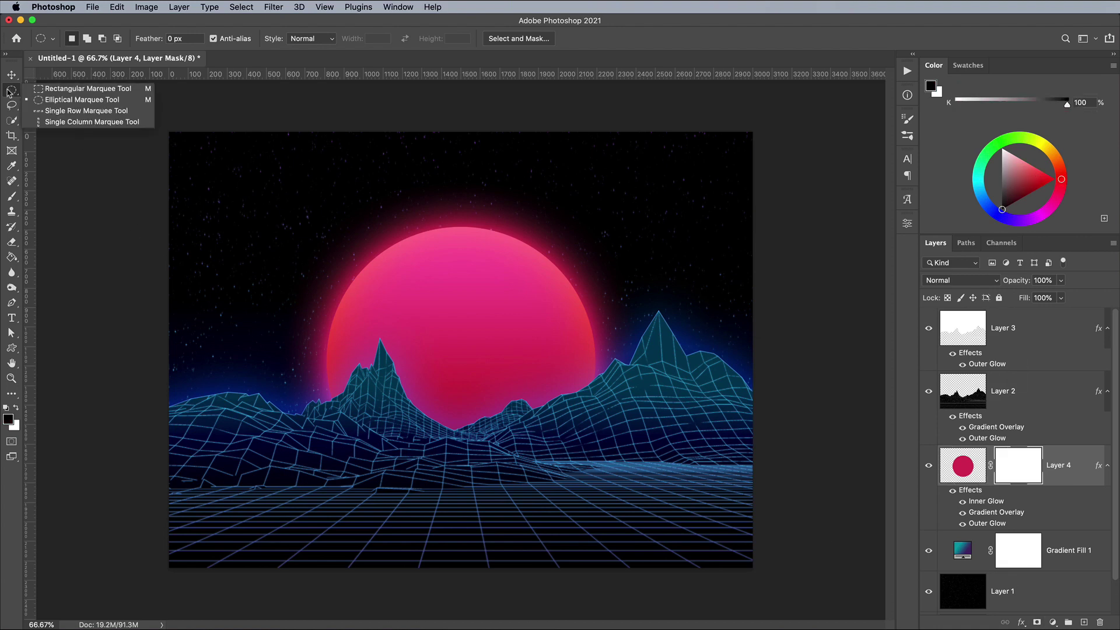
pyautogui.click(37, 91)
pyautogui.press('super+1')
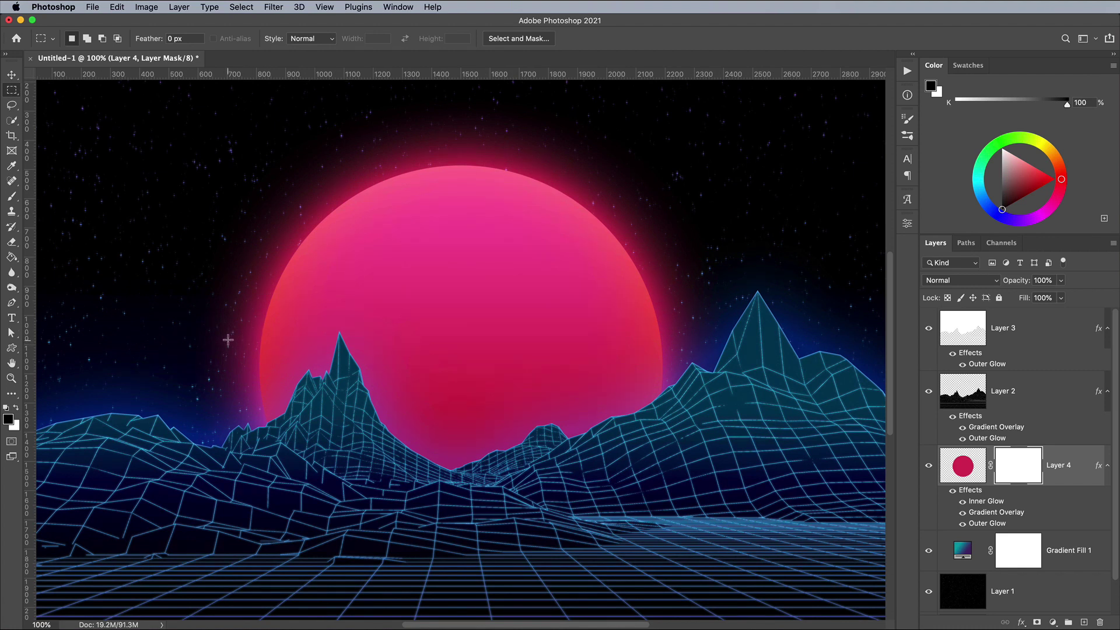
# Fill thin black strips on the mask, stepping downward through the sun's lower half.
pyautogui.moveTo(225, 340); pyautogui.dragTo(723, 346)
pyautogui.press('alt')
pyautogui.hotkey('alt', 'BackSpace')
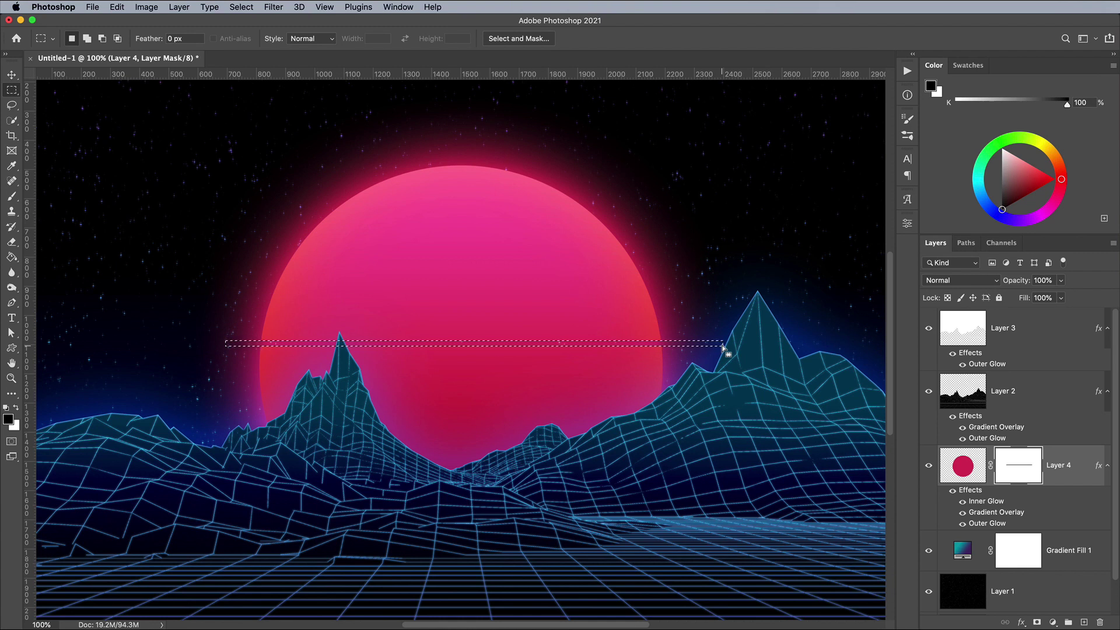
pyautogui.hotkey('shift', 'Down')
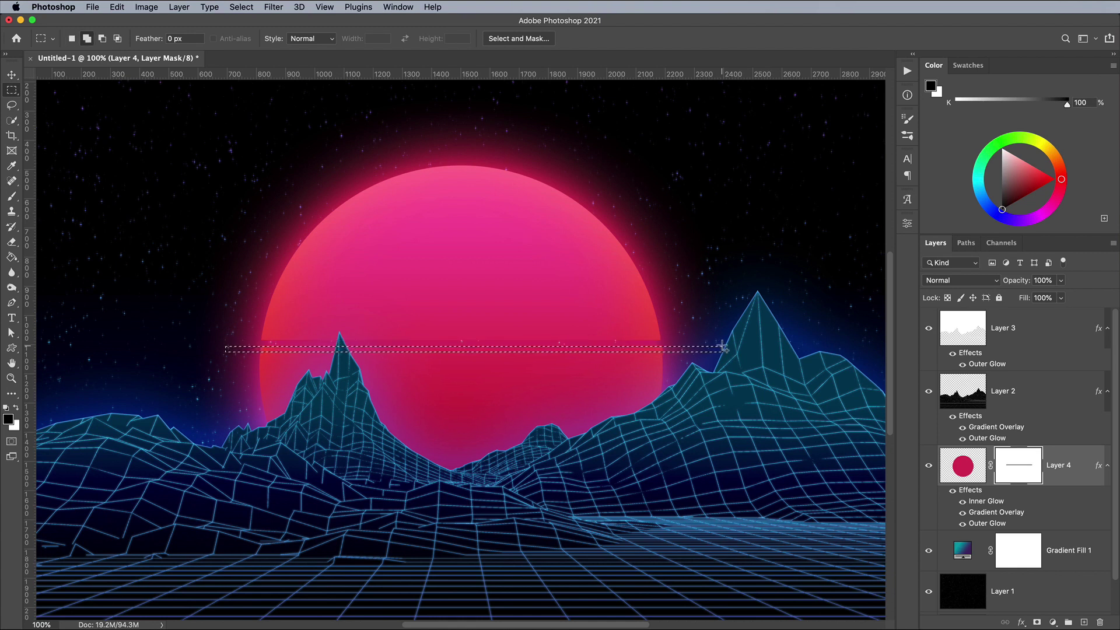
pyautogui.hotkey('shift', 'Down')
pyautogui.hotkey('shift', 'Down')
pyautogui.hotkey('shift', 'Down')
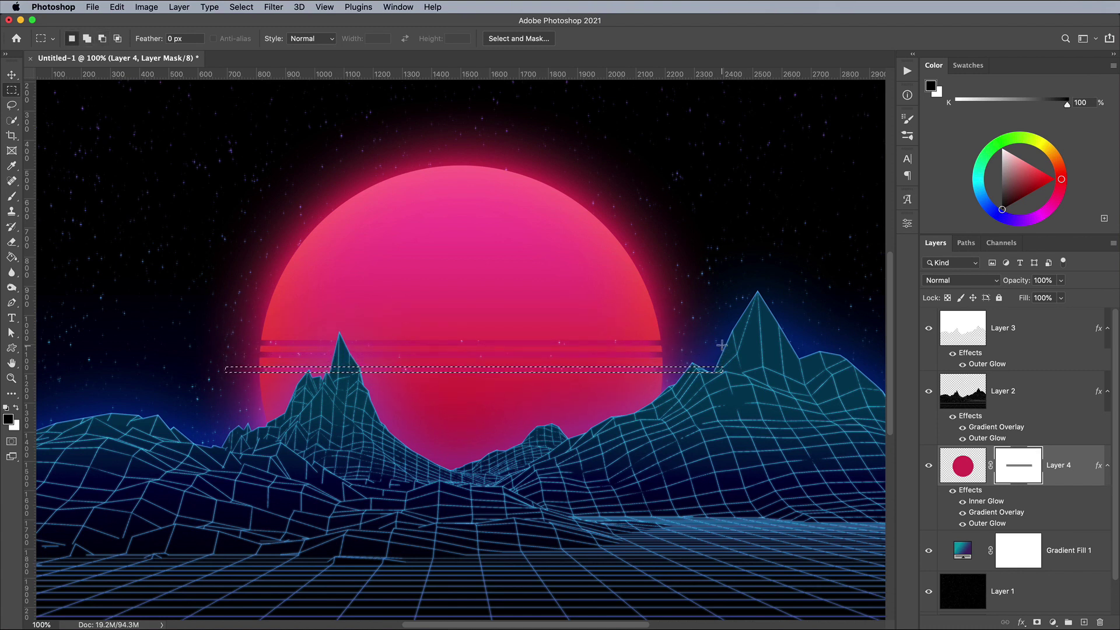
pyautogui.hotkey('shift', 'Down')
pyautogui.hotkey('shift', 'Down')
pyautogui.hotkey('shift', 'Down')
pyautogui.hotkey('shift', 'Down')
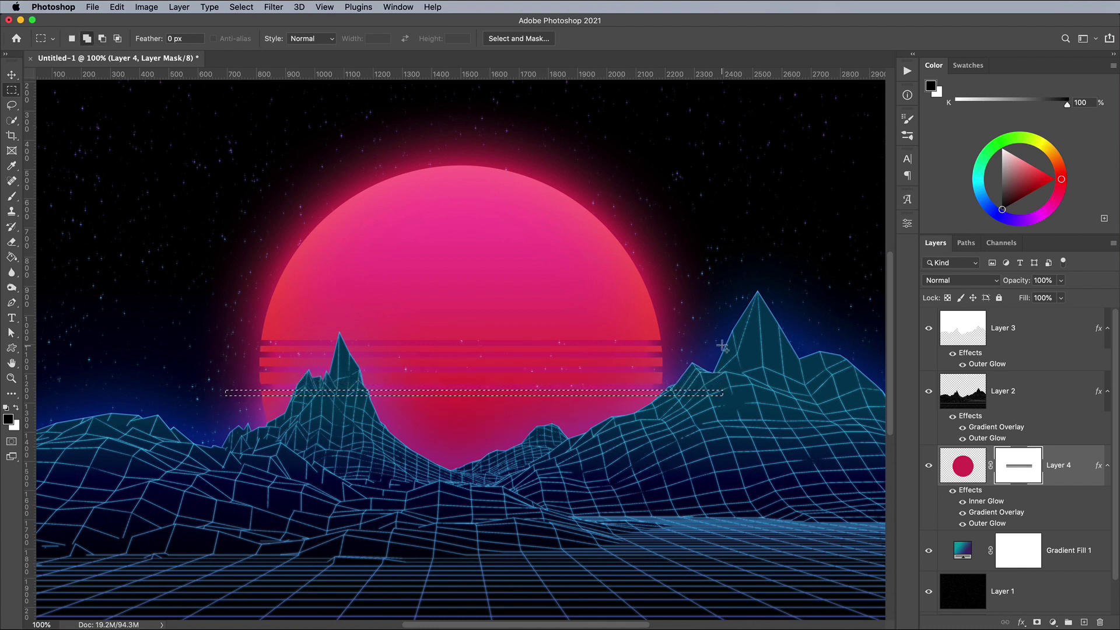
pyautogui.hotkey('alt', 'Delete')
pyautogui.hotkey('shift', 'Down')
pyautogui.hotkey('shift', 'Down')
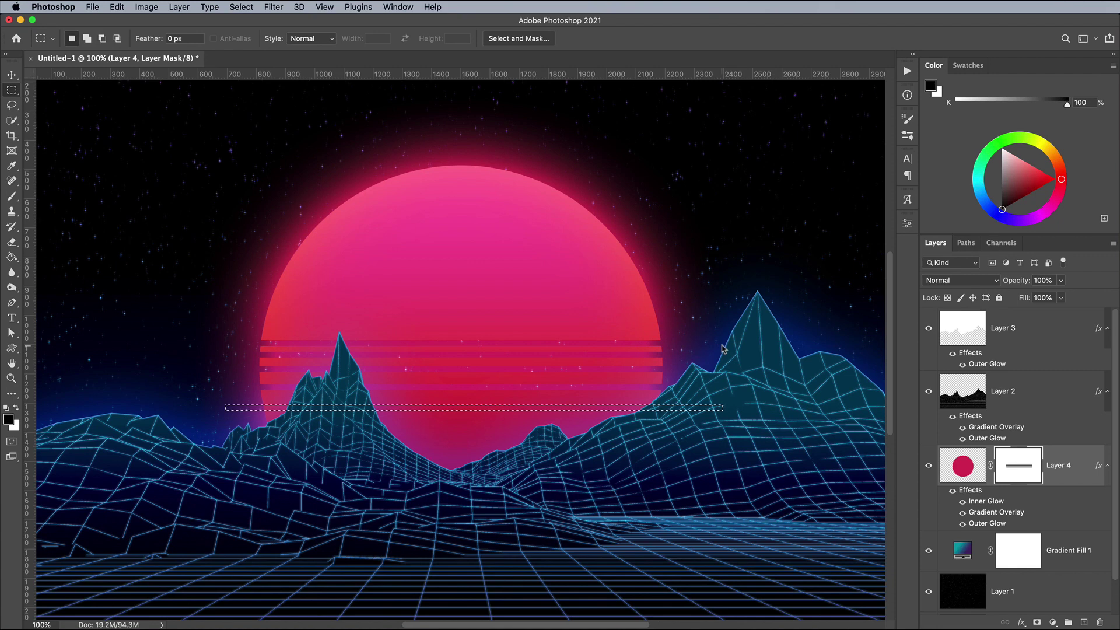
pyautogui.hotkey('shift', 'Down')
pyautogui.hotkey('shift', 'Down')
pyautogui.hotkey('shift', 'Down')
pyautogui.hotkey('shift', 'Down')
pyautogui.hotkey('shift', 'Down')
pyautogui.hotkey('shift', 'Down')
pyautogui.hotkey('shift', 'Down')
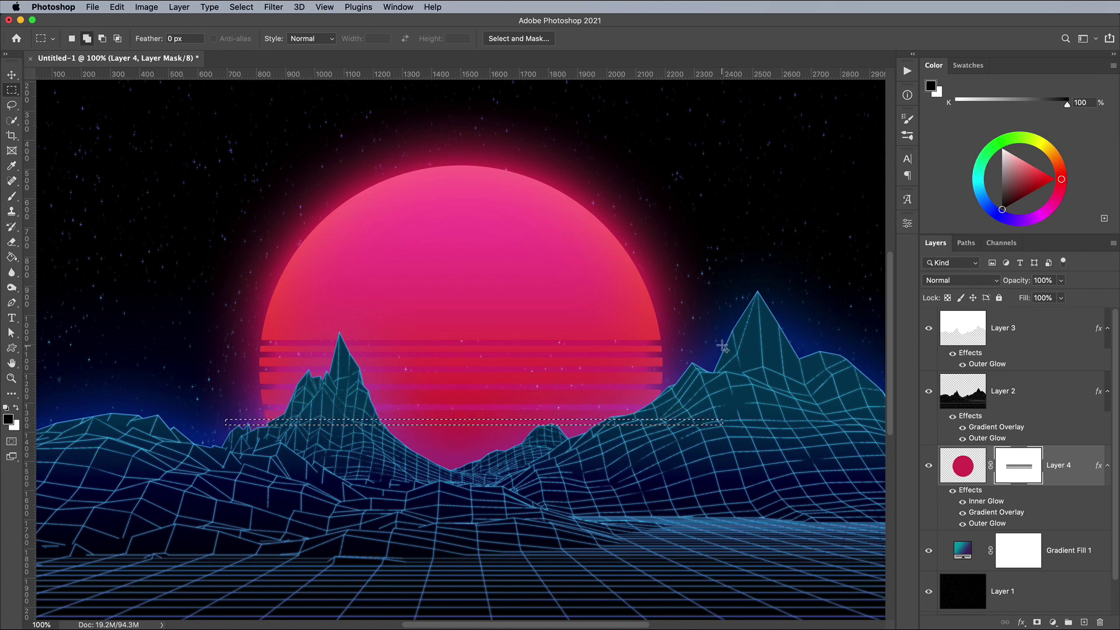
pyautogui.hotkey('shift', 'Down')
pyautogui.hotkey('shift', 'Down')
pyautogui.hotkey('shift', 'Down')
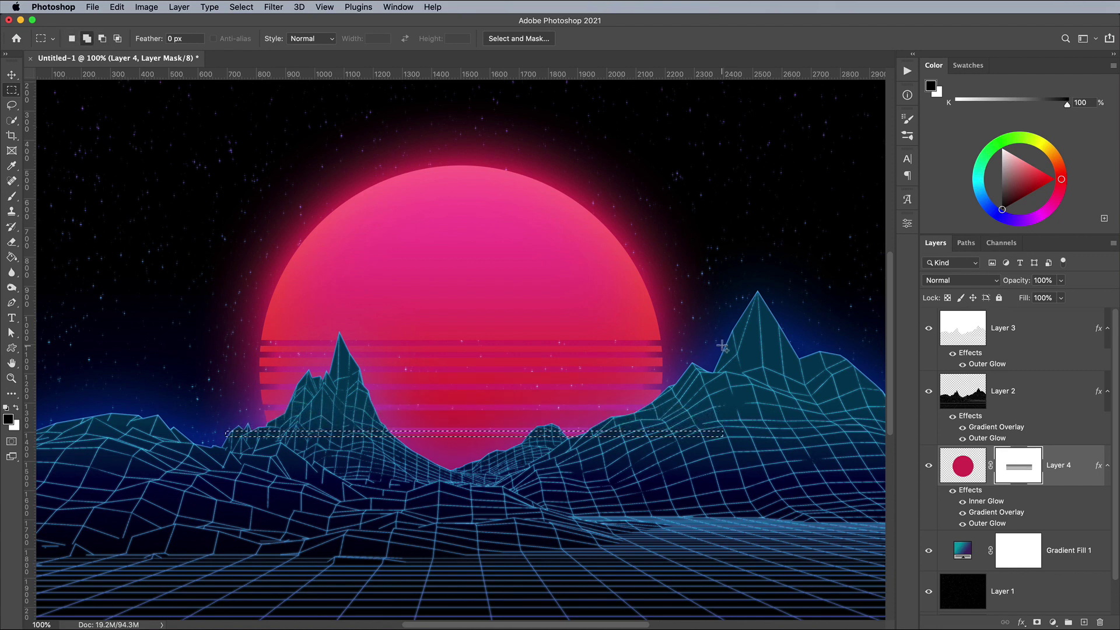
pyautogui.hotkey('shift', 'Down')
pyautogui.hotkey('shift', 'Down')
pyautogui.hotkey('shift', 'Down')
pyautogui.hotkey('shift', 'Down')
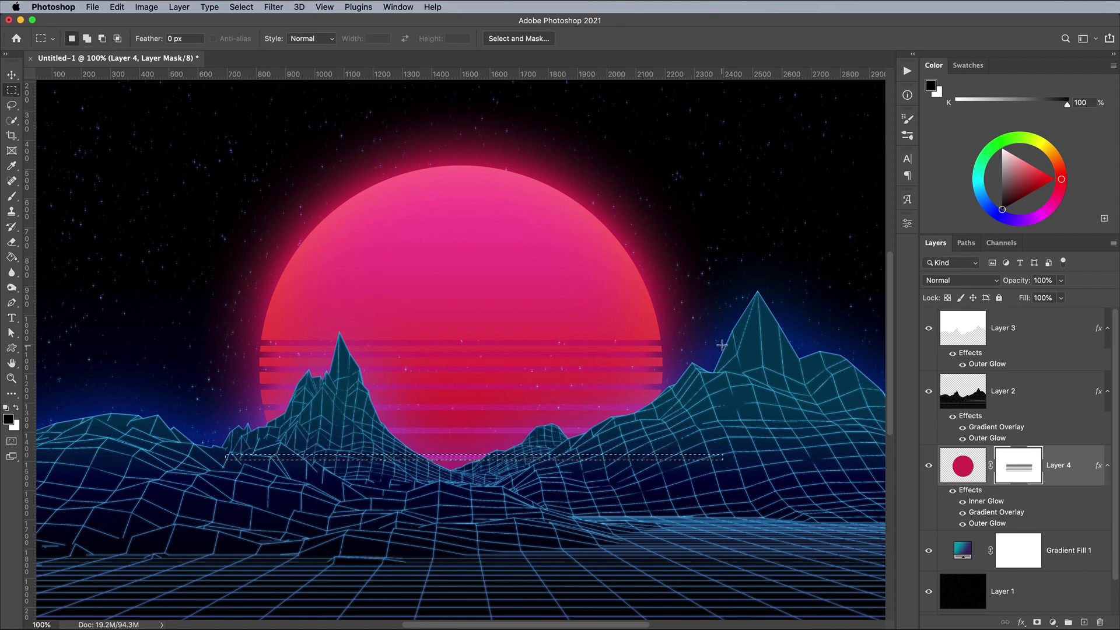
pyautogui.press('super+d')
# Fit the canvas in view and open the mountains file from the NeonWave Sample Pack folder.
pyautogui.press('super+minus')
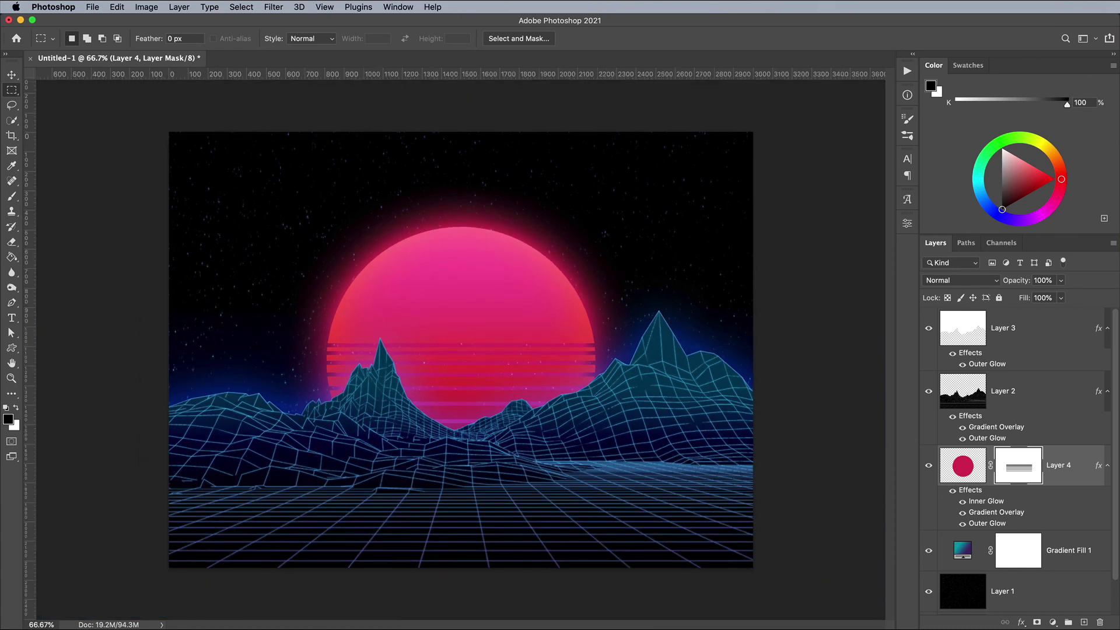
pyautogui.press('F11')
pyautogui.doubleClick(74, 65)
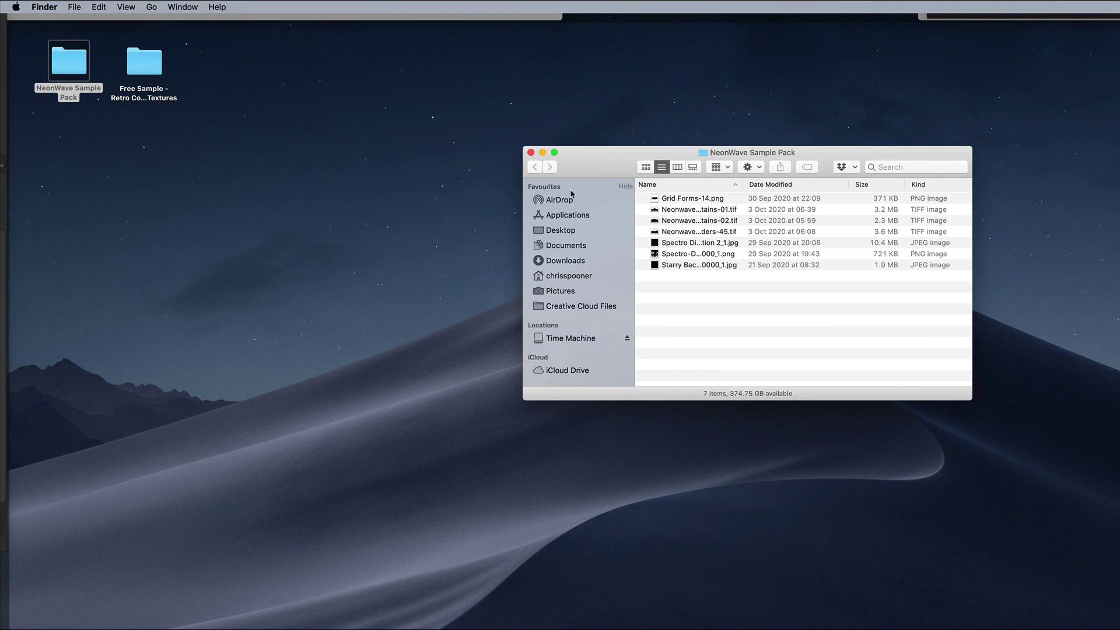
pyautogui.rightClick(711, 212)
pyautogui.click(960, 259)
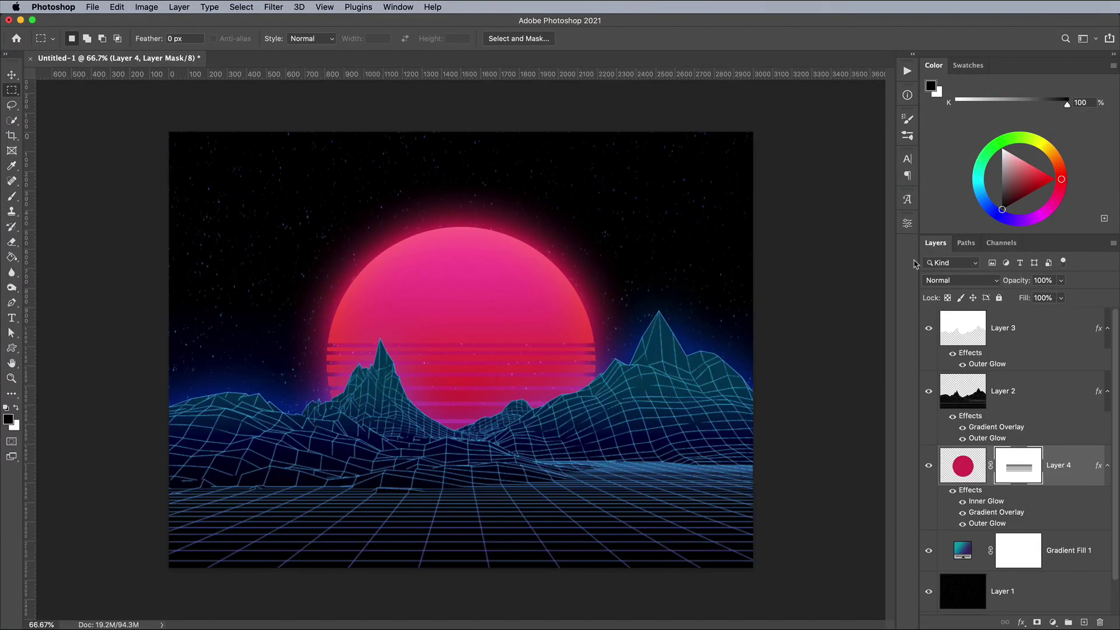
# Paste the first mountain silhouette and place it at the sun's lower left.
pyautogui.hotkey('ctrl', 'v')
pyautogui.hotkey('ctrl', 't')
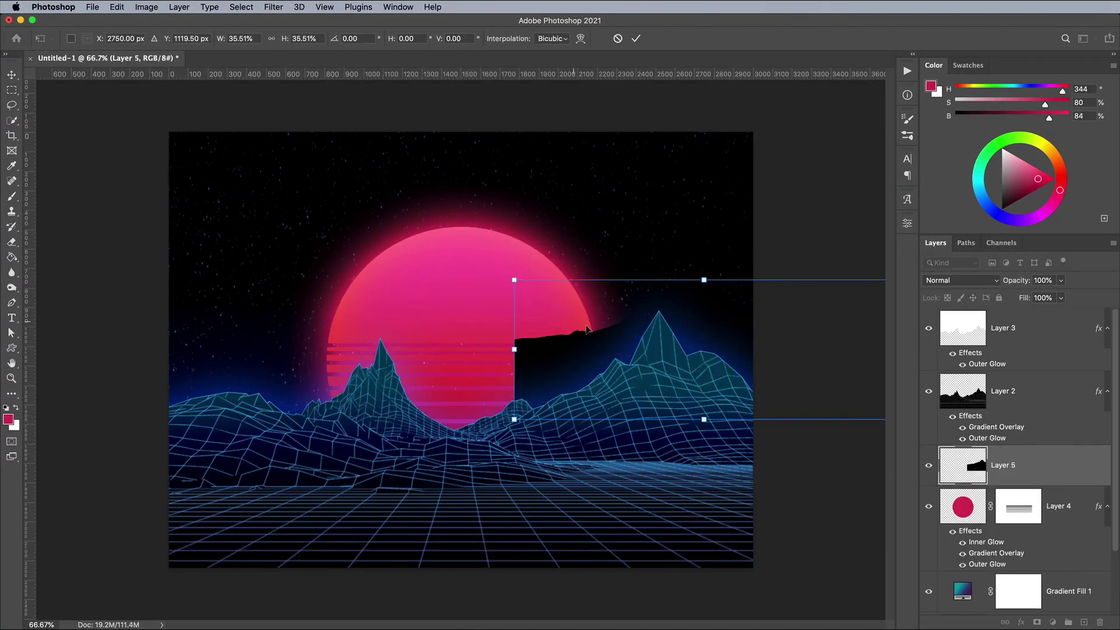
pyautogui.moveTo(586, 330); pyautogui.dragTo(165, 392)
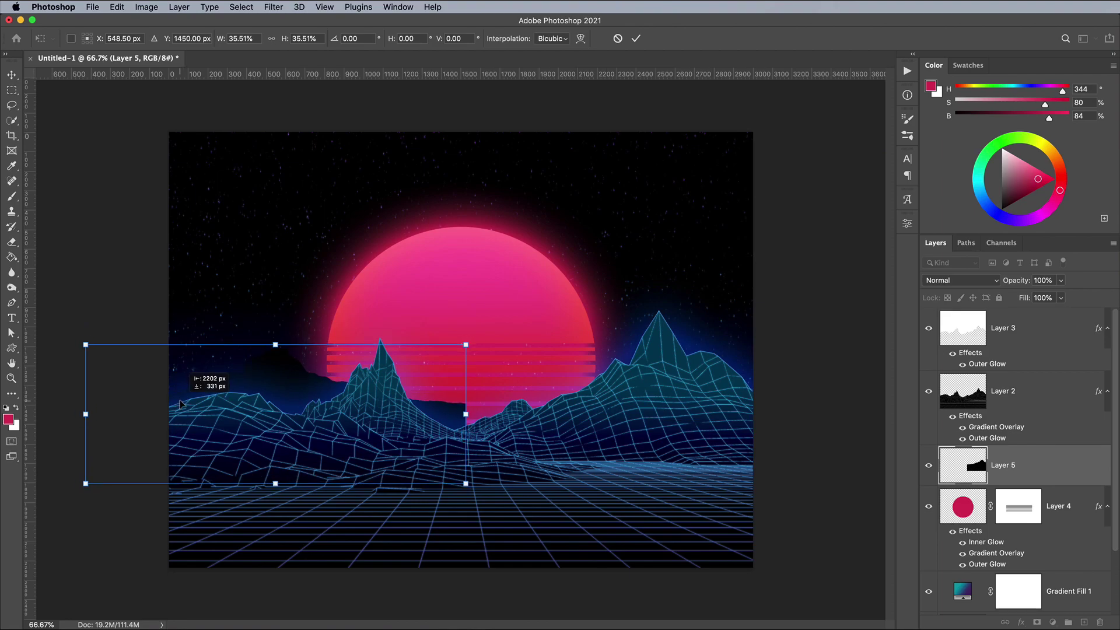
pyautogui.press('Return')
# Bring in a second silhouette, mirror and scale it onto the mountains, and commit.
pyautogui.press('F11')
pyautogui.press('super+o')
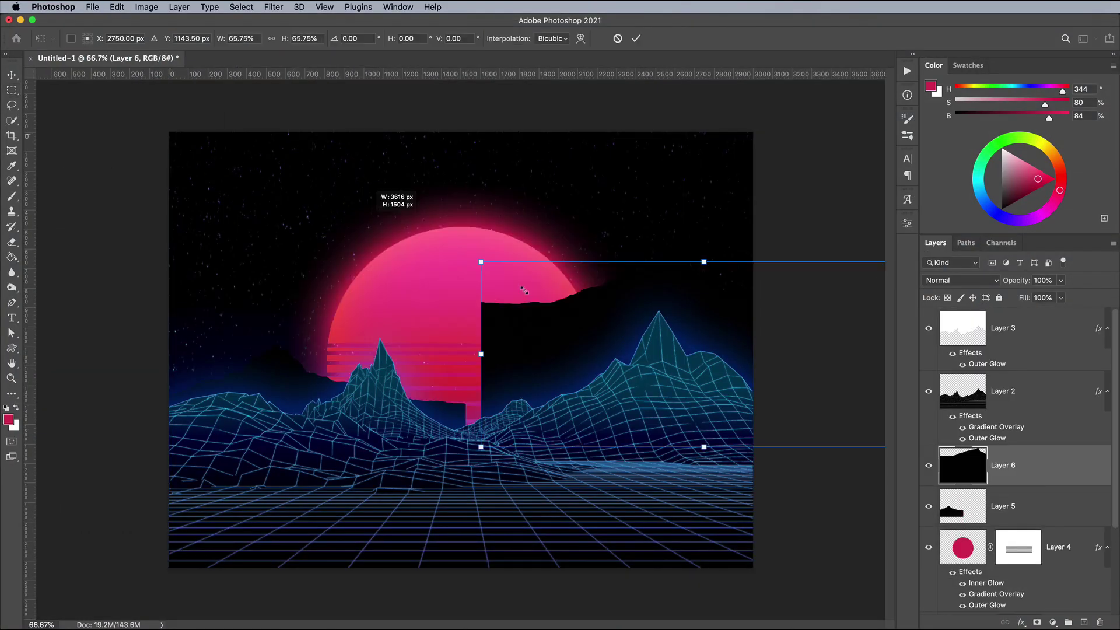
pyautogui.moveTo(524, 290); pyautogui.dragTo(734, 361)
pyautogui.press('Return')
pyautogui.press('m')
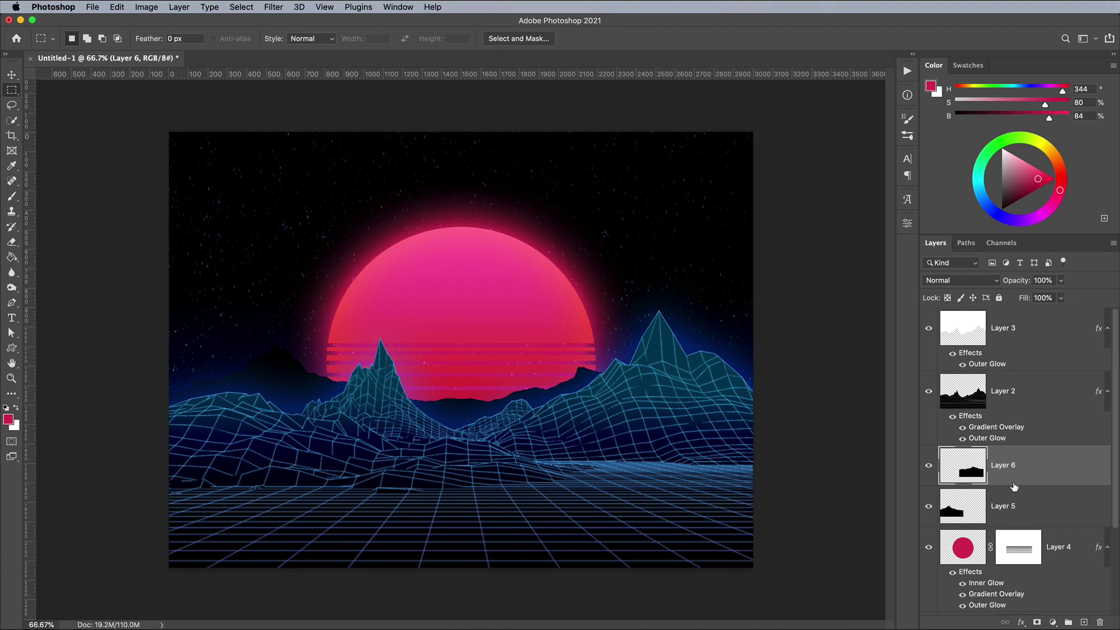
# Give Layer 6 a #1ba1e2 Color Dodge outer glow at 40% opacity.
pyautogui.doubleClick(1050, 471)
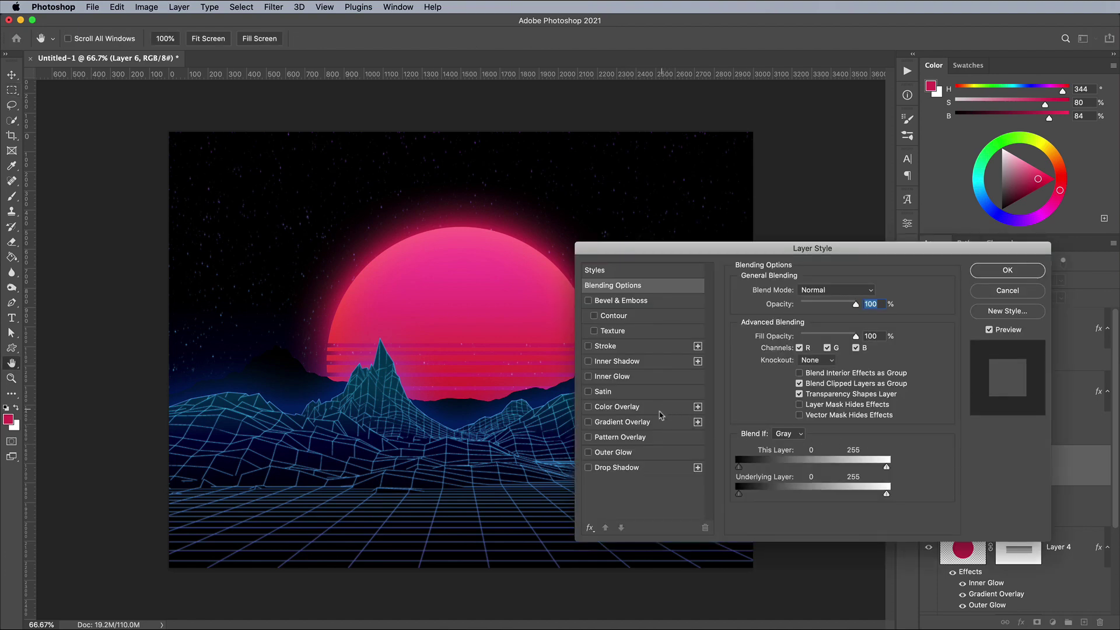
pyautogui.click(633, 458)
pyautogui.click(758, 335)
pyautogui.write('1')
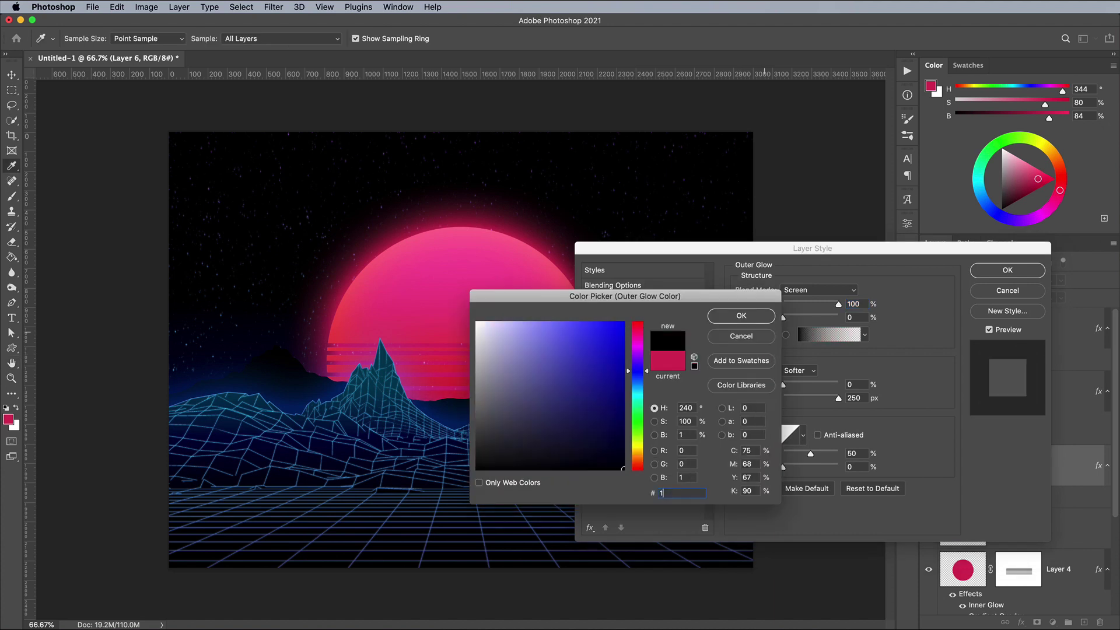
pyautogui.write('ba1e2')
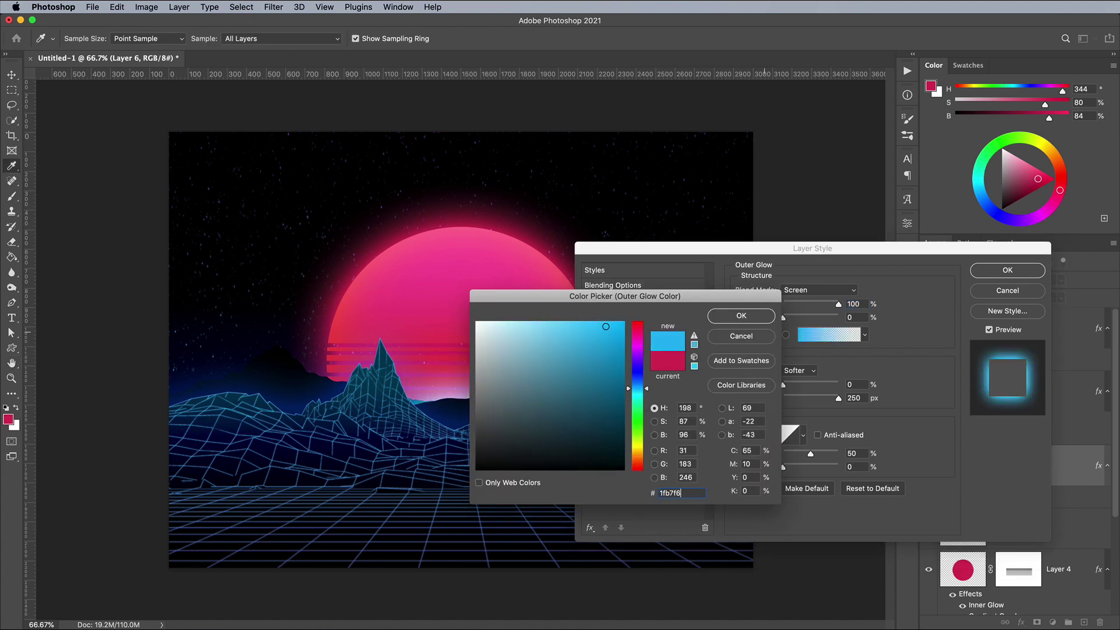
pyautogui.click(734, 315)
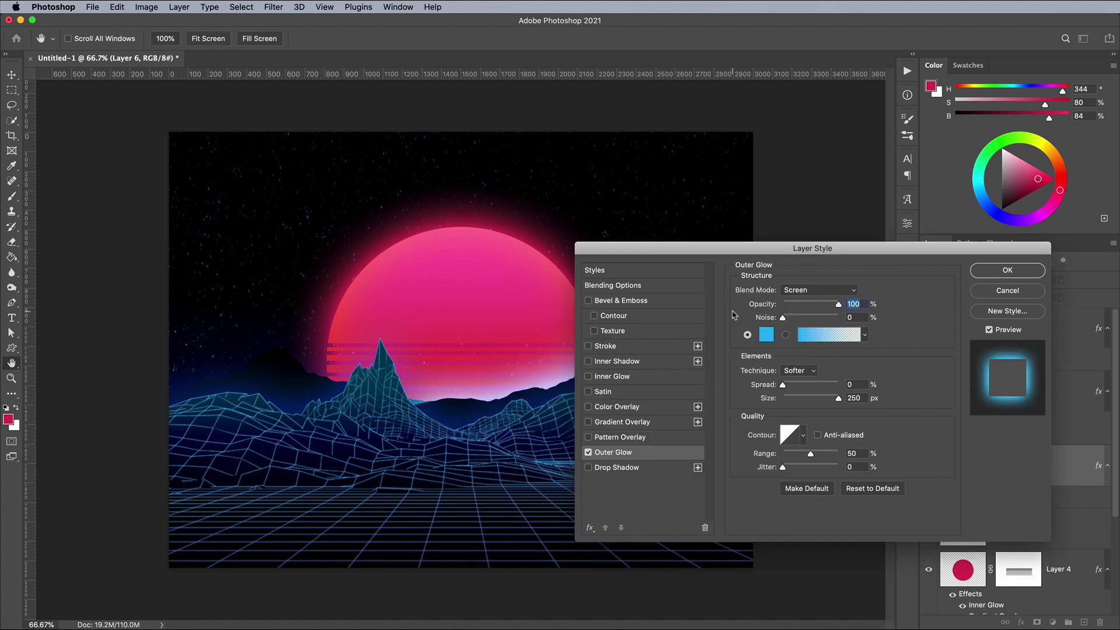
pyautogui.click(815, 286)
pyautogui.click(815, 298)
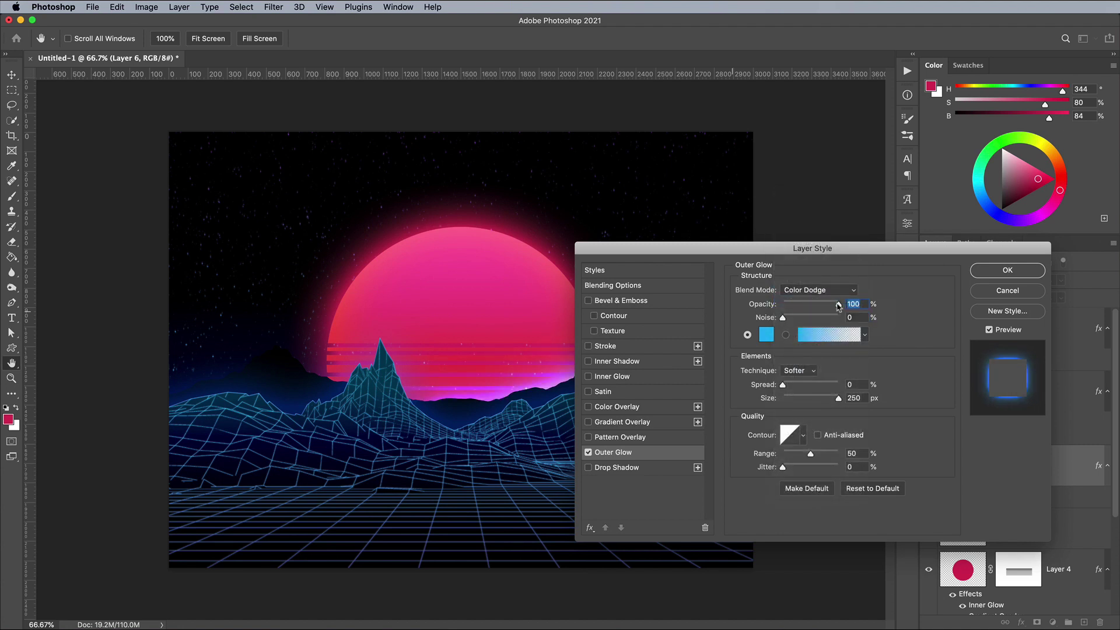
pyautogui.moveTo(839, 304); pyautogui.dragTo(807, 307)
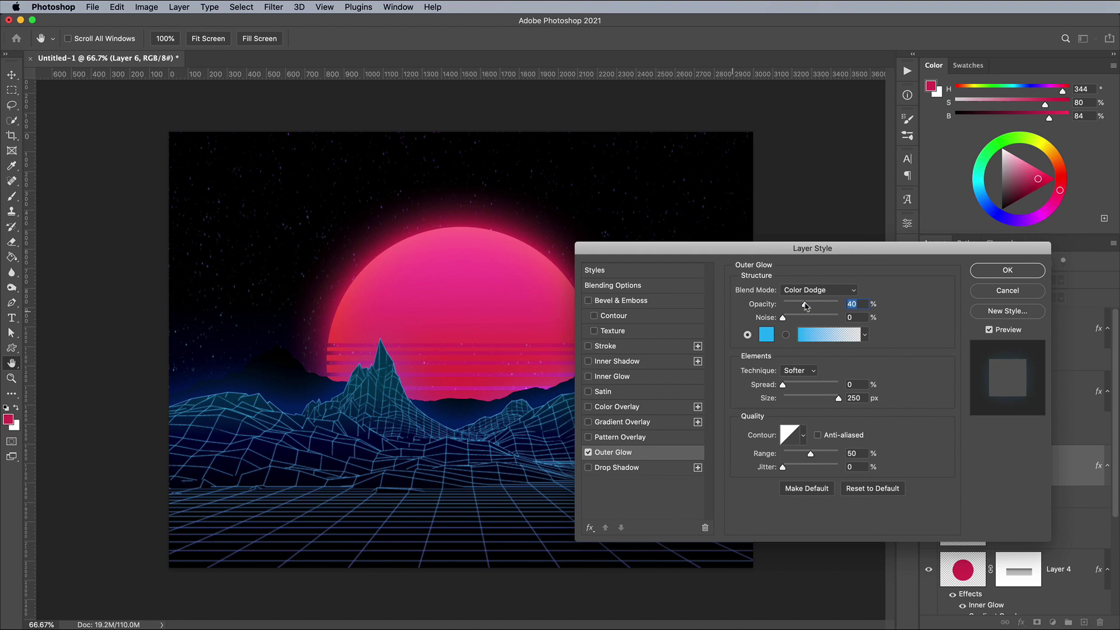
pyautogui.click(986, 271)
# Copy Layer 6's layer style and paste it onto Layer 5.
pyautogui.rightClick(1048, 480)
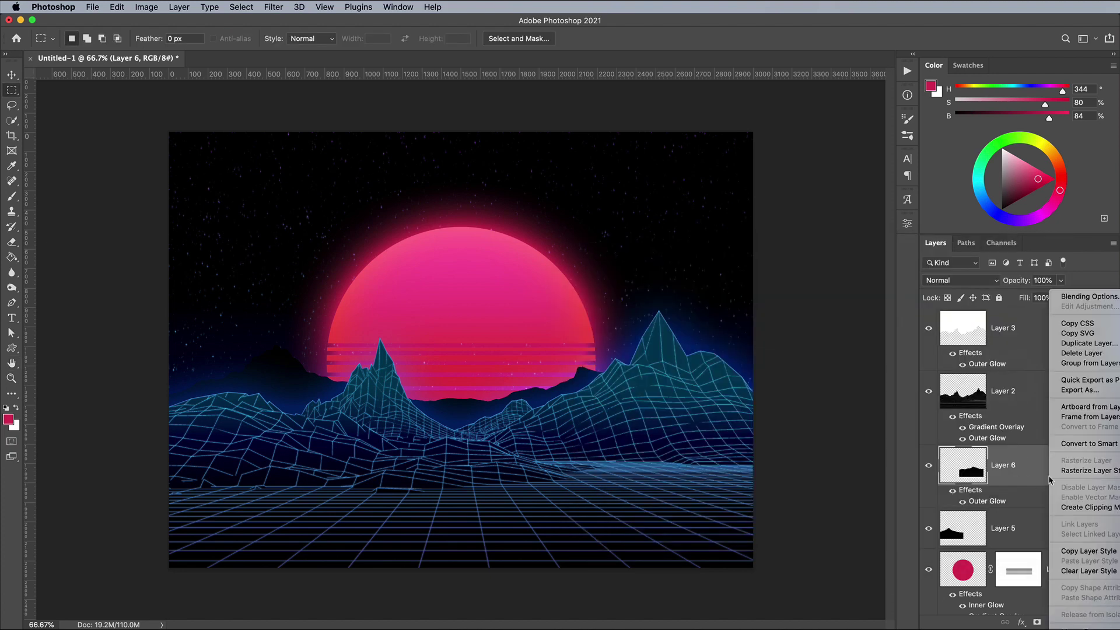
pyautogui.click(1071, 551)
pyautogui.rightClick(1047, 523)
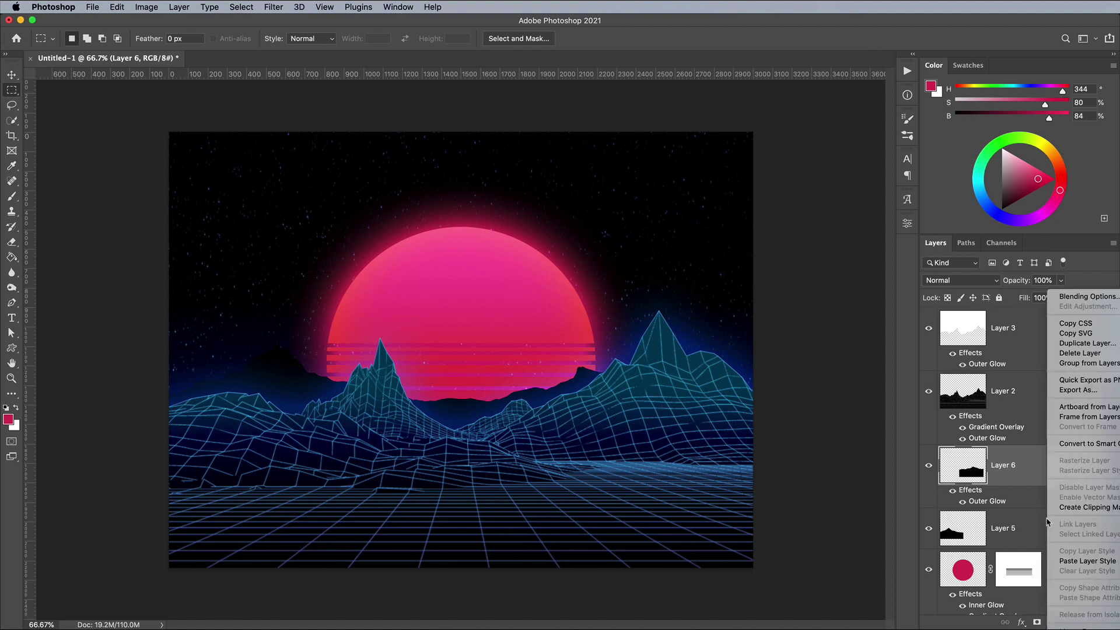
pyautogui.click(1079, 561)
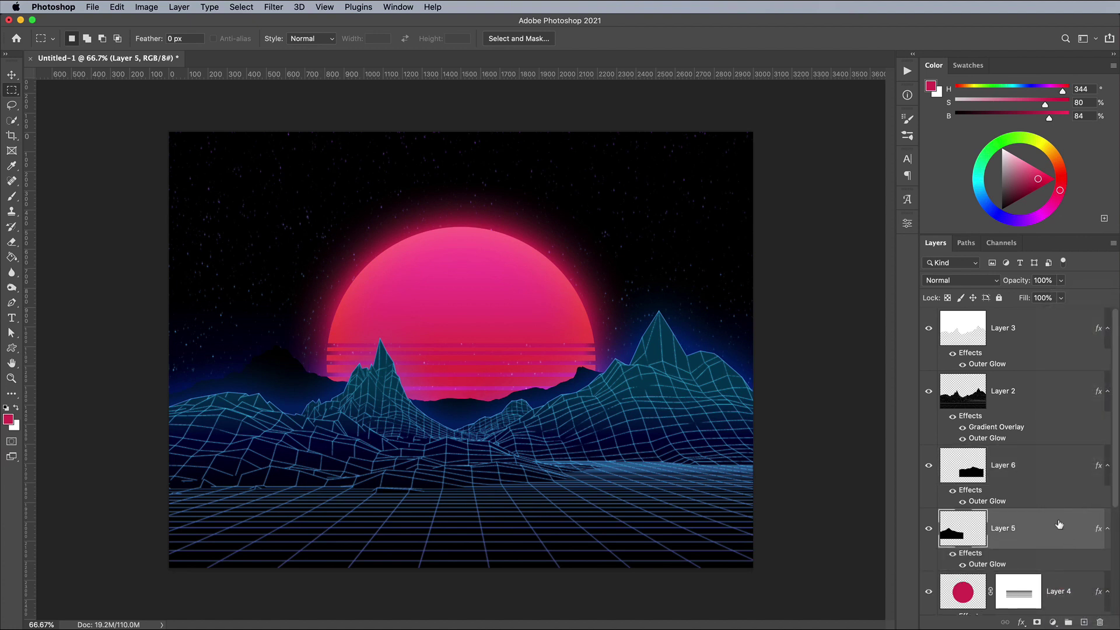
# Add a new layer above Layer 3 and paint a large soft pink dab over the sun.
pyautogui.click(1047, 332)
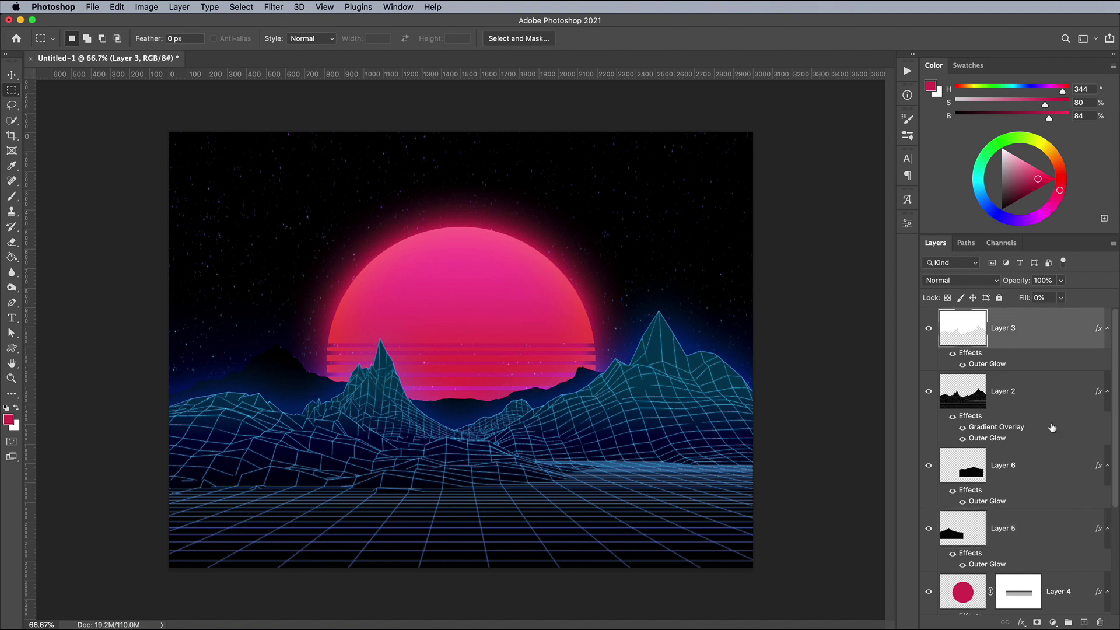
pyautogui.click(1084, 623)
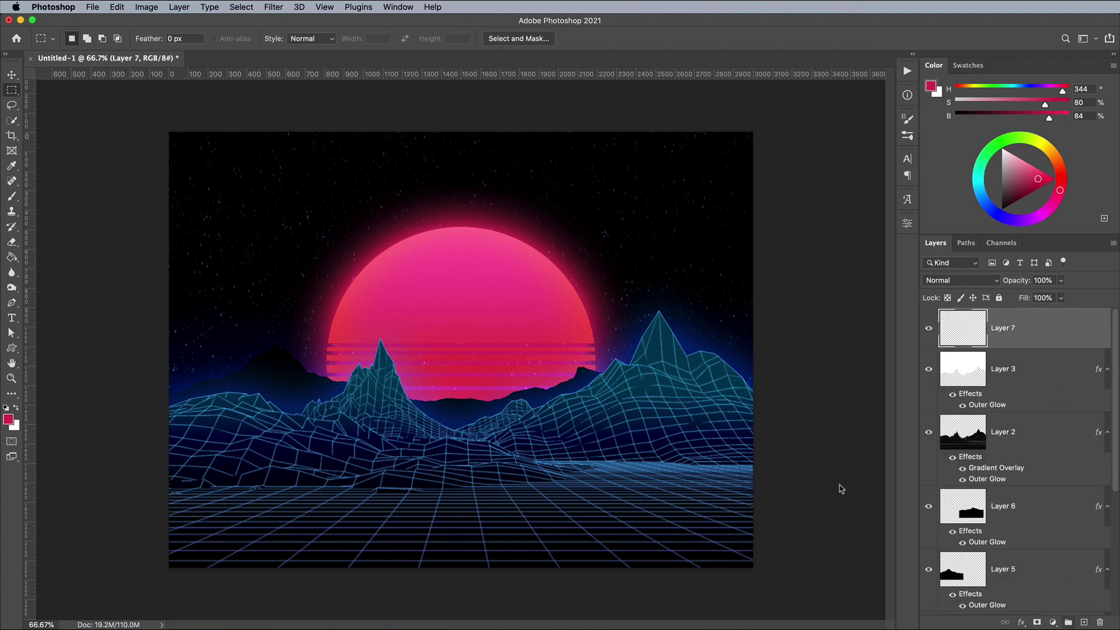
pyautogui.click(11, 197)
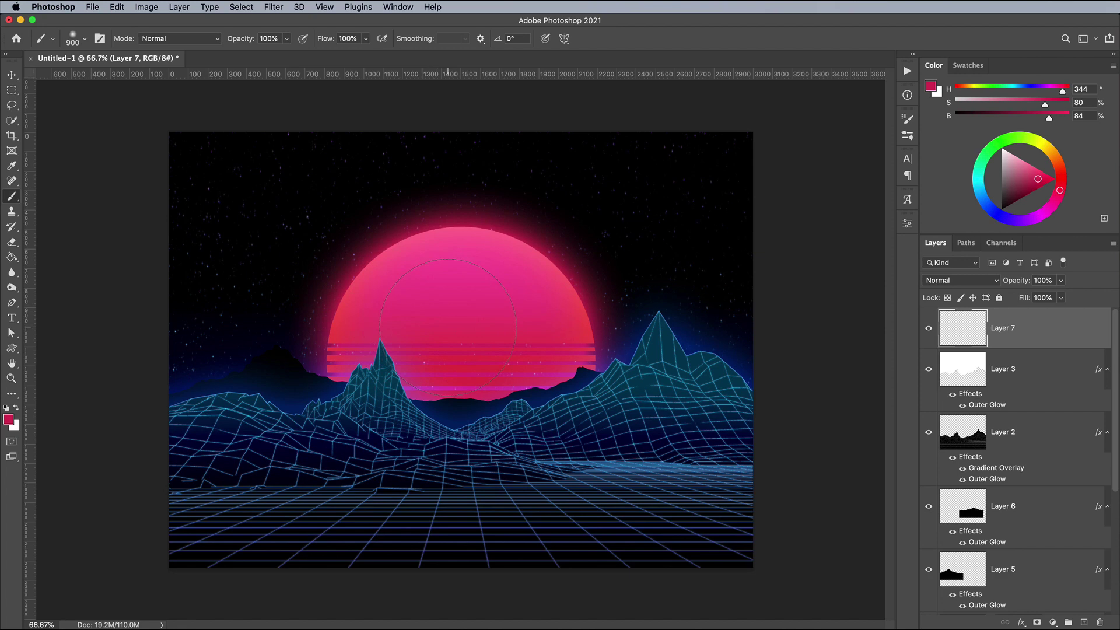
pyautogui.press(']')
pyautogui.press(']')
pyautogui.press(']')
pyautogui.press(']')
pyautogui.press(']')
pyautogui.press(']')
pyautogui.press(']')
pyautogui.press(']')
pyautogui.press(']')
pyautogui.press(']')
pyautogui.press(']')
pyautogui.press(']')
pyautogui.press(']')
pyautogui.press(']')
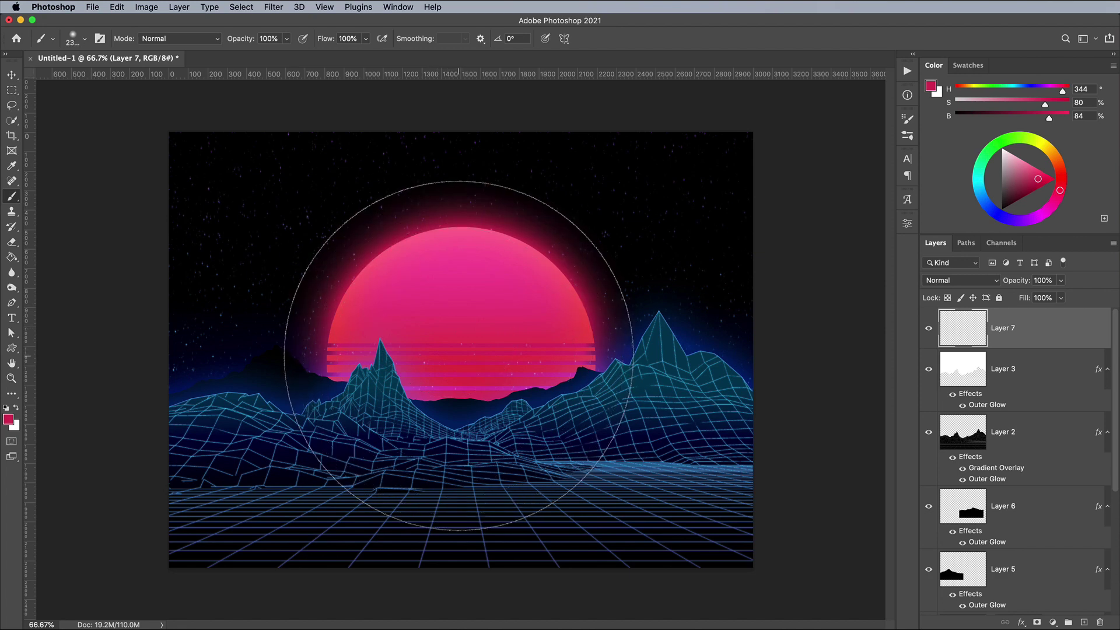
pyautogui.click(458, 356)
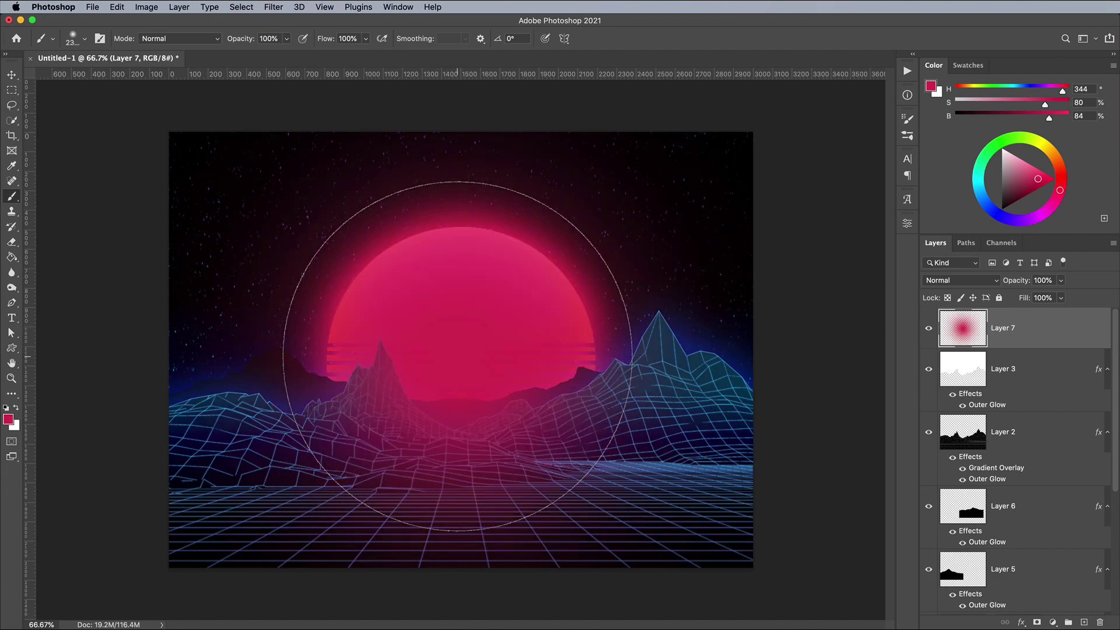
# Set Layer 7 to Screen blend and lower its opacity to 36%.
pyautogui.click(965, 281)
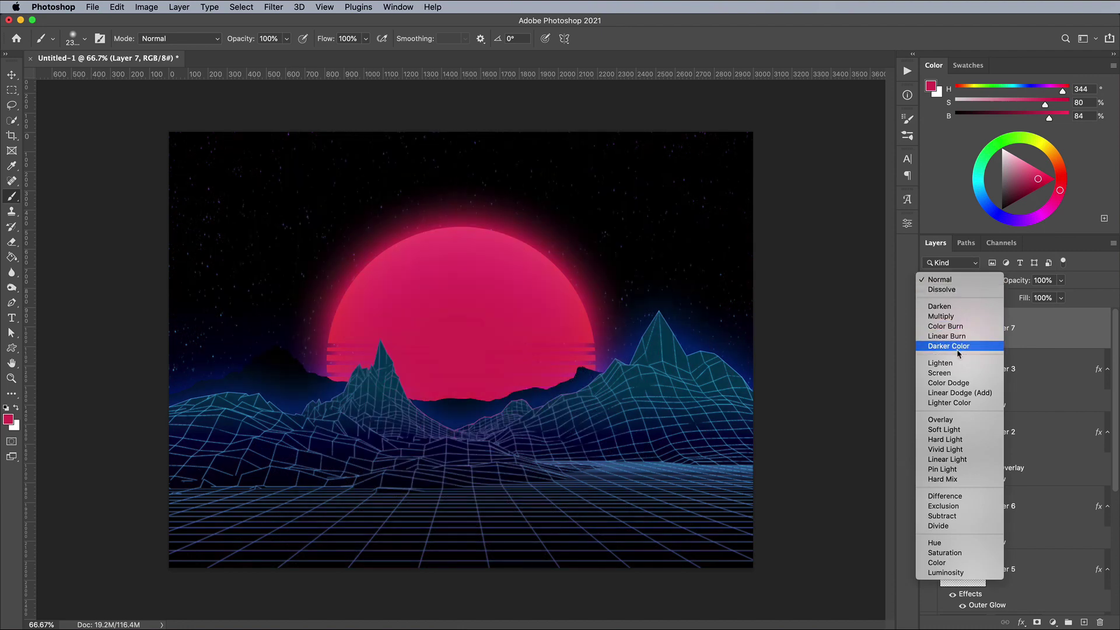
pyautogui.click(941, 373)
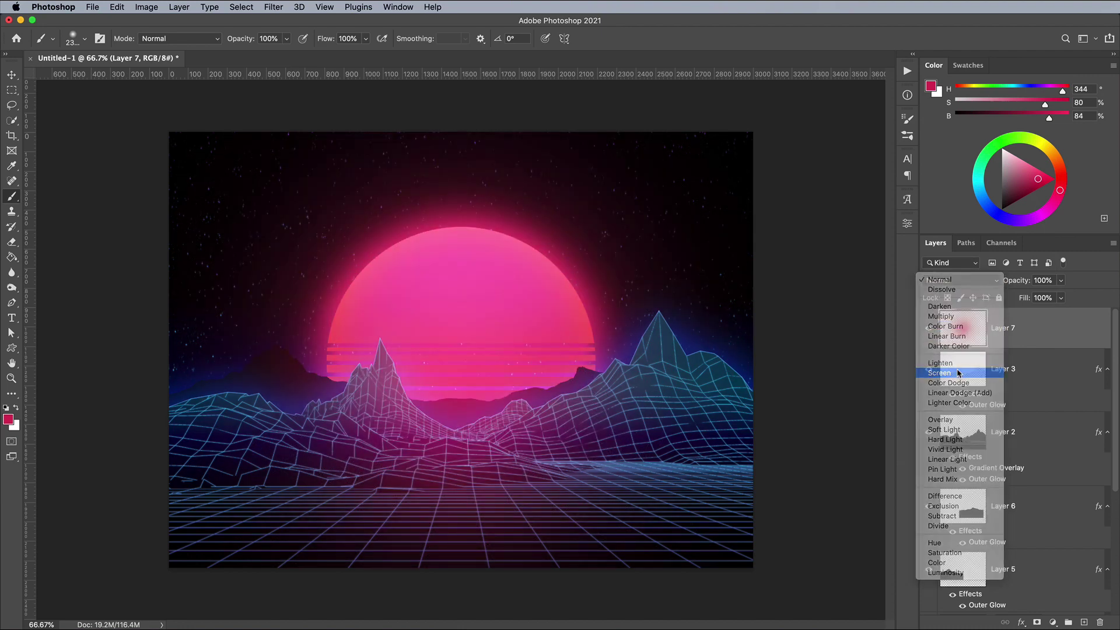
pyautogui.click(1061, 281)
pyautogui.moveTo(1028, 298); pyautogui.dragTo(1019, 297)
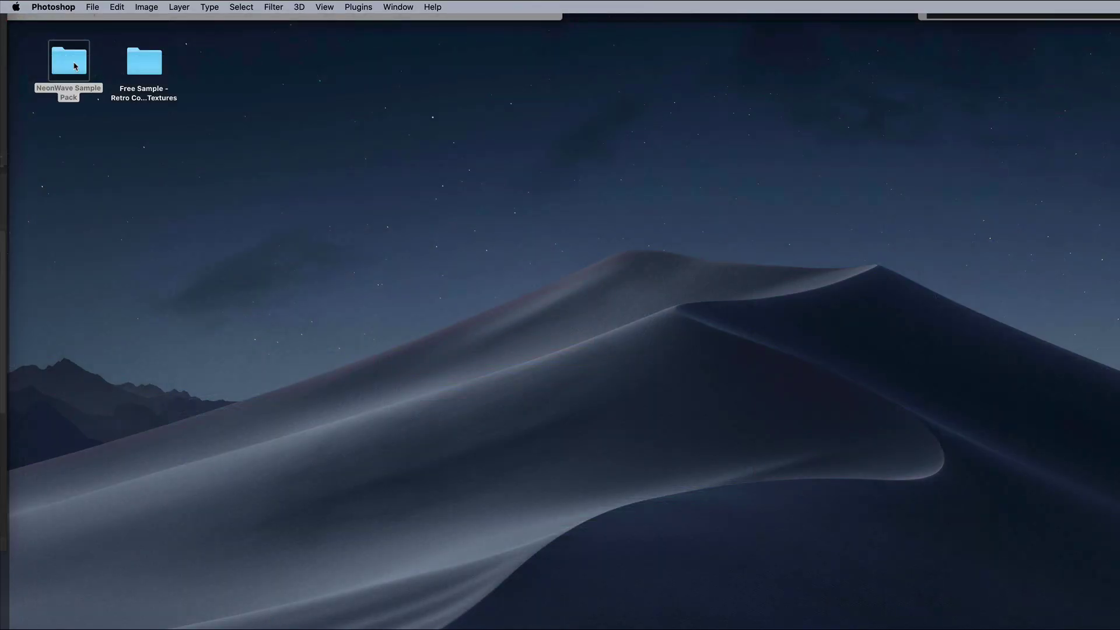
# Open Grid Forms-14.png in Photoshop from the NeonWave Sample Pack folder.
pyautogui.doubleClick(75, 66)
pyautogui.rightClick(694, 203)
pyautogui.moveTo(745, 217)
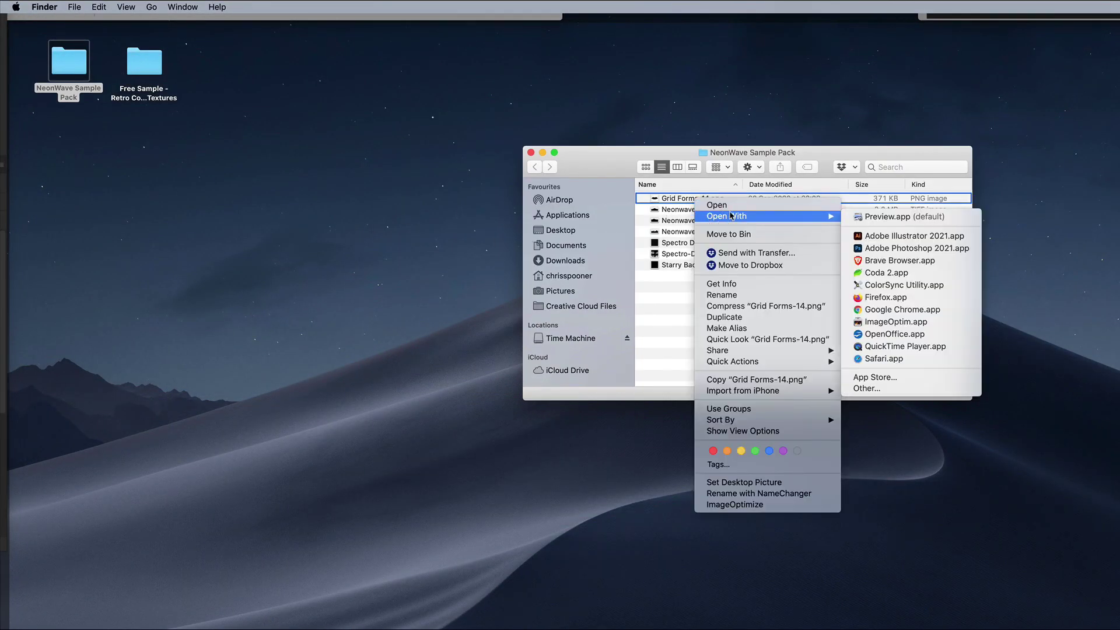
pyautogui.click(872, 246)
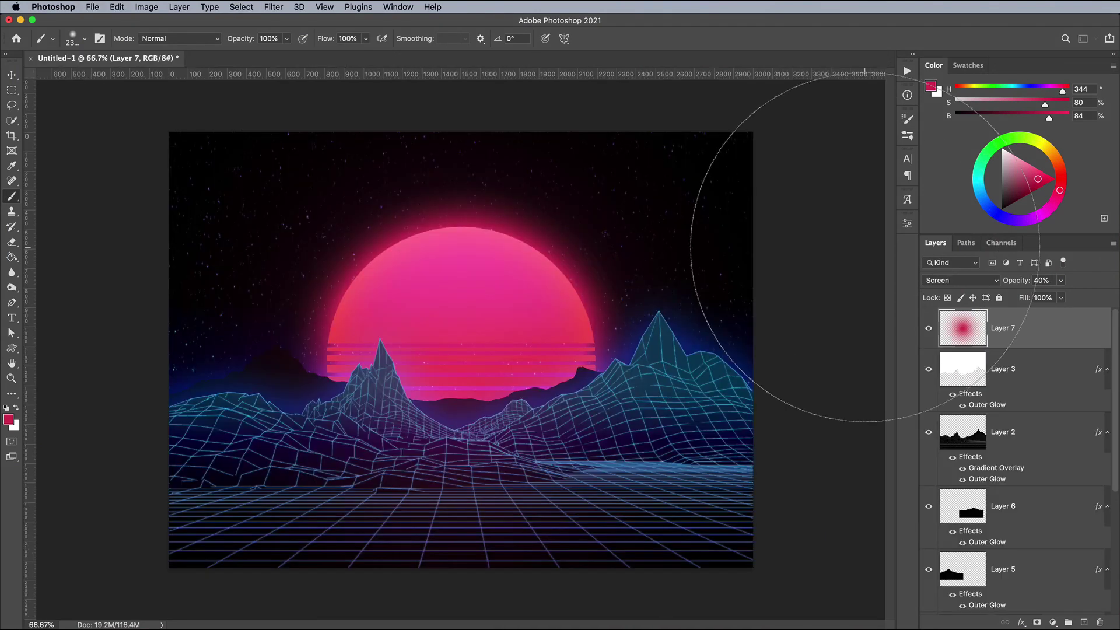
# Paste the grid above Layer 1, then rotate, move and widen it over the sky.
pyautogui.scroll(-5, 1007, 510)
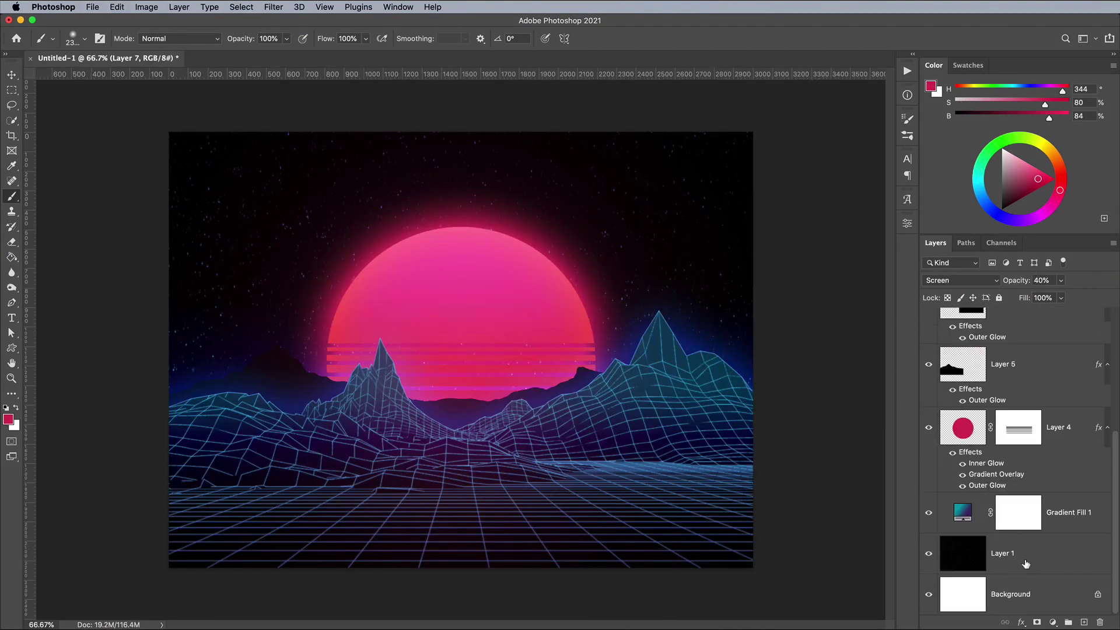
pyautogui.click(1025, 563)
pyautogui.hotkey('ctrl', 'v')
pyautogui.hotkey('ctrl', 't')
pyautogui.moveTo(633, 204); pyautogui.dragTo(435, 296)
pyautogui.hotkey('ctrl', '-')
pyautogui.moveTo(162, 197); pyautogui.dragTo(78, 153)
pyautogui.moveTo(442, 330); pyautogui.dragTo(442, 313)
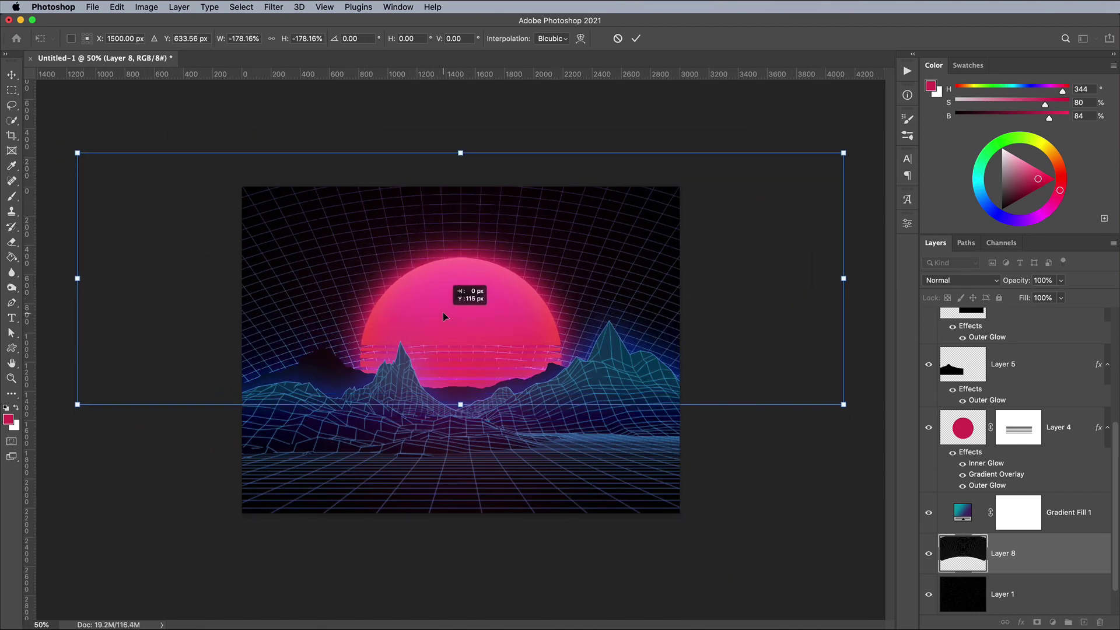
pyautogui.press('Return')
# Set the grid layer to 20% opacity and mask out its lower part in black.
pyautogui.press('b')
pyautogui.click(1062, 281)
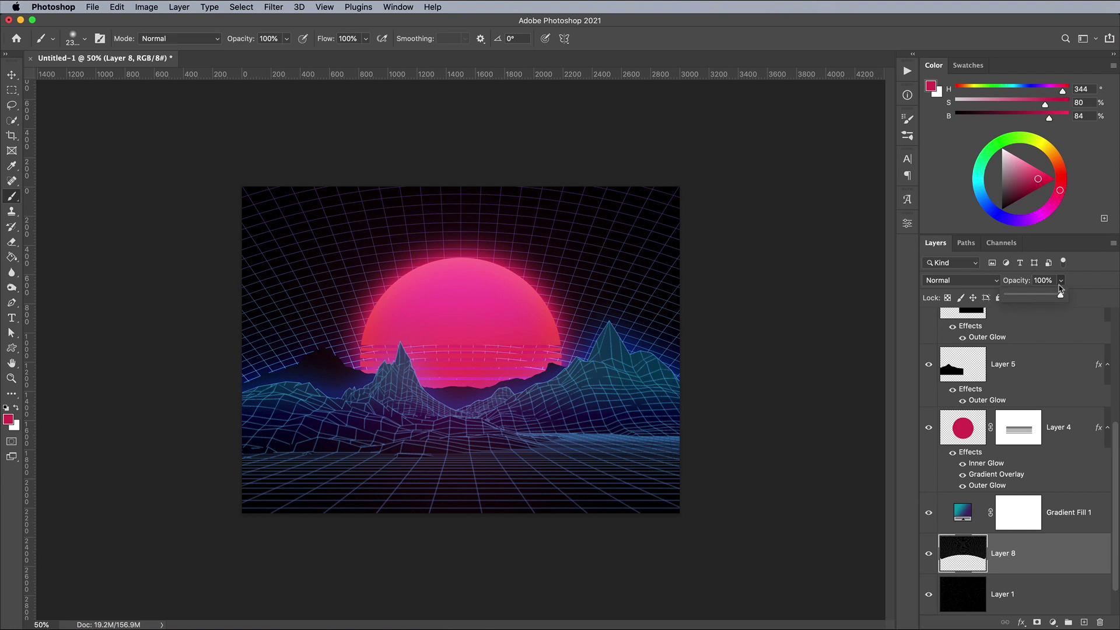
pyautogui.moveTo(1016, 298); pyautogui.dragTo(1018, 298)
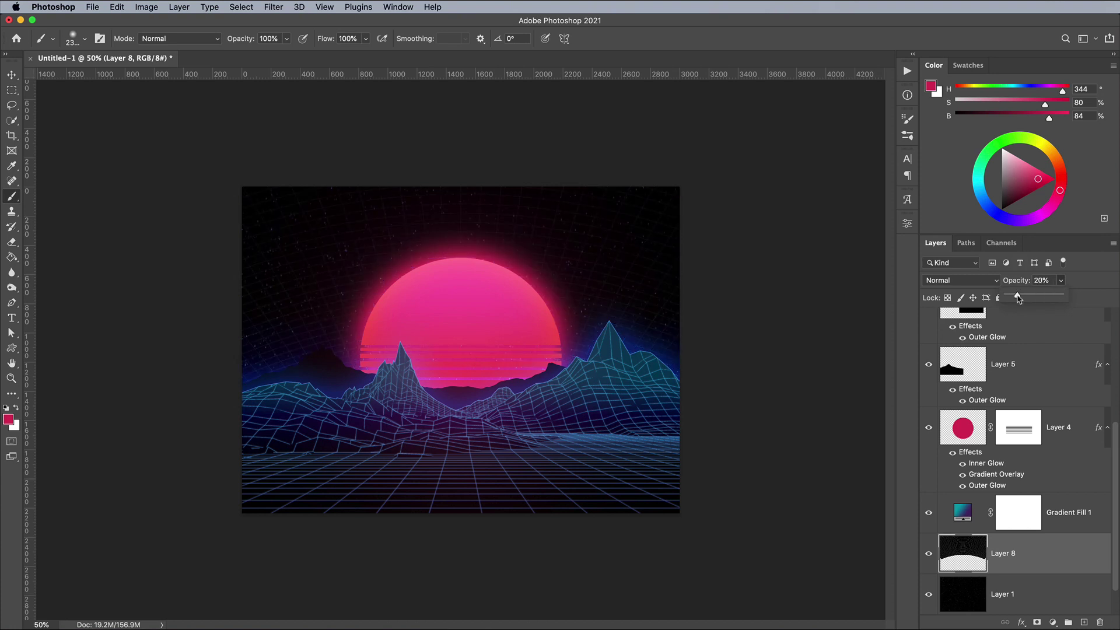
pyautogui.click(1035, 622)
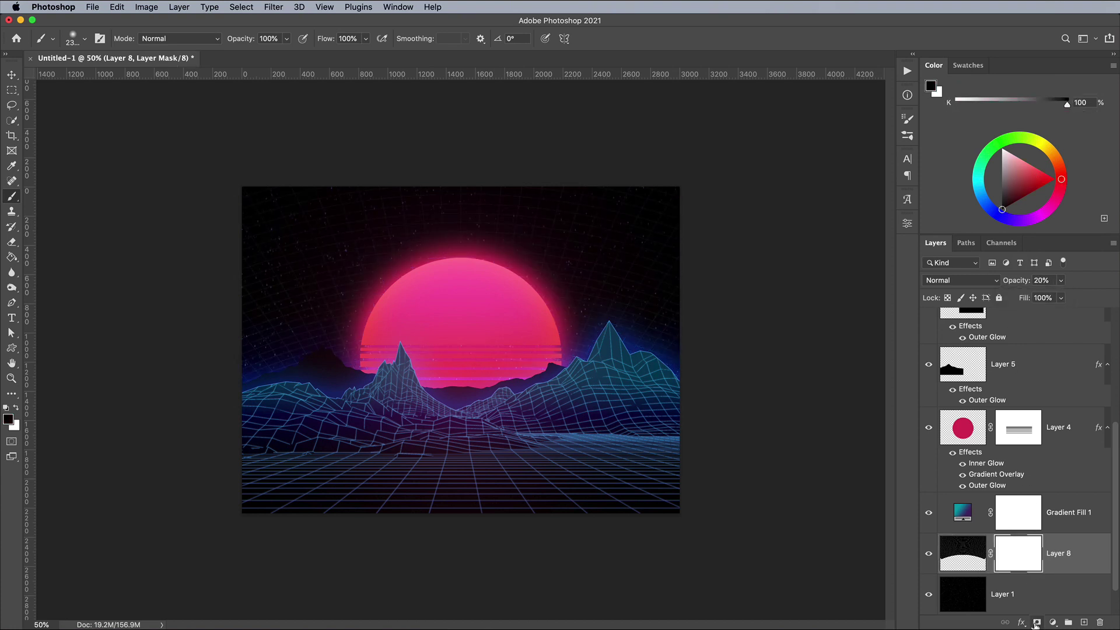
pyautogui.press('d')
pyautogui.press('x')
pyautogui.moveTo(249, 373); pyautogui.dragTo(635, 519)
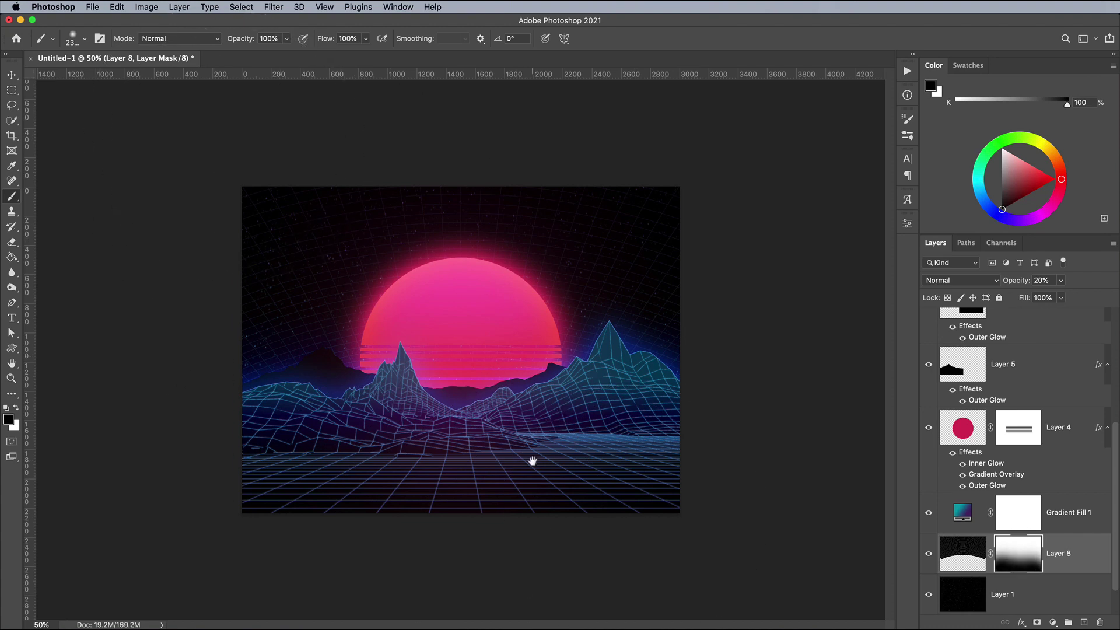
# Browse to the Spectro texture file in the NeonWave Sample Pack folder.
pyautogui.press('super+minus')
pyautogui.press('super+plus')
pyautogui.press('super+plus')
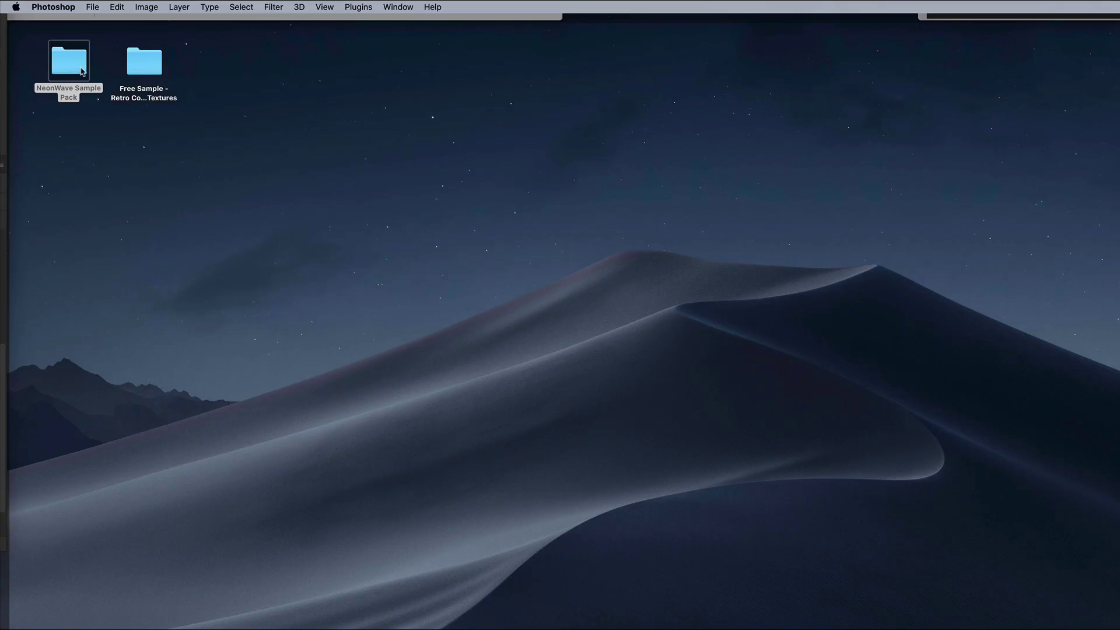
pyautogui.doubleClick(83, 72)
pyautogui.rightClick(698, 252)
pyautogui.press('Escape')
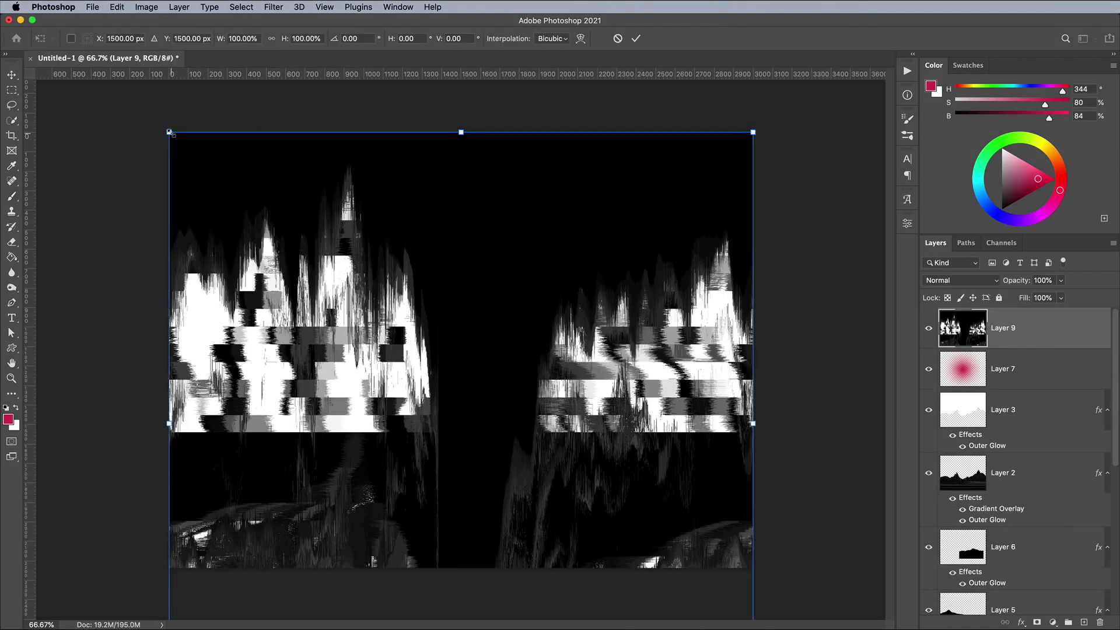
# Stretch the glitch texture into a wide sky strip, blended Screen at 40% opacity.
pyautogui.moveTo(169, 132); pyautogui.dragTo(233, 290)
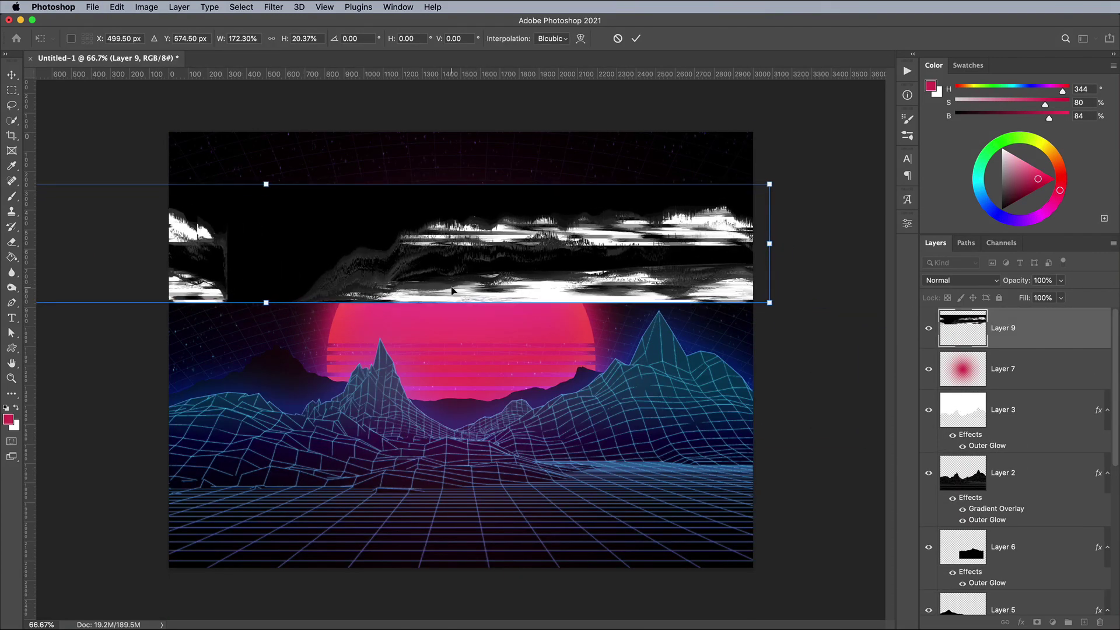
pyautogui.moveTo(454, 292); pyautogui.dragTo(512, 263)
pyautogui.press('Return')
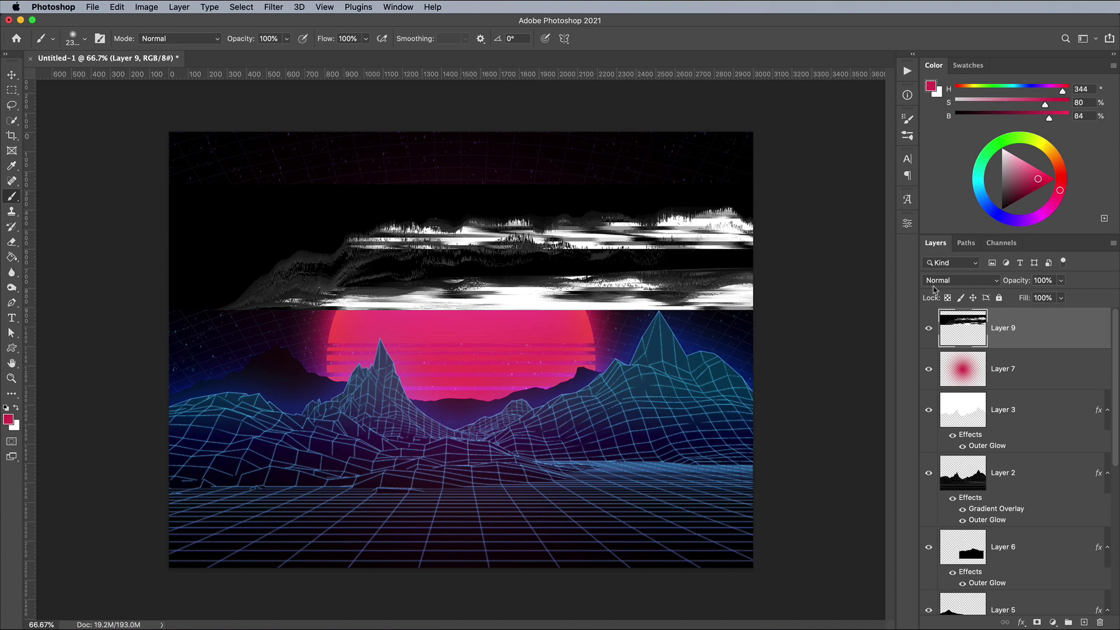
pyautogui.click(961, 280)
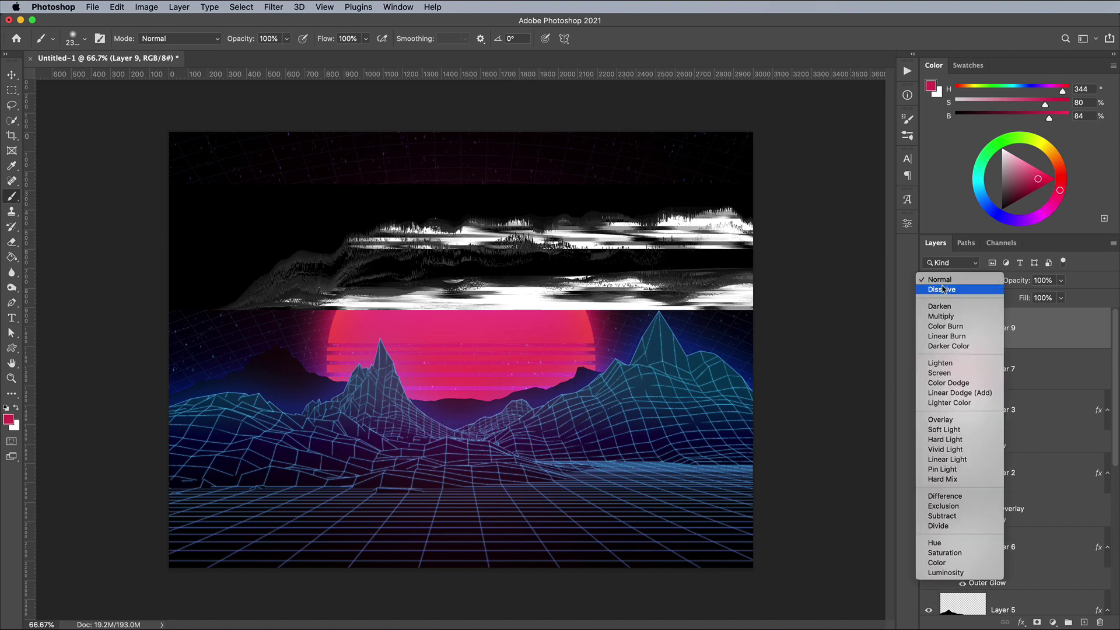
pyautogui.click(944, 373)
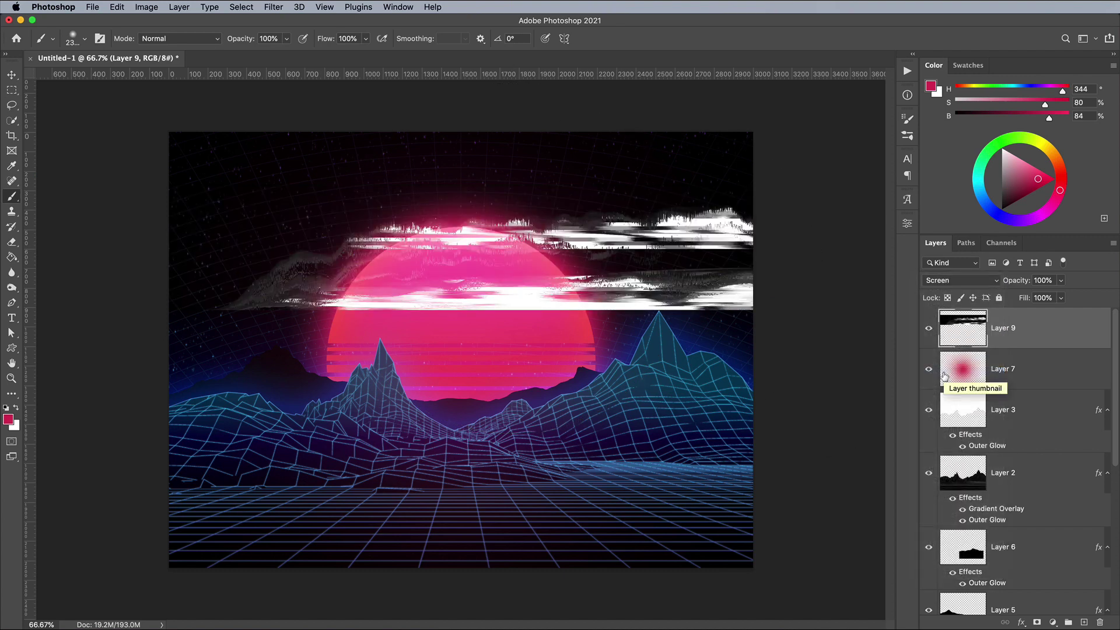
pyautogui.click(1062, 281)
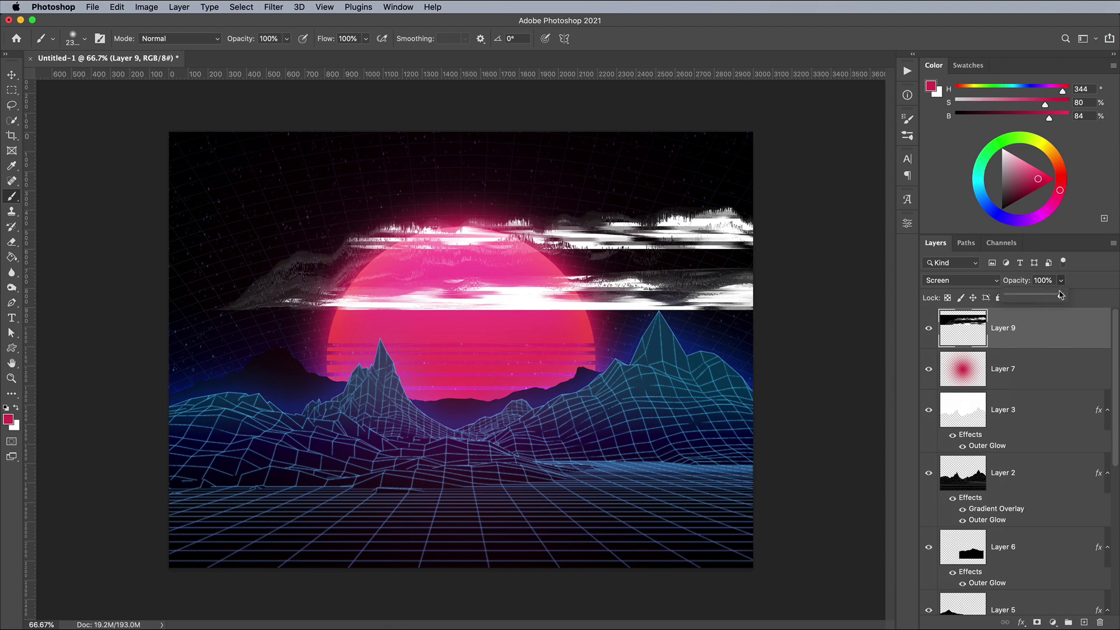
pyautogui.moveTo(1037, 297); pyautogui.dragTo(1028, 297)
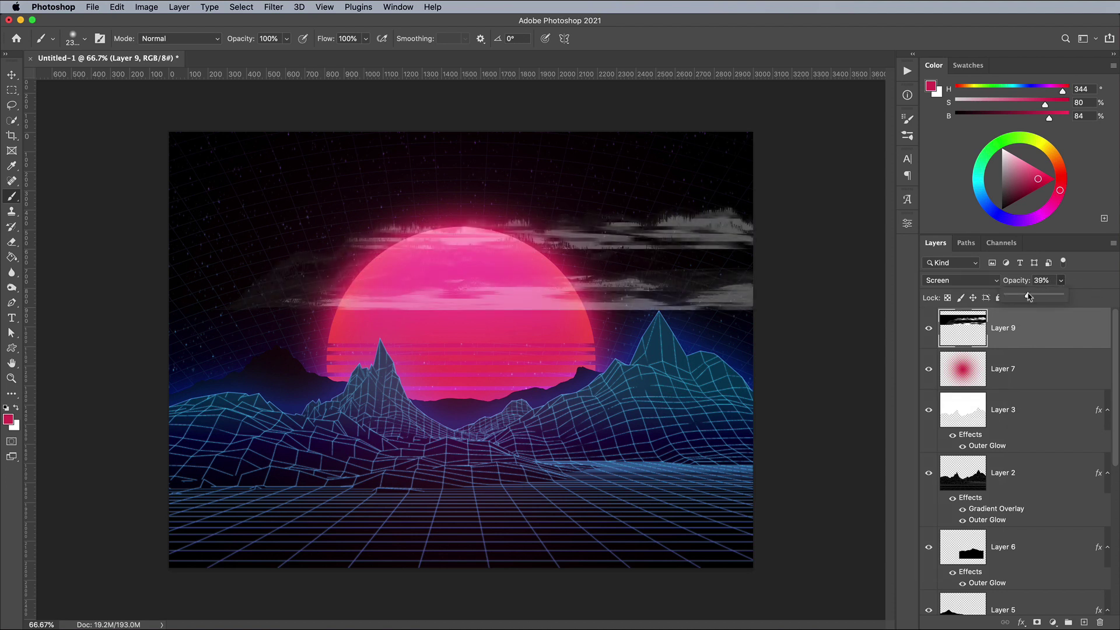
pyautogui.click(1044, 328)
# Duplicate the glitch clouds and move the copy down onto the lower grid.
pyautogui.press('super+j')
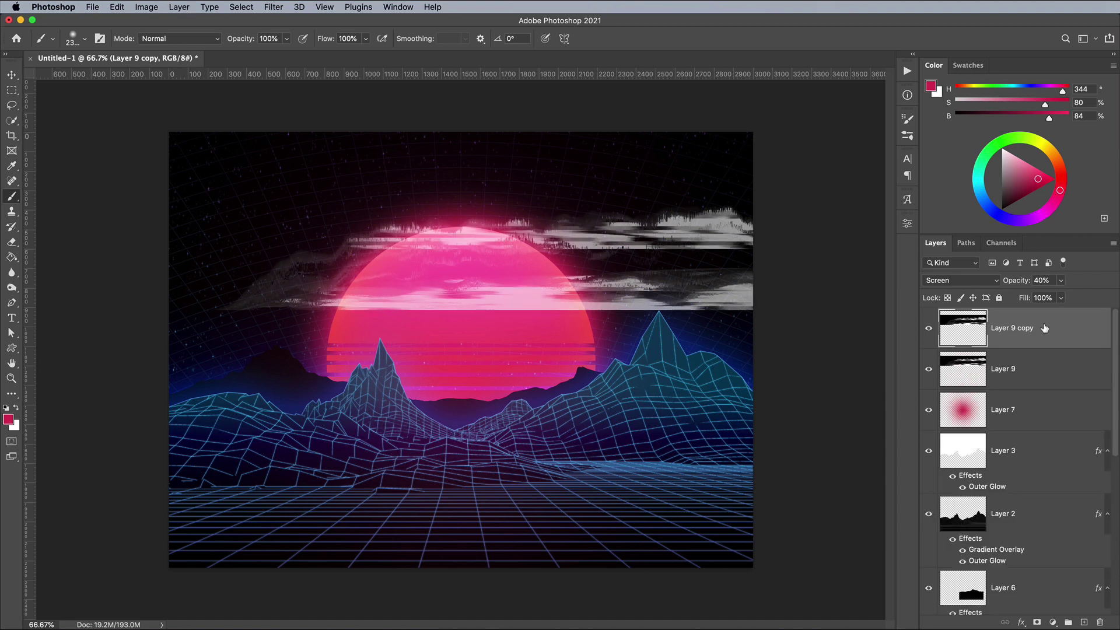
pyautogui.press('super+t')
pyautogui.moveTo(697, 225); pyautogui.dragTo(542, 488)
pyautogui.press('Return')
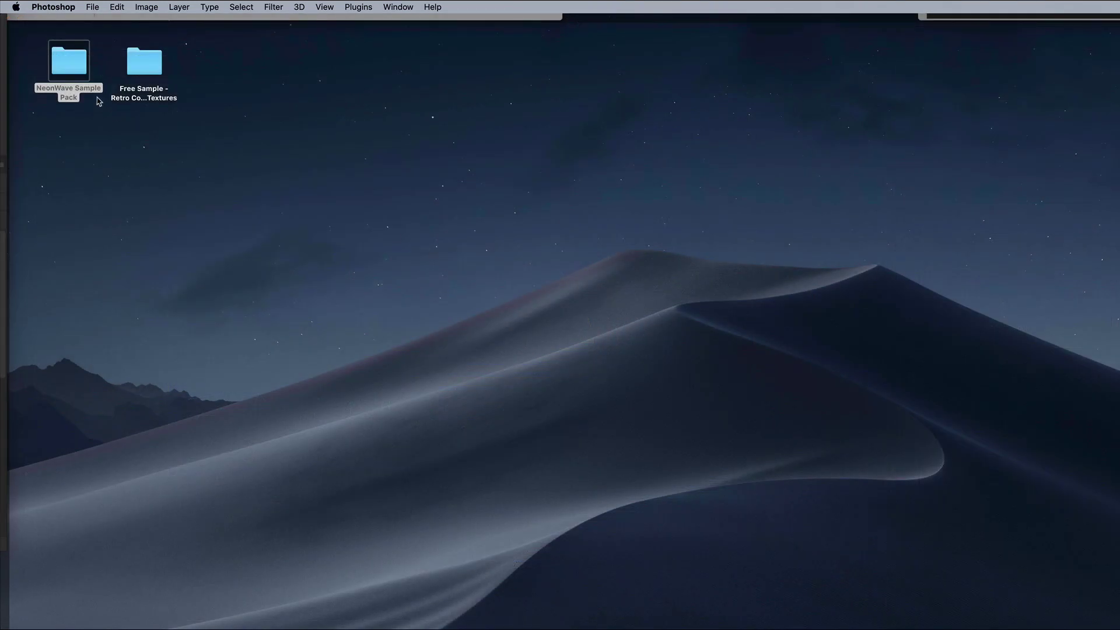
# Open Spectro Distortion 2_1.jpg in Photoshop from the NeonWave Sample Pack folder.
pyautogui.doubleClick(70, 65)
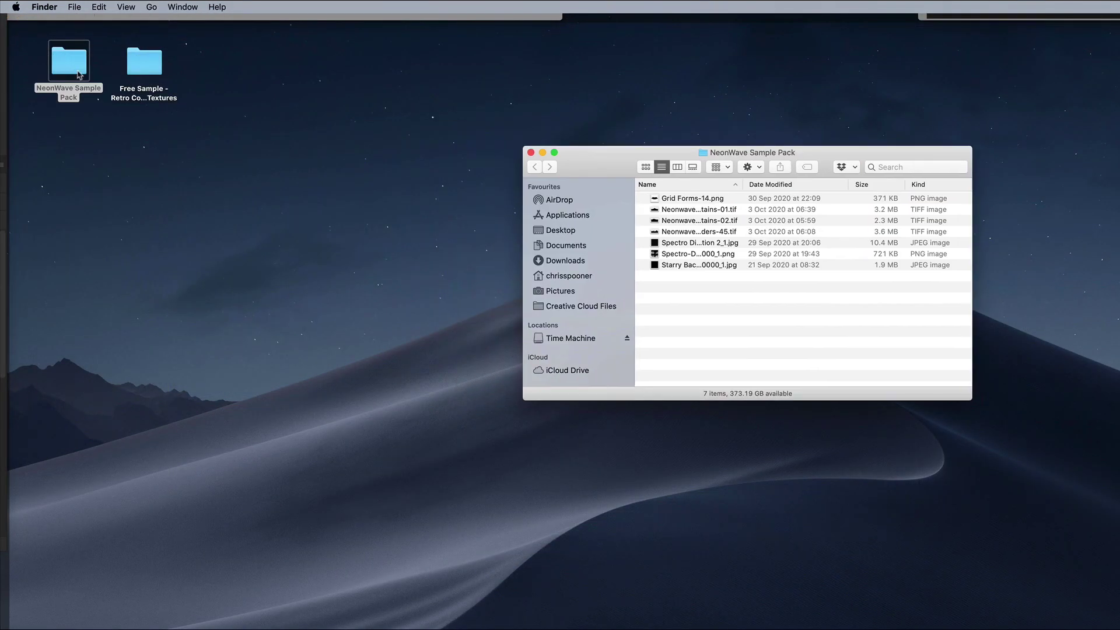
pyautogui.rightClick(713, 246)
pyautogui.moveTo(753, 254)
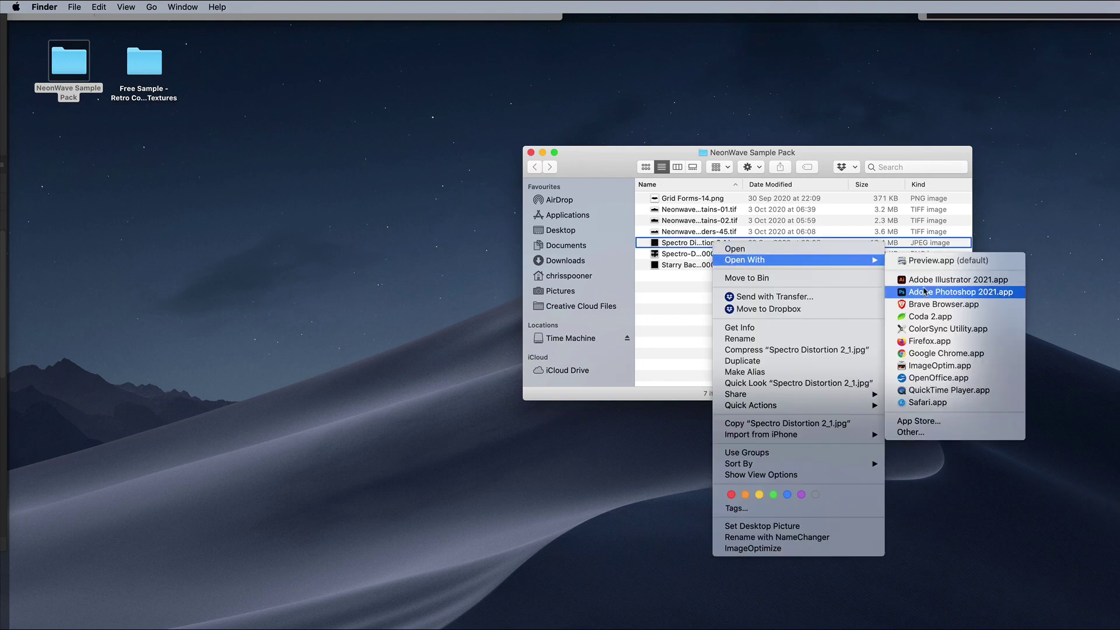
pyautogui.click(925, 293)
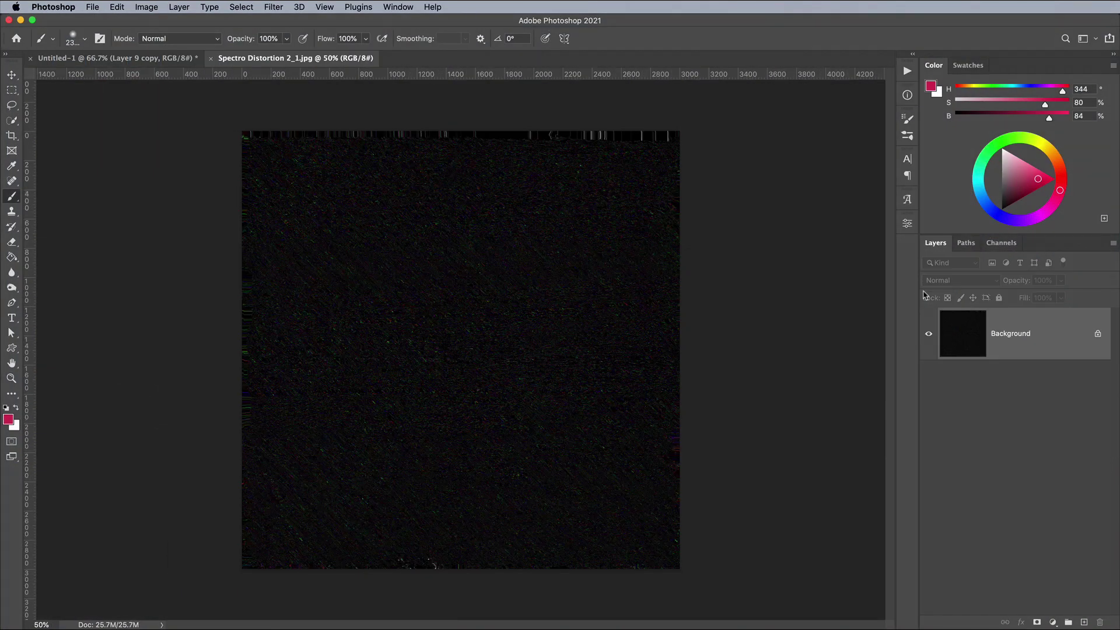
# Paste the Spectro texture into the artwork as Layer 10, enlarged slightly past the canvas edges.
pyautogui.hotkey('ctrl', 'c')
pyautogui.press('cmd+w')
pyautogui.press('cmd+v')
pyautogui.press('cmd+t')
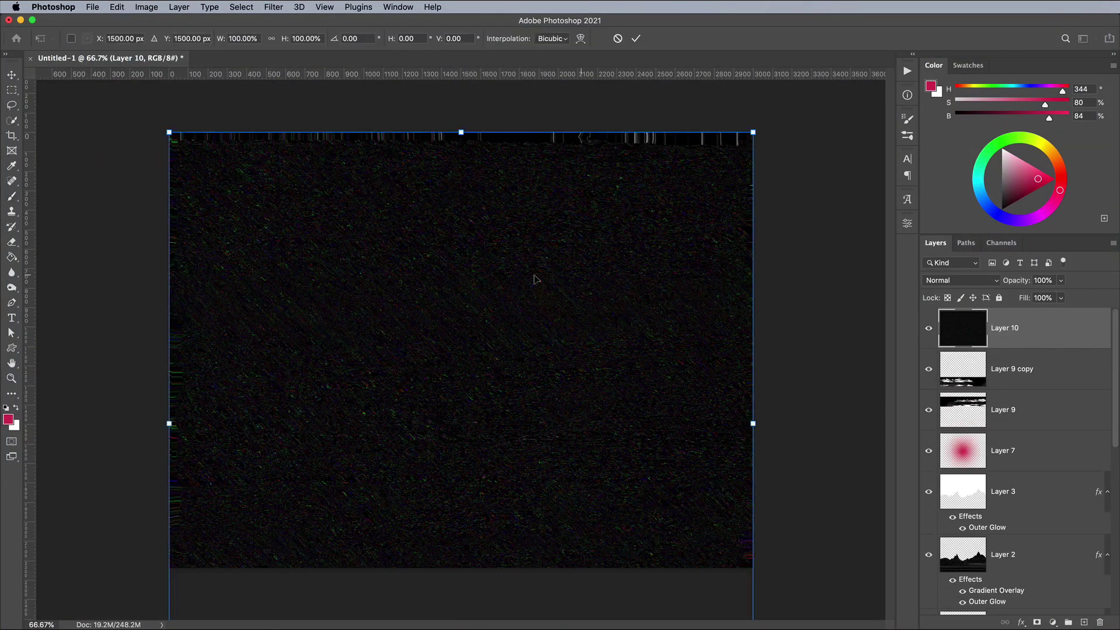
pyautogui.moveTo(170, 131); pyautogui.dragTo(160, 123)
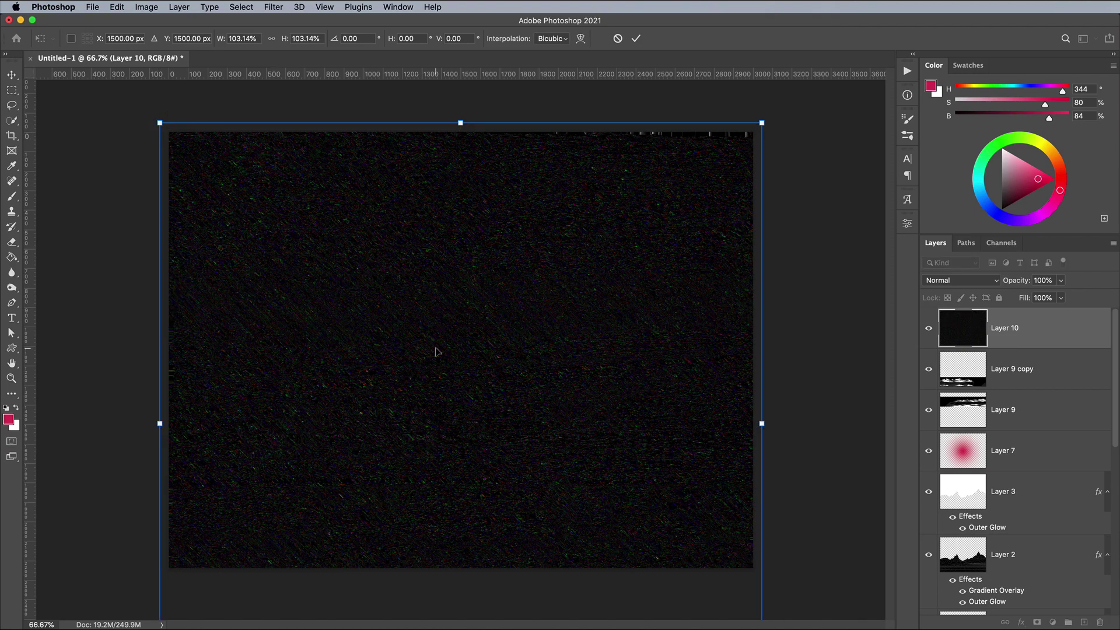
pyautogui.press('Return')
# Set Layer 10 to Screen, desaturate it, and nudge it up 50 px.
pyautogui.press('b')
pyautogui.click(948, 285)
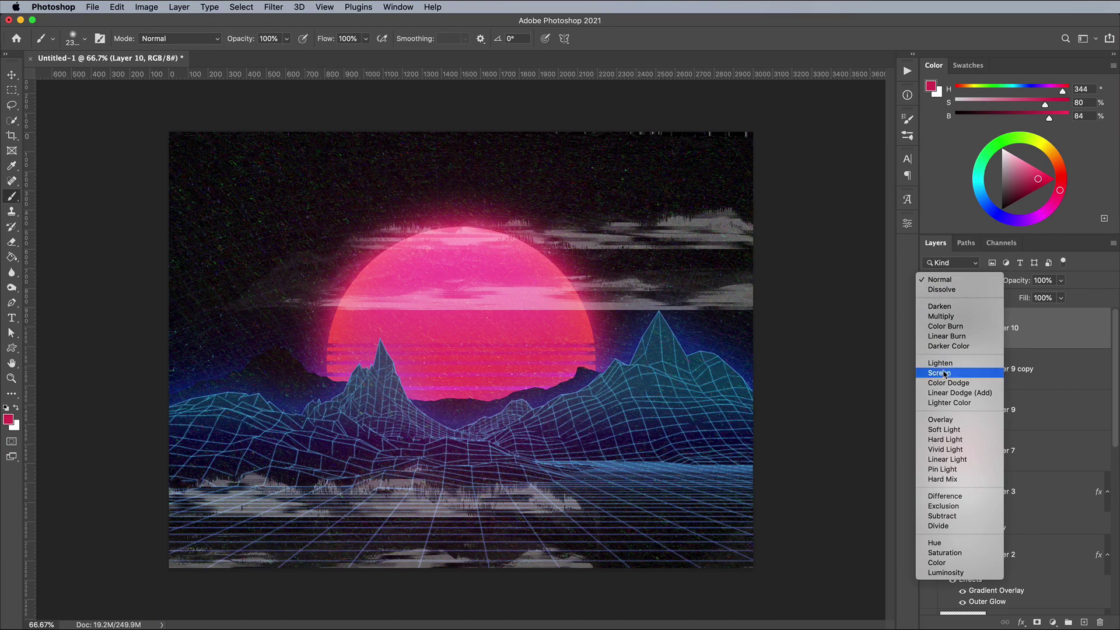
pyautogui.click(944, 374)
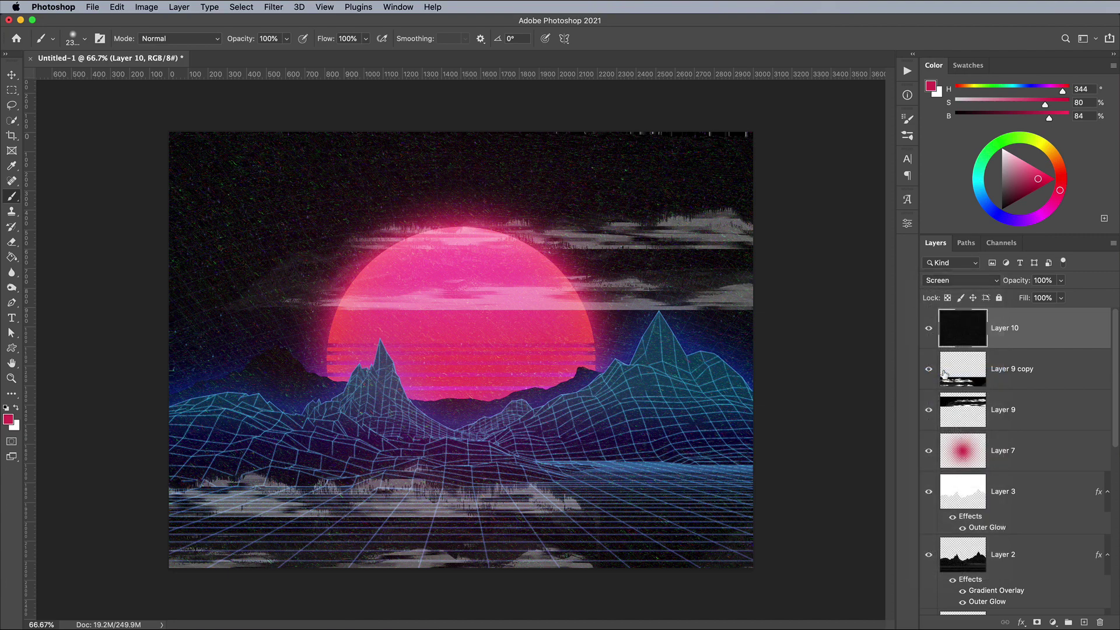
pyautogui.click(147, 7)
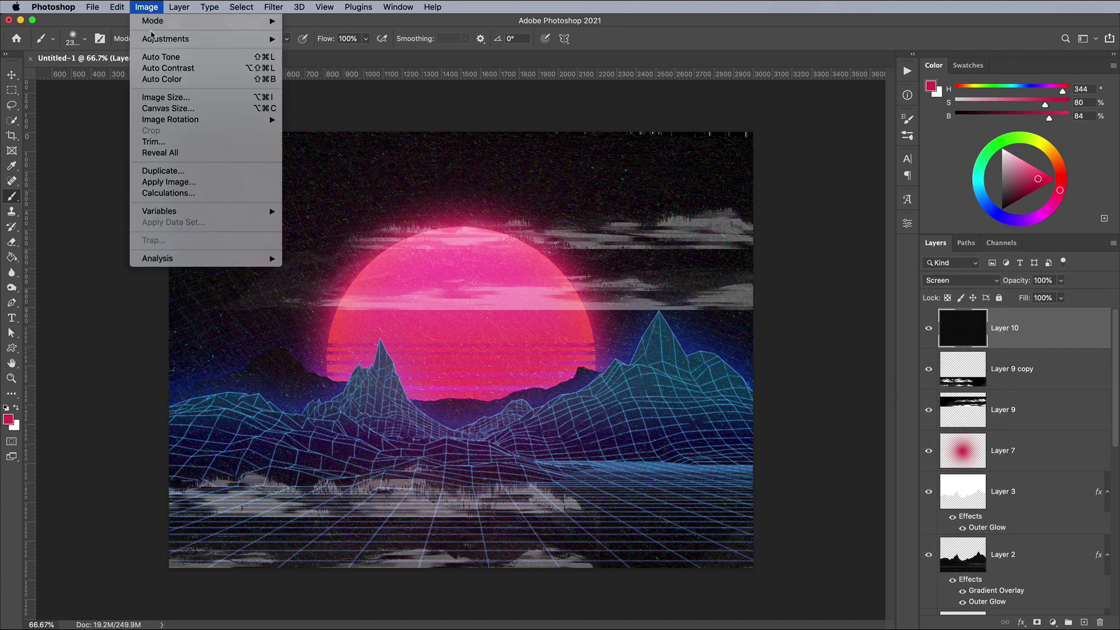
pyautogui.moveTo(216, 38)
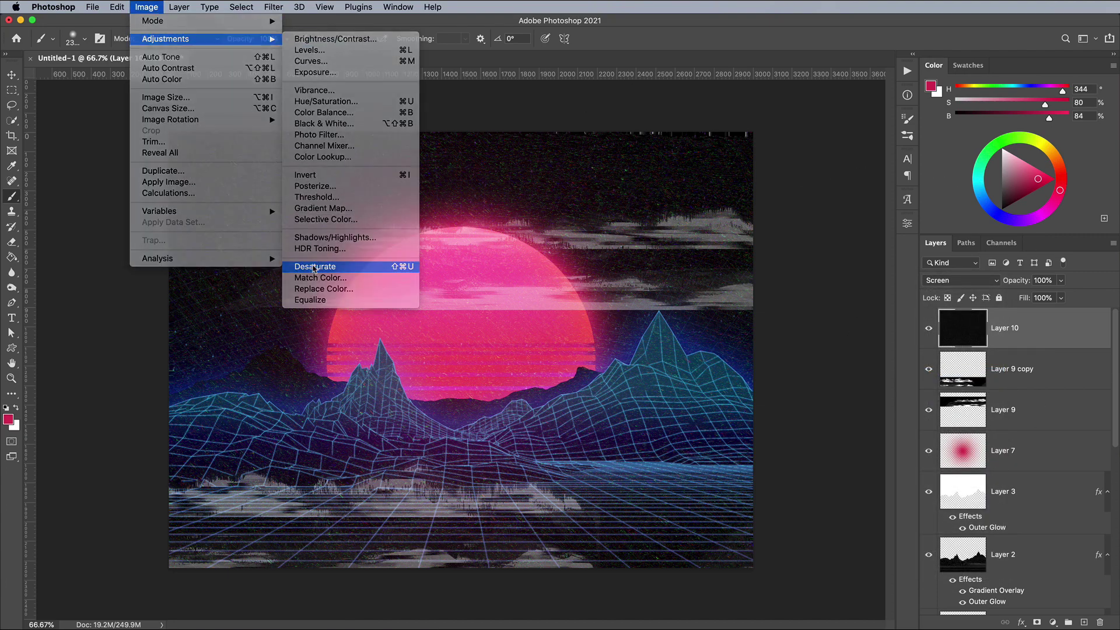
pyautogui.click(315, 267)
pyautogui.hotkey('ctrl', 't')
pyautogui.moveTo(658, 305); pyautogui.dragTo(656, 293)
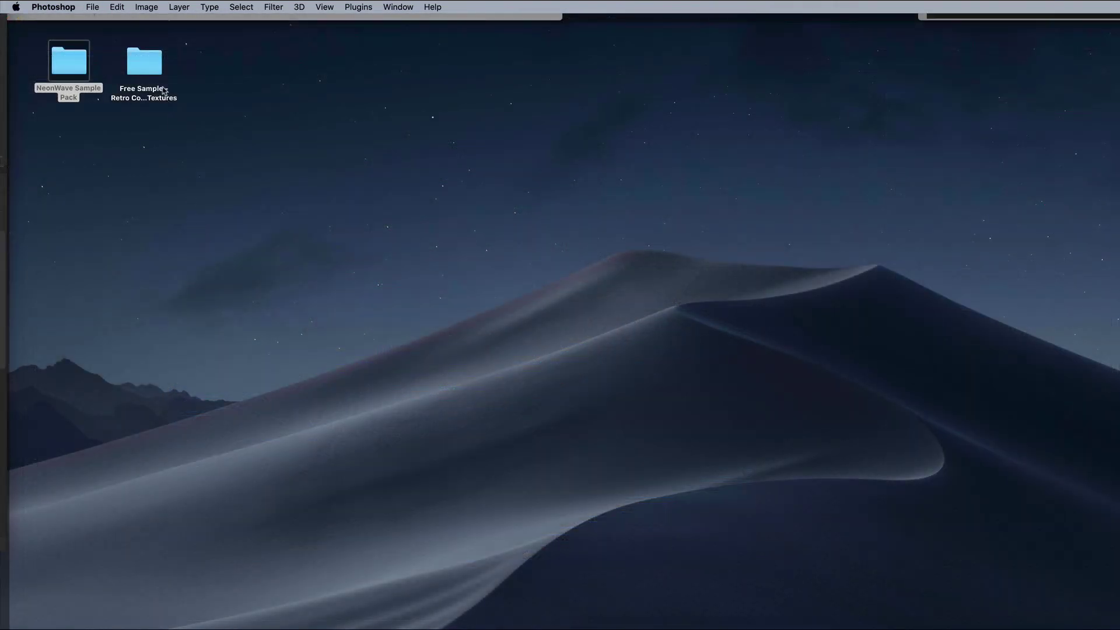
# Open VHS/Book-3.jpg in Photoshop from the Retro Cover Art Textures folder.
pyautogui.doubleClick(153, 63)
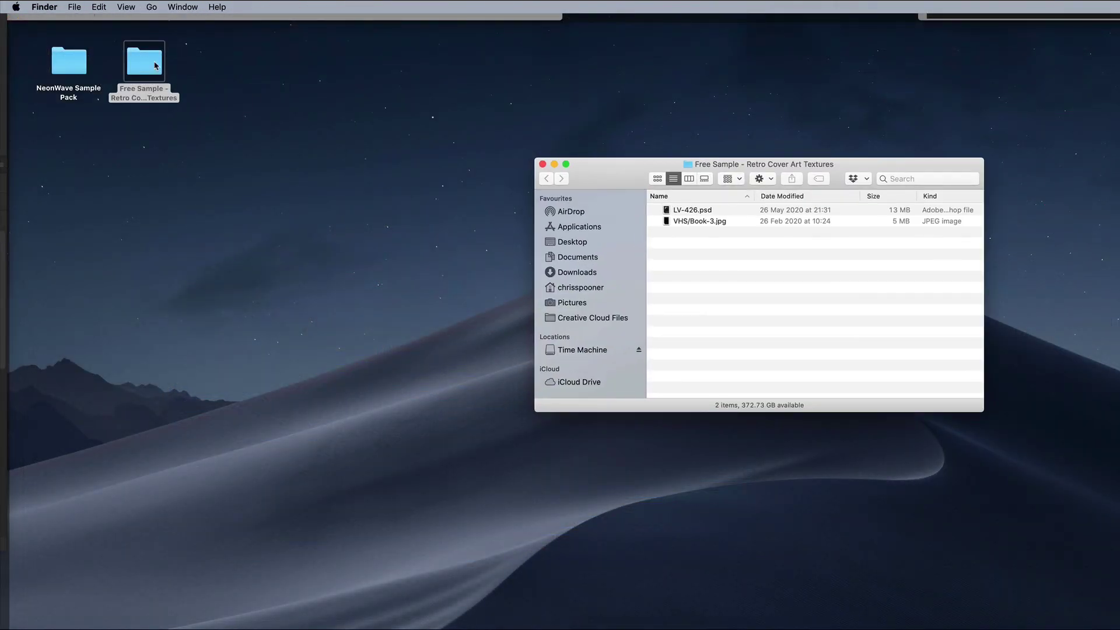
pyautogui.rightClick(710, 224)
pyautogui.moveTo(742, 239)
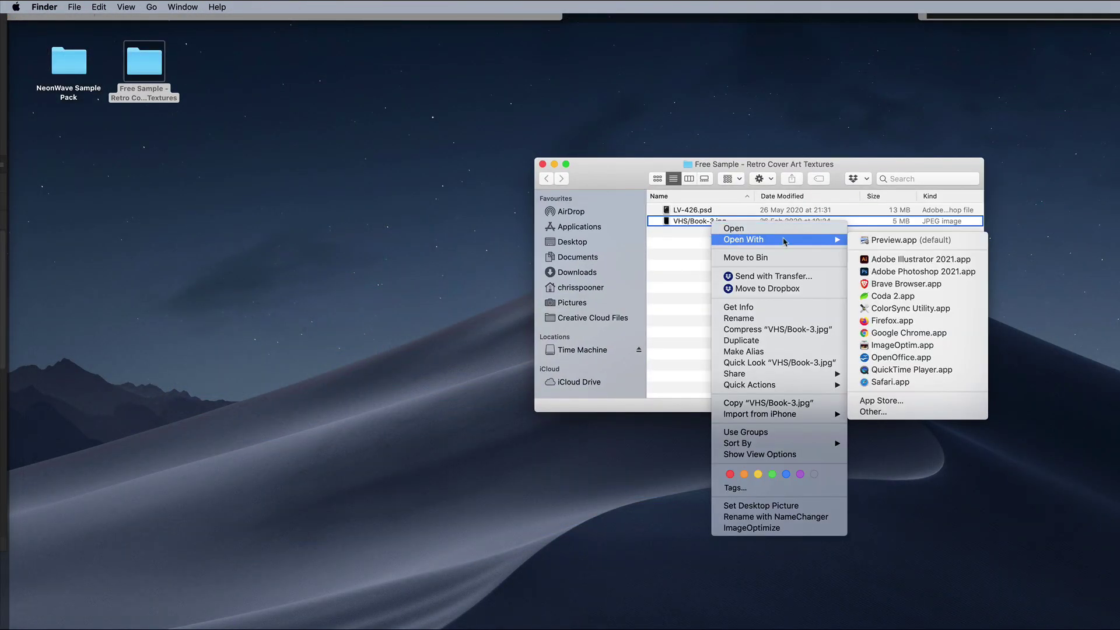
pyautogui.click(898, 271)
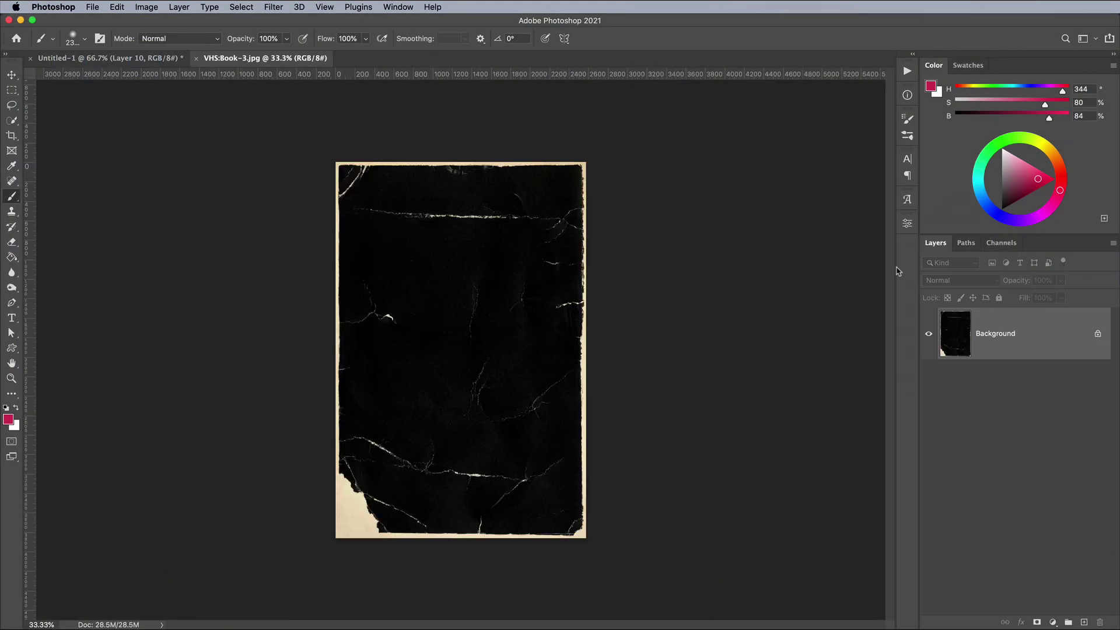
# Copy the whole VHS/Book-3 texture, close it, and paste it as Layer 11.
pyautogui.press('super+a')
pyautogui.press('super+c')
pyautogui.press('super+w')
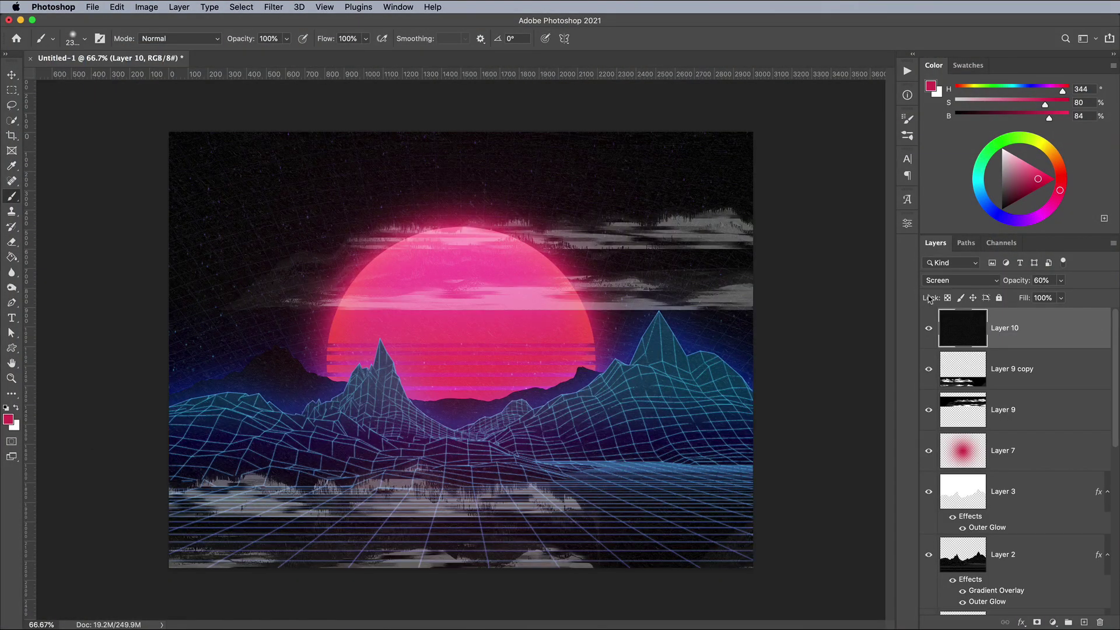
pyautogui.press('super+v')
# Resize and centre the cracked-paper texture to fill the canvas exactly.
pyautogui.press('super+t')
pyautogui.moveTo(205, 135); pyautogui.dragTo(157, 57)
pyautogui.moveTo(439, 191); pyautogui.dragTo(439, 260)
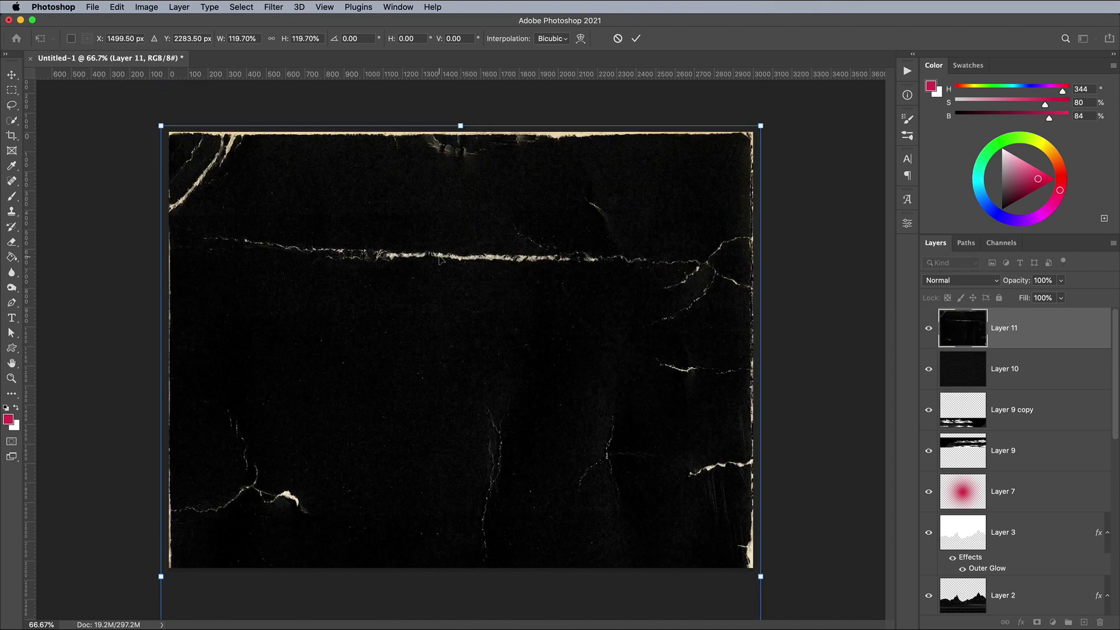
pyautogui.press('super+minus')
pyautogui.press('super+minus')
pyautogui.press('super+minus')
pyautogui.moveTo(467, 604); pyautogui.dragTo(470, 466)
pyautogui.press('super+plus')
pyautogui.press('super+plus')
pyautogui.moveTo(683, 381); pyautogui.dragTo(686, 380)
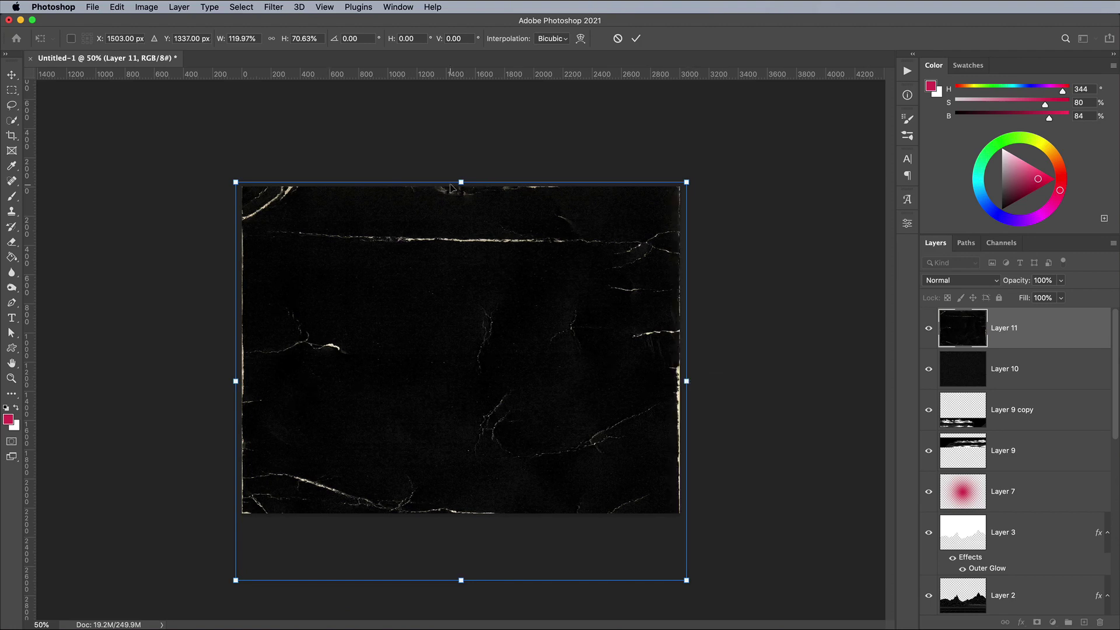
pyautogui.press('Return')
# Set the cracked-paper layer's blend mode to Screen.
pyautogui.press('b')
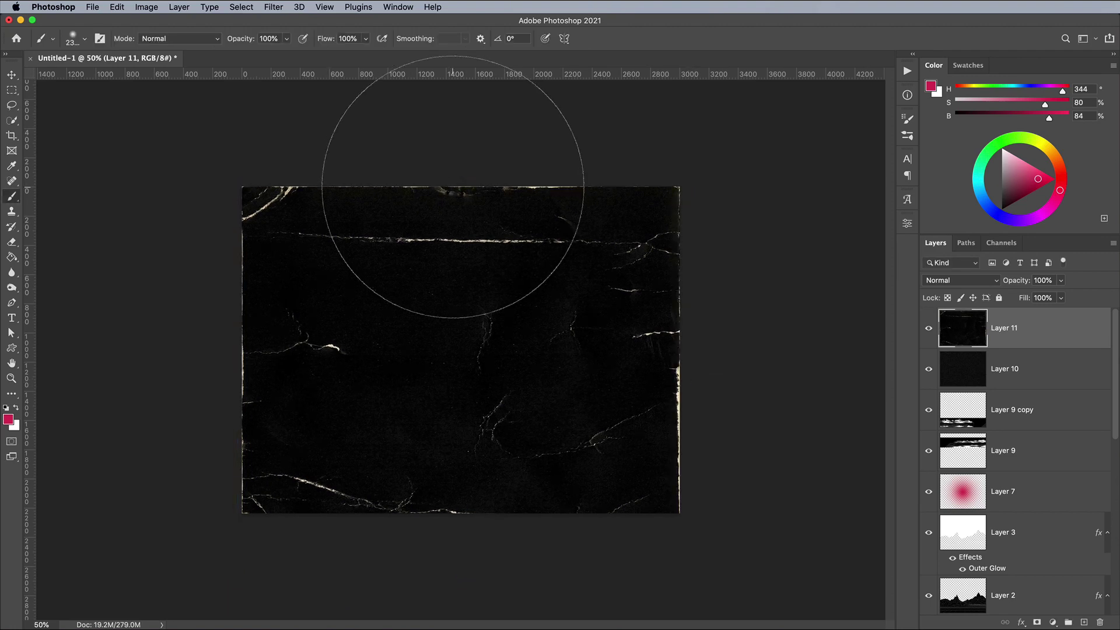
pyautogui.click(950, 281)
pyautogui.click(946, 373)
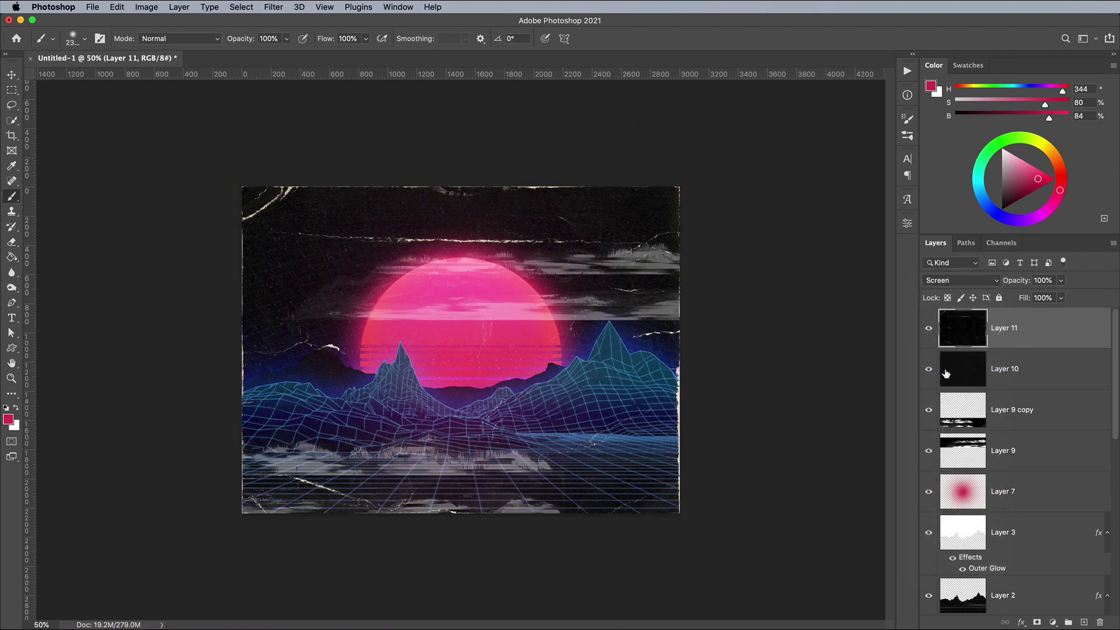
pyautogui.press('super+plus')
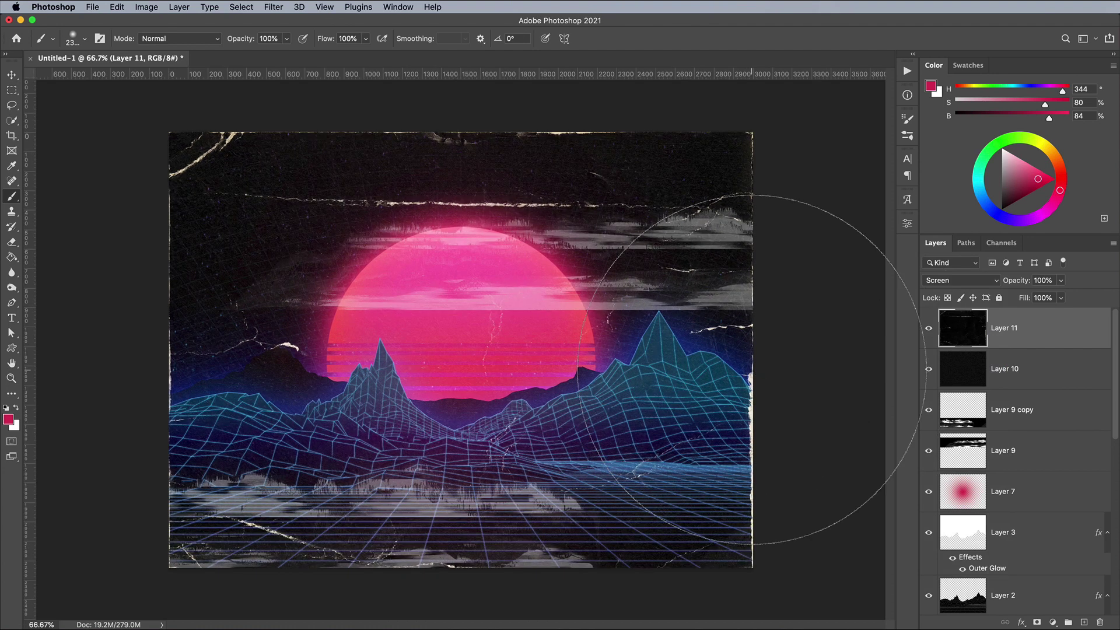